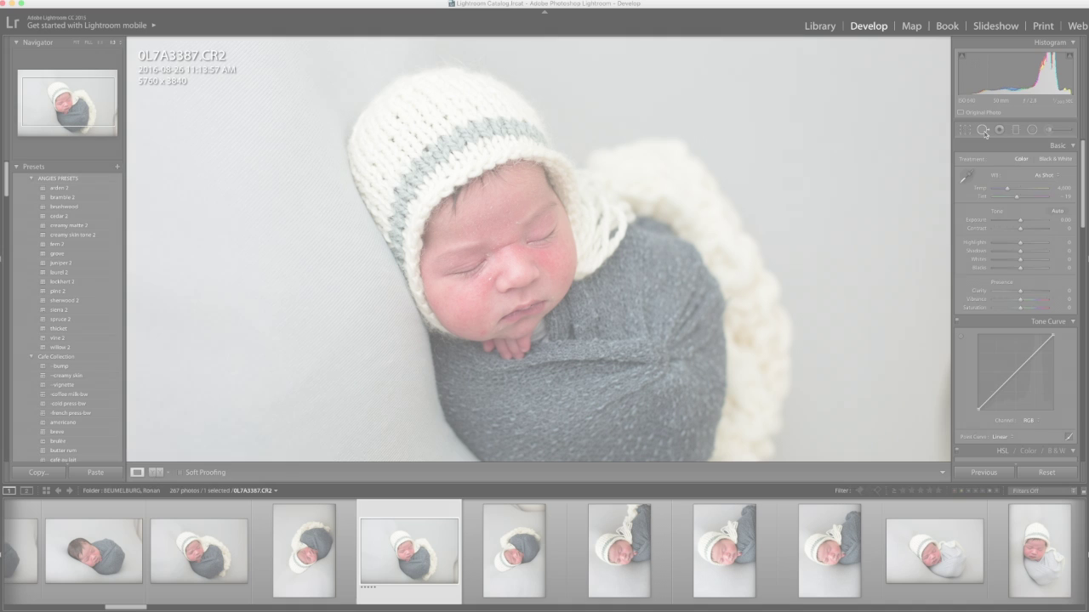
# Step: Heal the small skin blemishes across the baby's face with the Spot Removal brush in Heal mode
pyautogui.click(1066, 145)
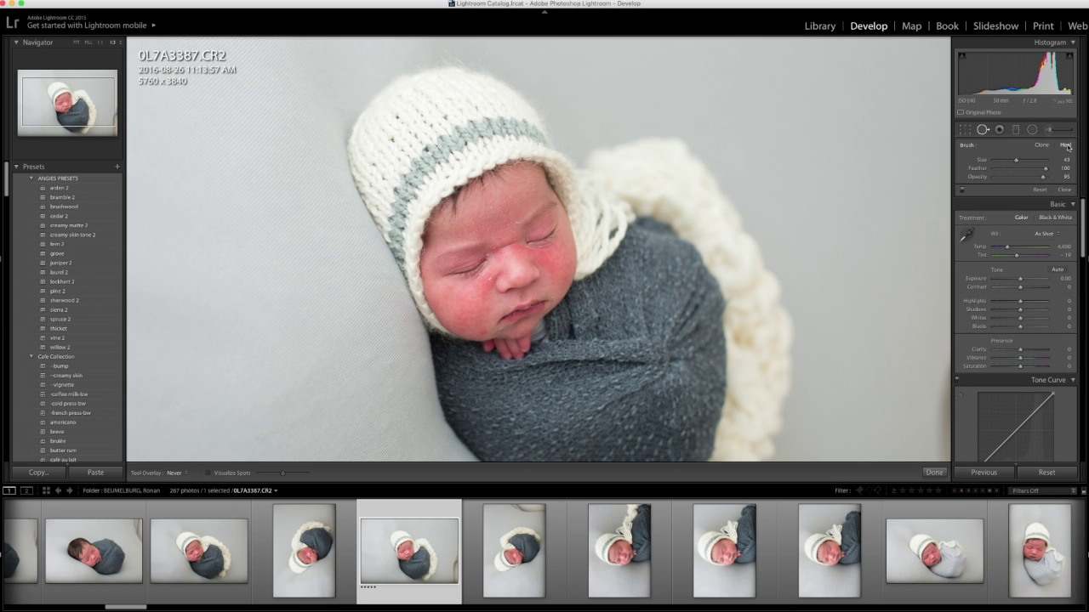
pyautogui.click(511, 199)
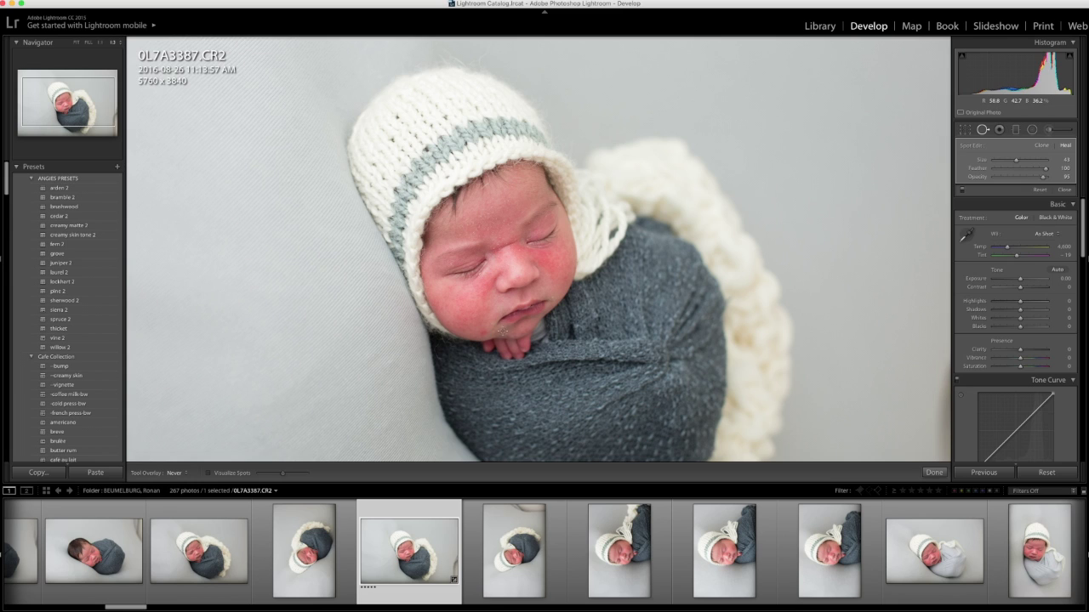
pyautogui.click(490, 324)
pyautogui.click(460, 320)
pyautogui.click(449, 287)
pyautogui.click(518, 277)
pyautogui.scroll(3, 479, 226)
pyautogui.scroll(-6, 479, 276)
pyautogui.click(524, 240)
pyautogui.click(530, 221)
pyautogui.click(542, 219)
pyautogui.scroll(5, 509, 223)
pyautogui.click(509, 200)
pyautogui.moveTo(489, 214); pyautogui.dragTo(480, 215)
pyautogui.click(486, 227)
pyautogui.click(476, 231)
pyautogui.click(463, 226)
pyautogui.click(459, 233)
pyautogui.scroll(-3, 514, 239)
pyautogui.click(513, 239)
pyautogui.click(519, 223)
pyautogui.click(982, 131)
# Step: Paint both rows of closed eyelashes using the Adjustment Brush with the sharpen eyelashes preset, checking coverage with the mask overlay
pyautogui.click(1051, 131)
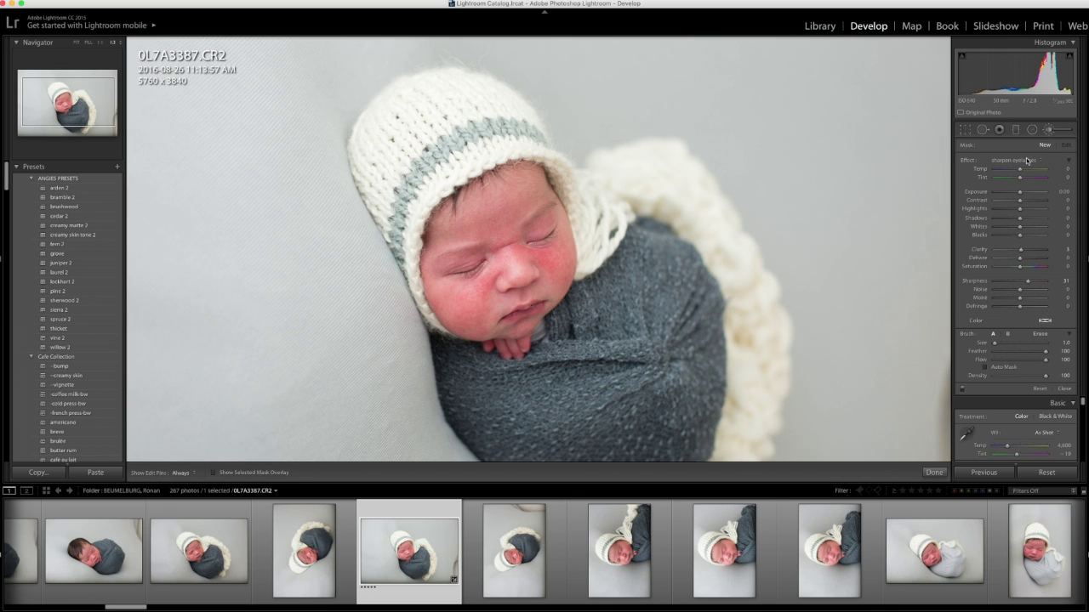
pyautogui.press('o')
pyautogui.press('h')
pyautogui.moveTo(557, 233)
pyautogui.mouseDown()
pyautogui.moveTo(529, 243)
pyautogui.moveTo(553, 233)
pyautogui.mouseUp()
pyautogui.press('h')
pyautogui.press('h')
pyautogui.moveTo(485, 269); pyautogui.dragTo(452, 273)
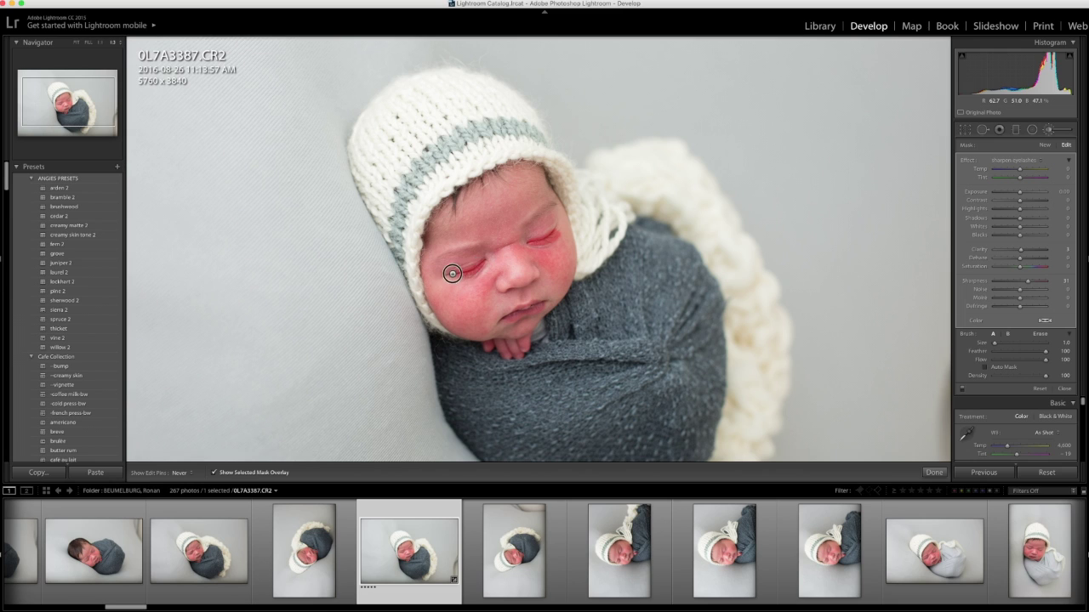
pyautogui.press('o')
# Step: Start a new brush mask with the Softer Skins preset and paint it over the baby's forehead, cheeks, nose and chin
pyautogui.click(1046, 146)
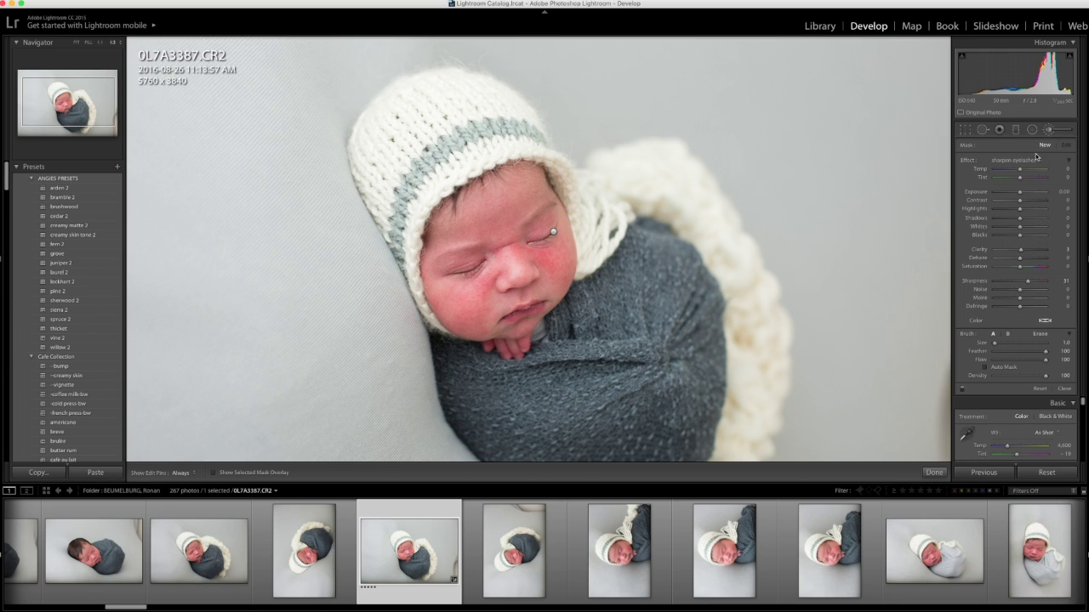
pyautogui.click(1026, 160)
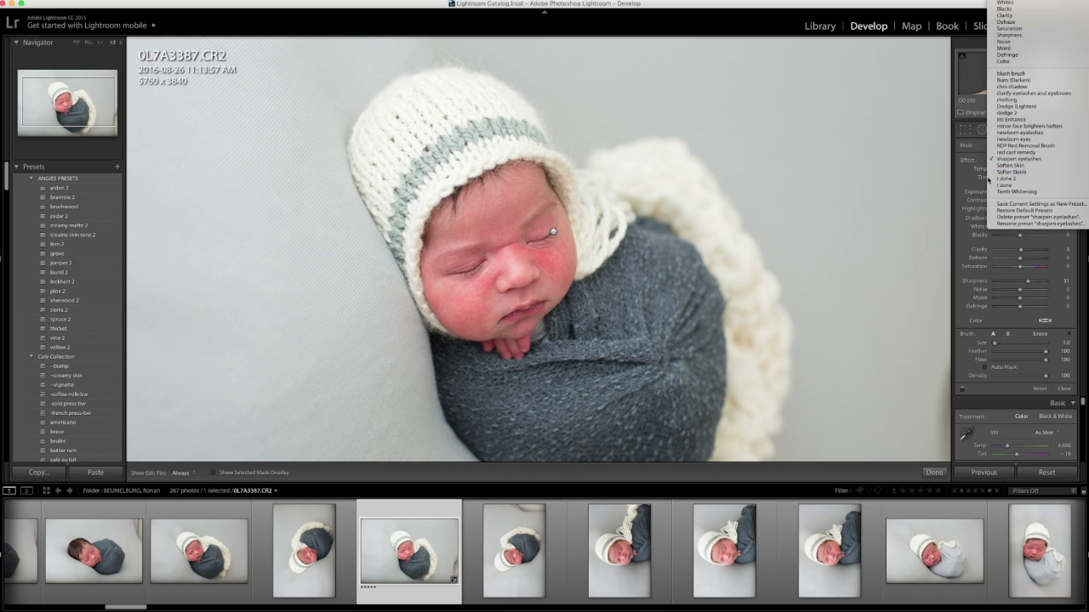
pyautogui.click(1021, 175)
pyautogui.scroll(3, 499, 199)
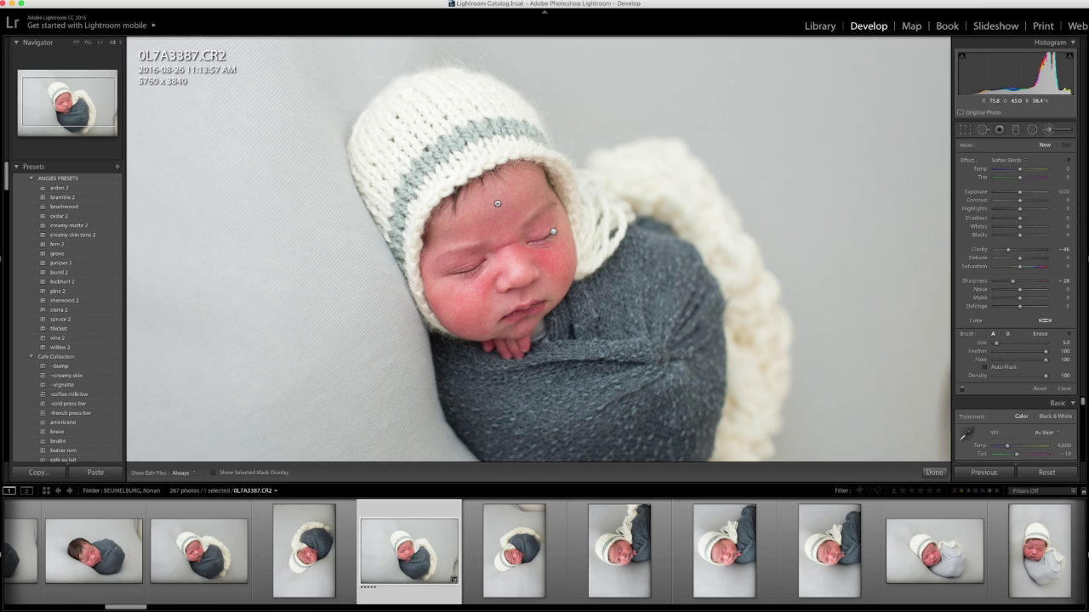
pyautogui.moveTo(503, 200)
pyautogui.mouseDown()
pyautogui.moveTo(446, 236)
pyautogui.moveTo(458, 228)
pyautogui.moveTo(522, 262)
pyautogui.moveTo(480, 291)
pyautogui.moveTo(484, 304)
pyautogui.moveTo(499, 302)
pyautogui.moveTo(481, 322)
pyautogui.moveTo(464, 322)
pyautogui.moveTo(433, 292)
pyautogui.moveTo(449, 307)
pyautogui.moveTo(462, 290)
pyautogui.moveTo(429, 266)
pyautogui.moveTo(465, 325)
pyautogui.moveTo(523, 324)
pyautogui.mouseUp()
pyautogui.press('o')
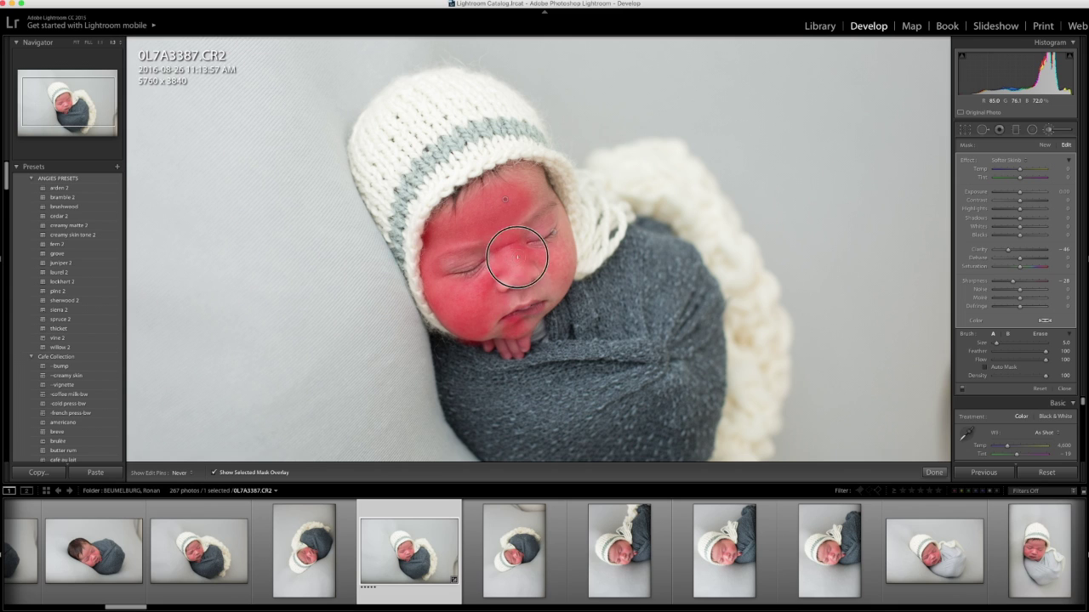
# Step: Extend the skin-softening mask over the missed cheek area beside the nose, hide the overlay and finish brushing
pyautogui.press('p')
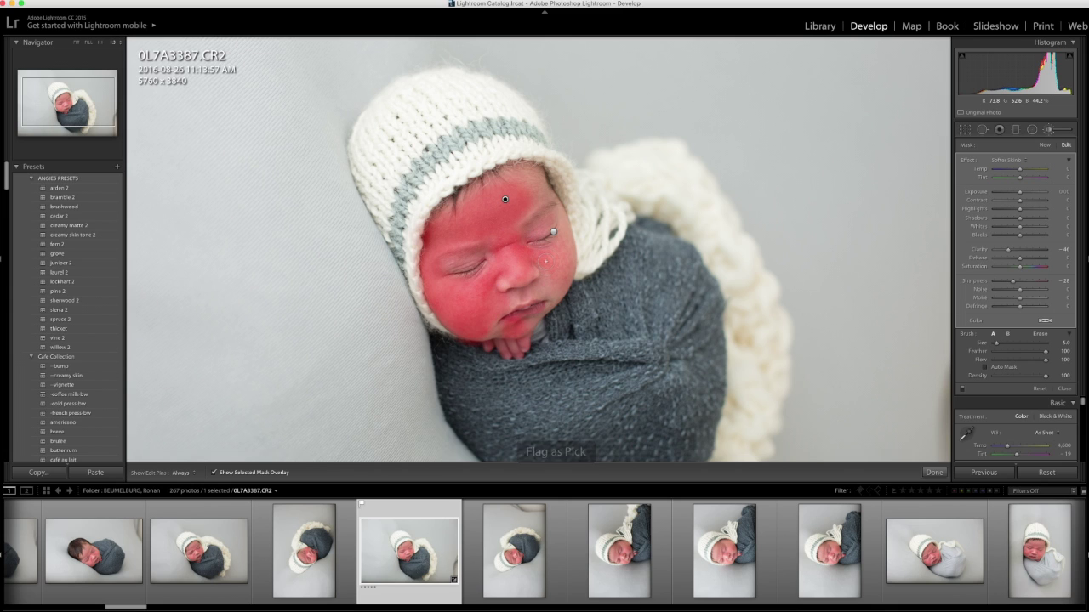
pyautogui.press('[')
pyautogui.press('h')
pyautogui.moveTo(544, 268)
pyautogui.mouseDown()
pyautogui.moveTo(566, 242)
pyautogui.moveTo(567, 281)
pyautogui.moveTo(567, 242)
pyautogui.mouseUp()
pyautogui.press('h')
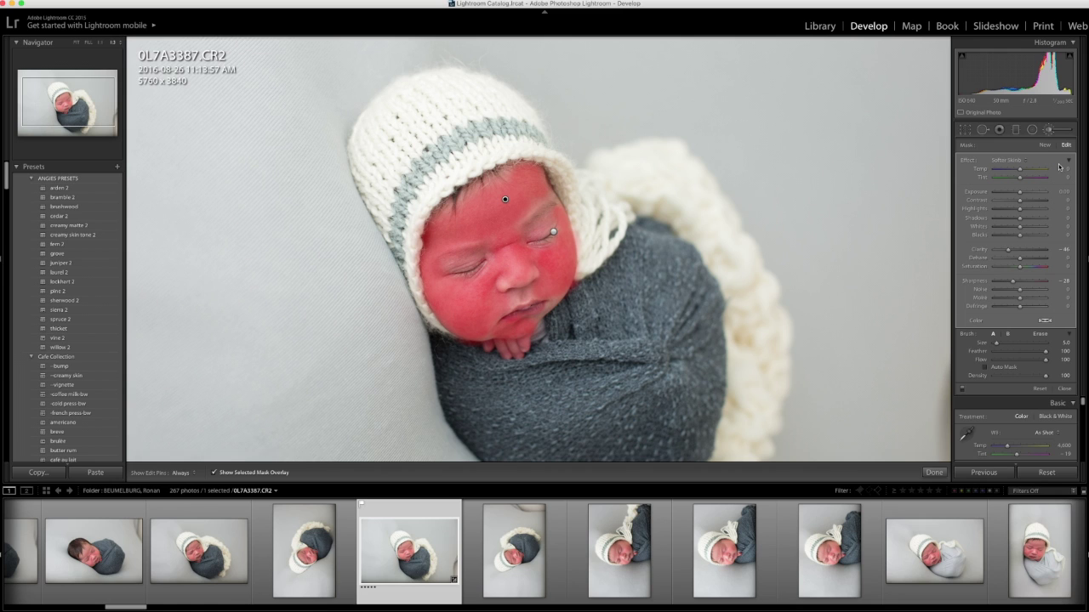
pyautogui.press('o')
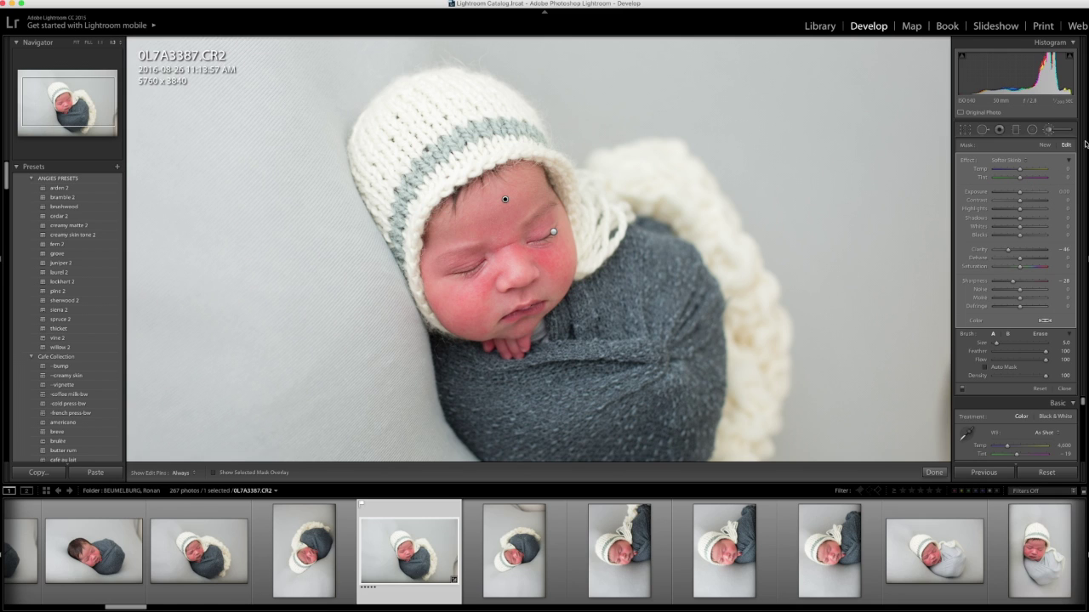
pyautogui.click(1048, 131)
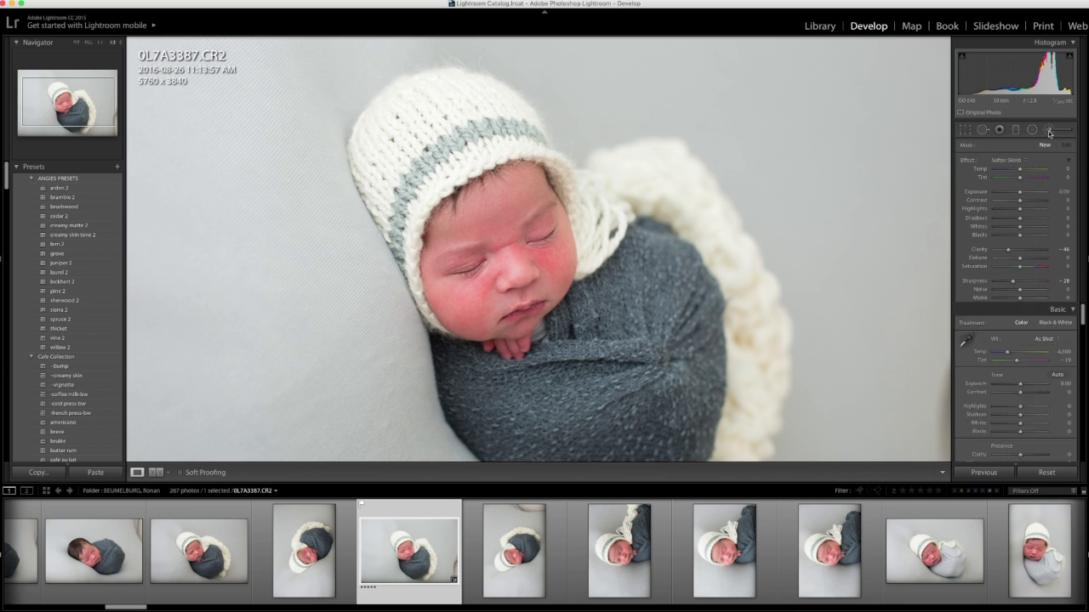
# Step: Shift the skin's HSL hues to Red +7 and Orange +6 with the targeted adjustment tool, and remove the photo's flag
pyautogui.scroll(-5, 1010, 241)
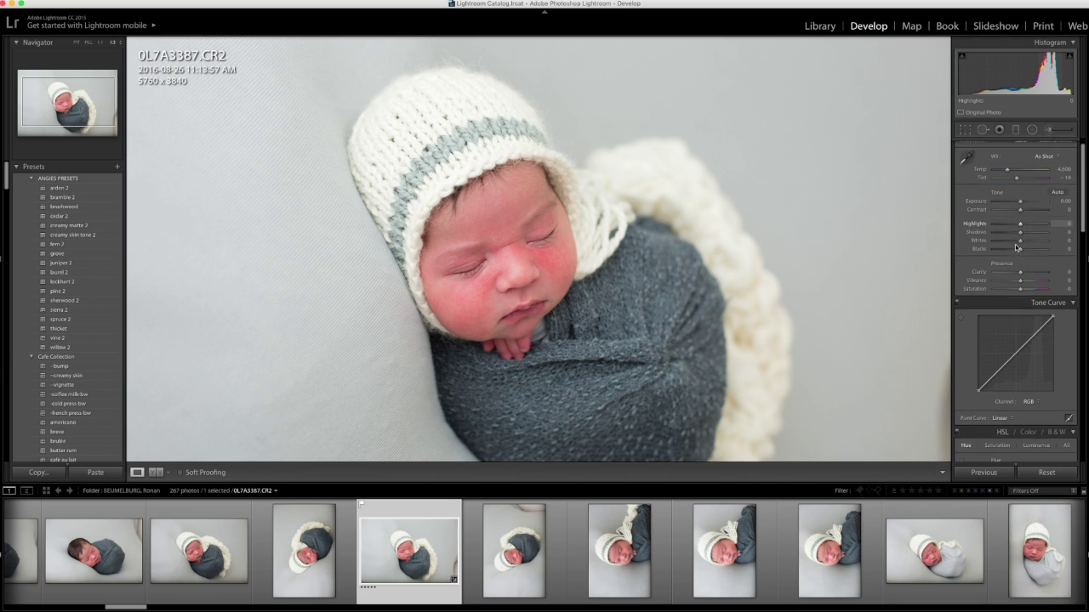
pyautogui.scroll(-4, 1013, 245)
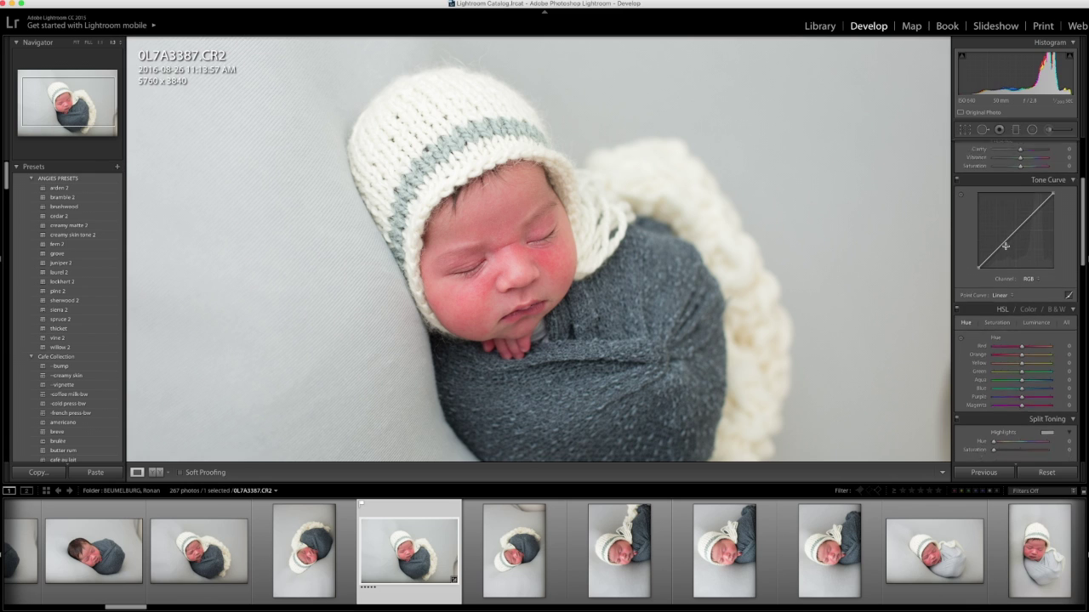
pyautogui.scroll(-1, 1006, 249)
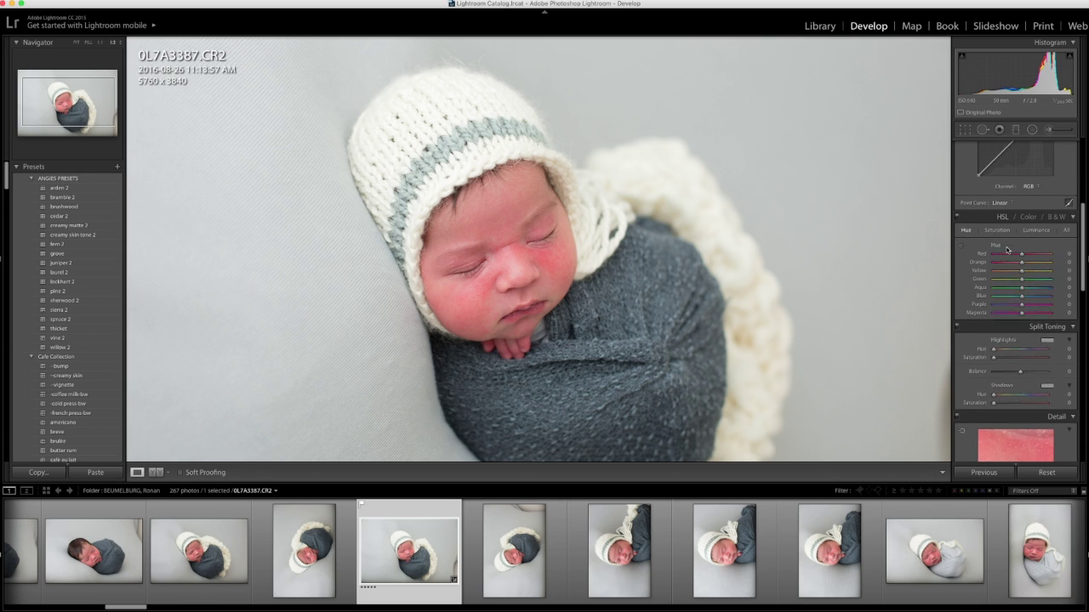
pyautogui.click(961, 241)
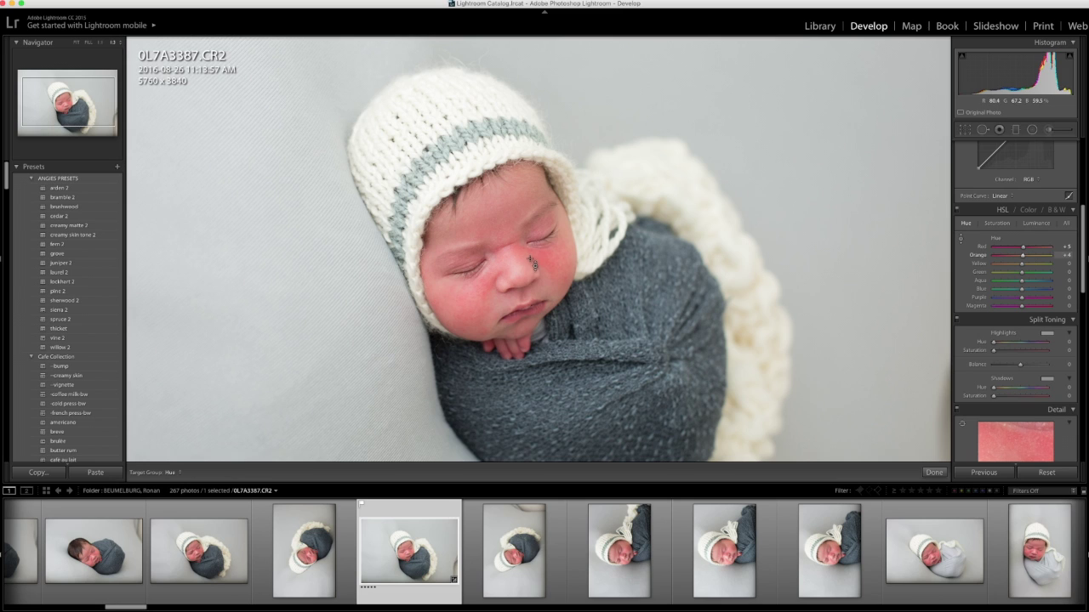
pyautogui.moveTo(551, 276); pyautogui.dragTo(550, 271)
pyautogui.press('y')
pyautogui.press('y')
pyautogui.press('u')
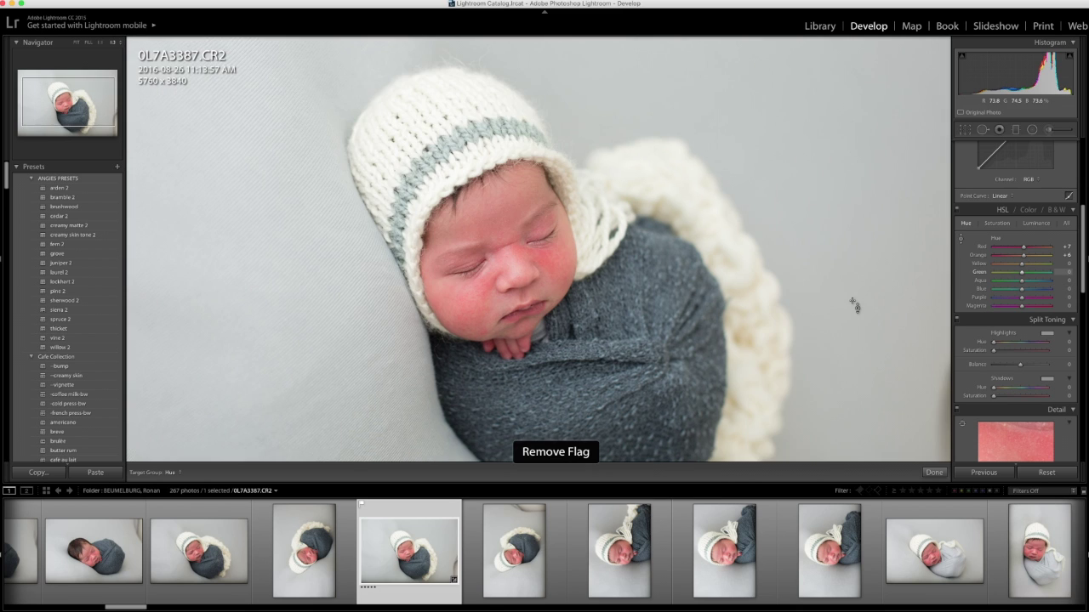
# Step: Brighten the skin by raising the HSL luminance of the red and orange tones, with Orange at +14
pyautogui.click(1037, 224)
pyautogui.click(1036, 223)
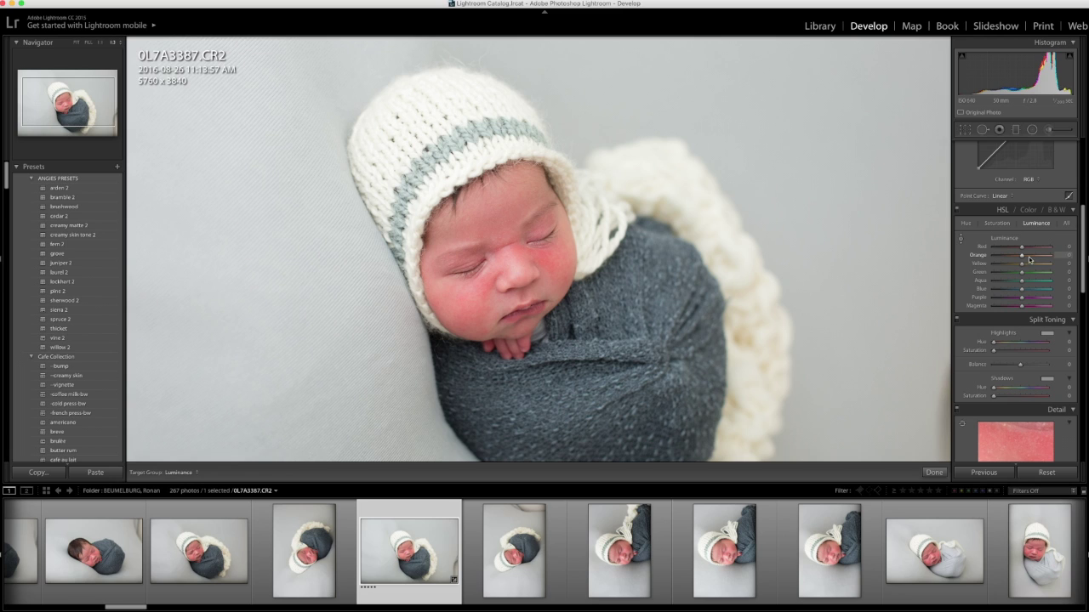
pyautogui.moveTo(1021, 255); pyautogui.dragTo(1027, 247)
# Step: Set the photo's sharpening amount to 30 and its masking to 72
pyautogui.scroll(-5, 1042, 331)
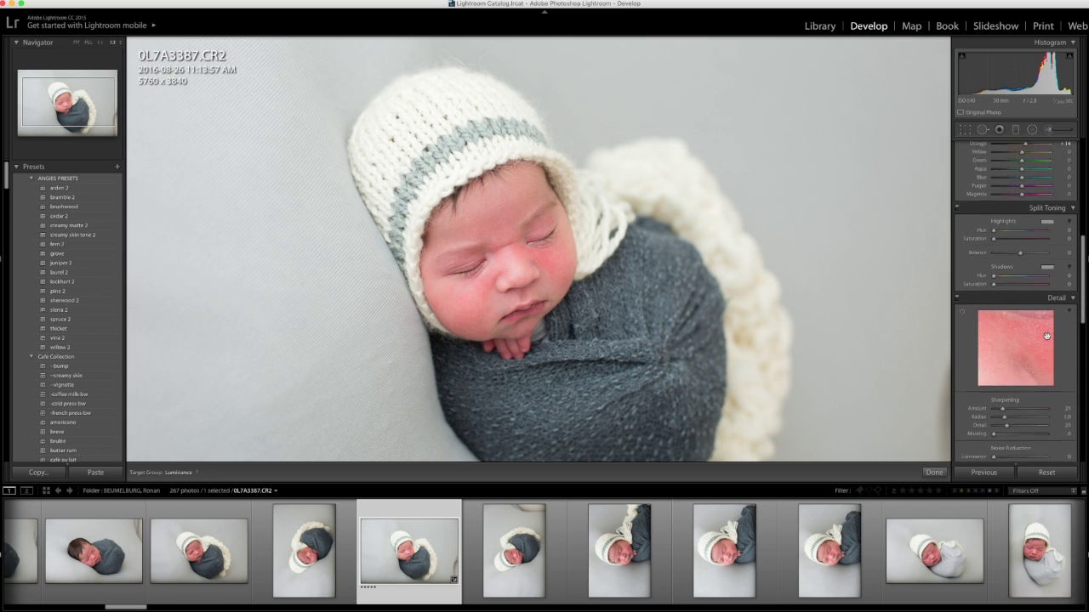
pyautogui.scroll(-2, 1044, 344)
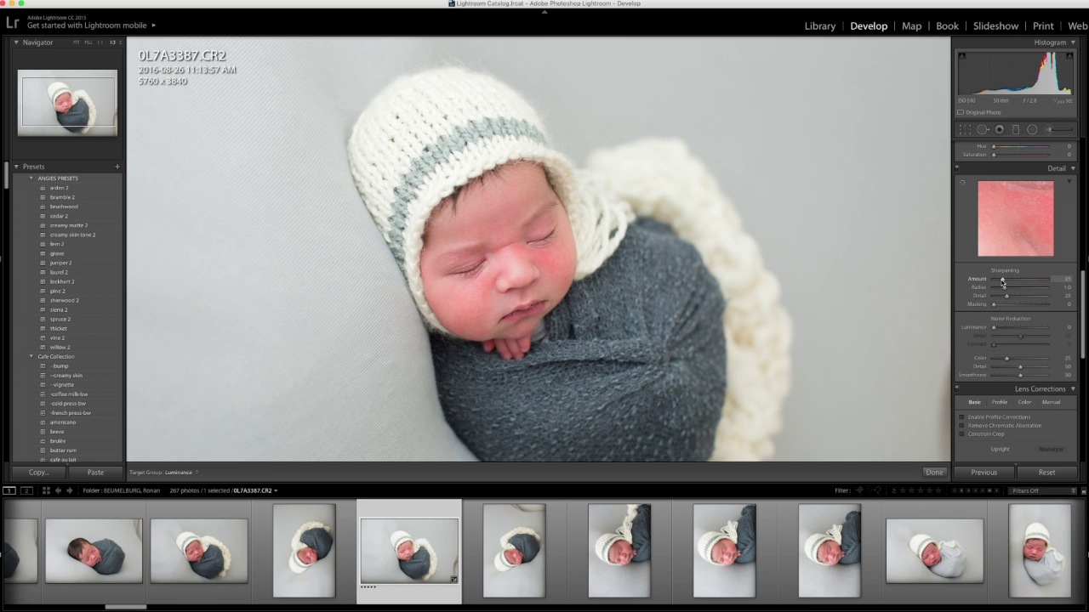
pyautogui.scroll(3, 1002, 282)
pyautogui.scroll(-3, 1002, 282)
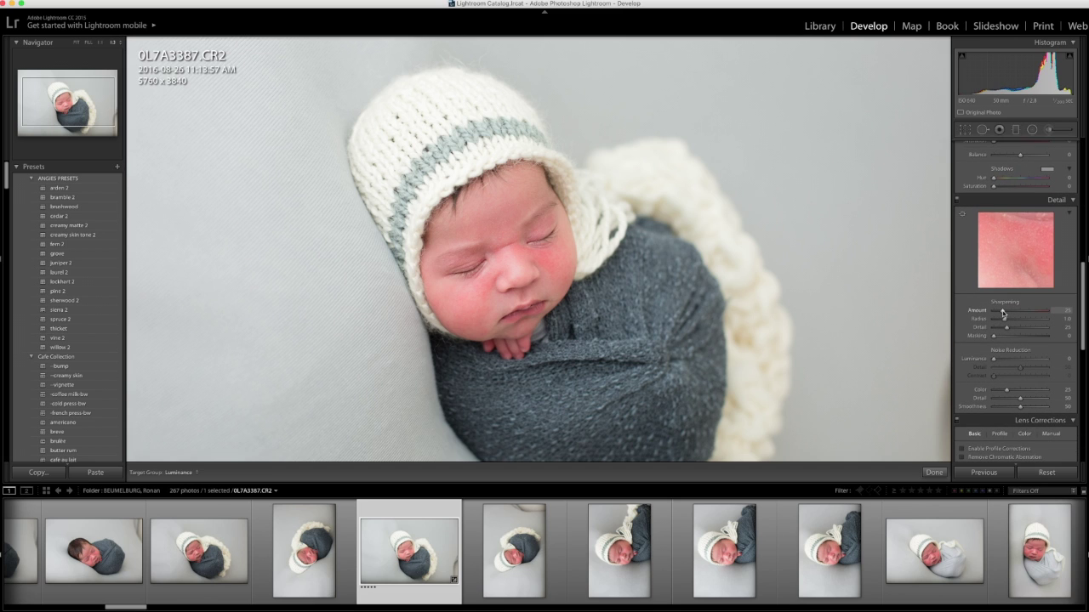
pyautogui.scroll(1, 1002, 313)
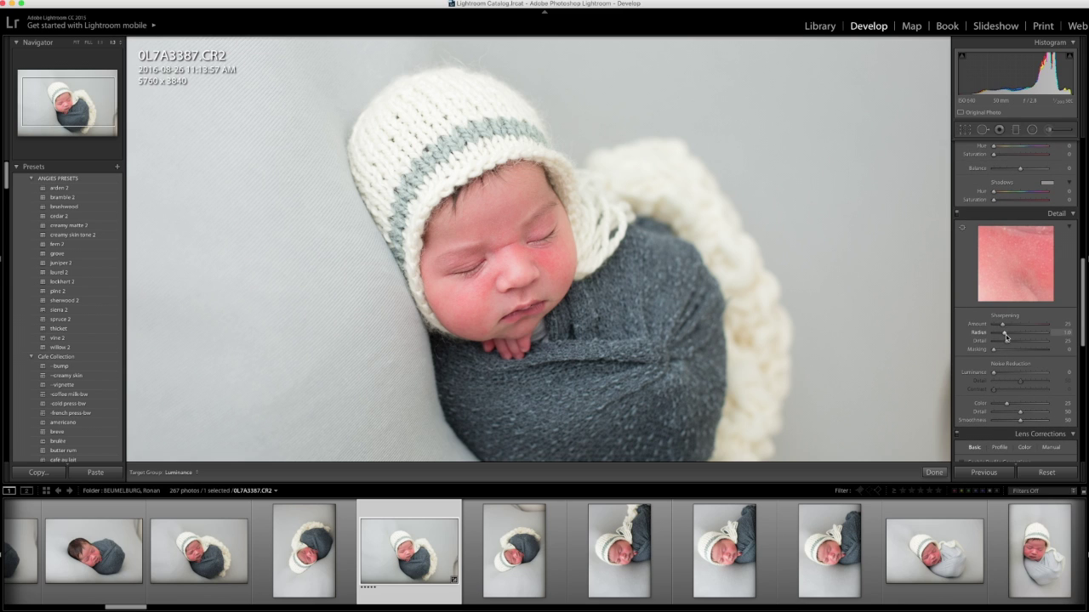
pyautogui.moveTo(1003, 326); pyautogui.dragTo(1032, 350)
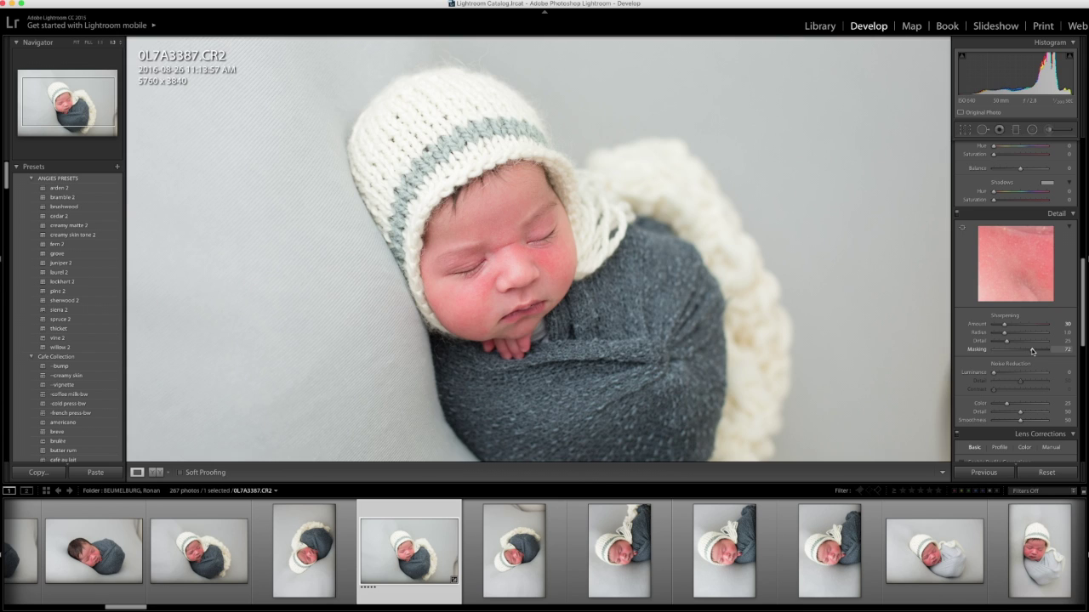
# Step: Enable lens profile corrections and chromatic aberration removal for the photo
pyautogui.scroll(-5, 967, 321)
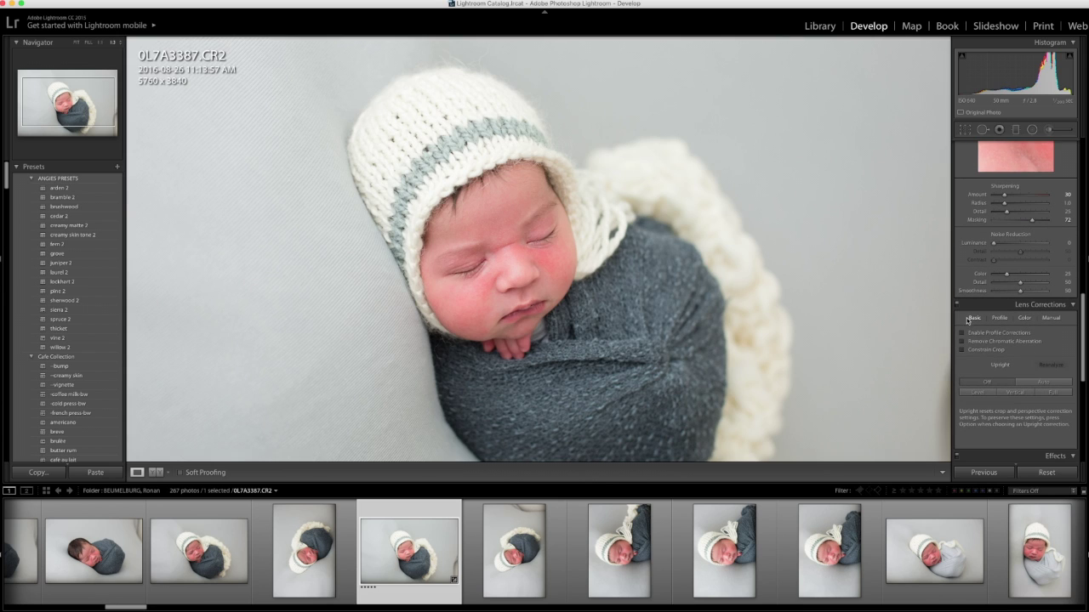
pyautogui.click(974, 332)
pyautogui.click(976, 340)
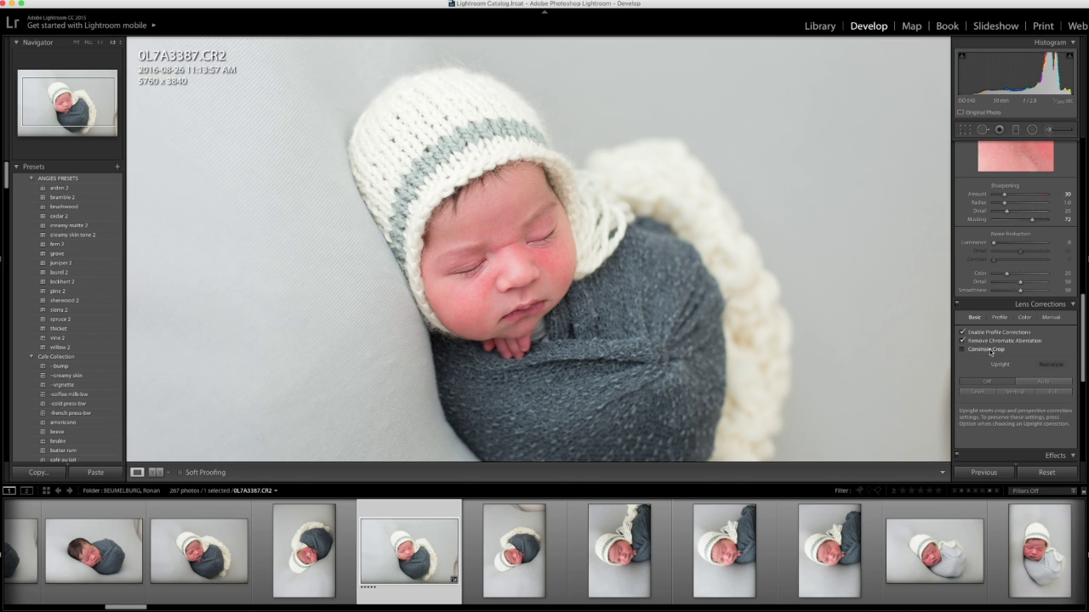
# Step: Change the camera calibration profile to Camera Neutral
pyautogui.scroll(-8, 997, 355)
pyautogui.scroll(-4, 1000, 359)
pyautogui.click(1023, 336)
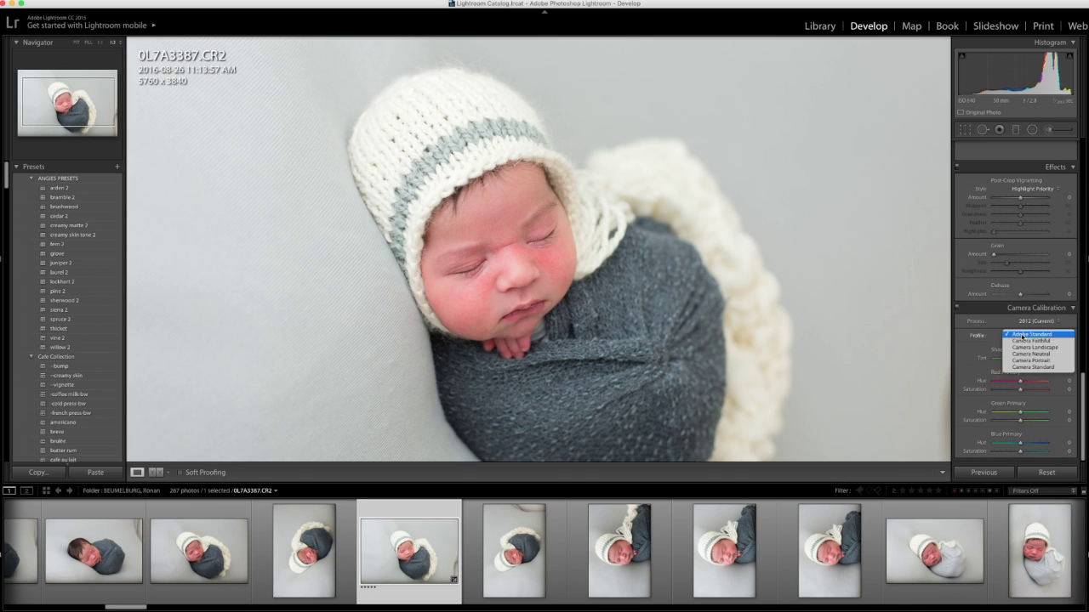
pyautogui.click(1025, 354)
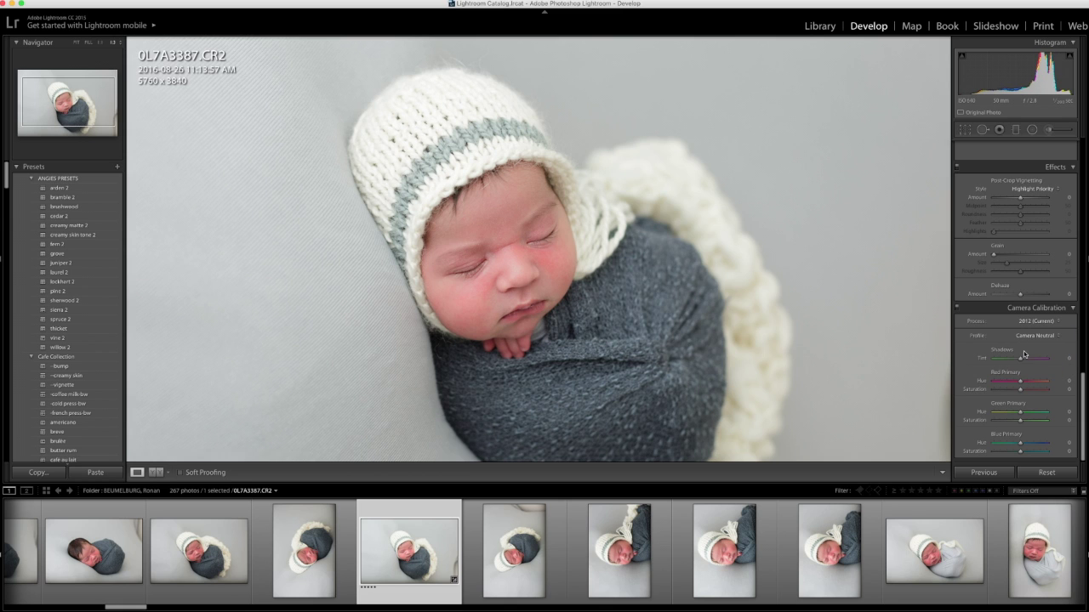
# Step: Set the basic tone adjustments to Exposure +0.15 and Blacks -25
pyautogui.scroll(20, 1021, 349)
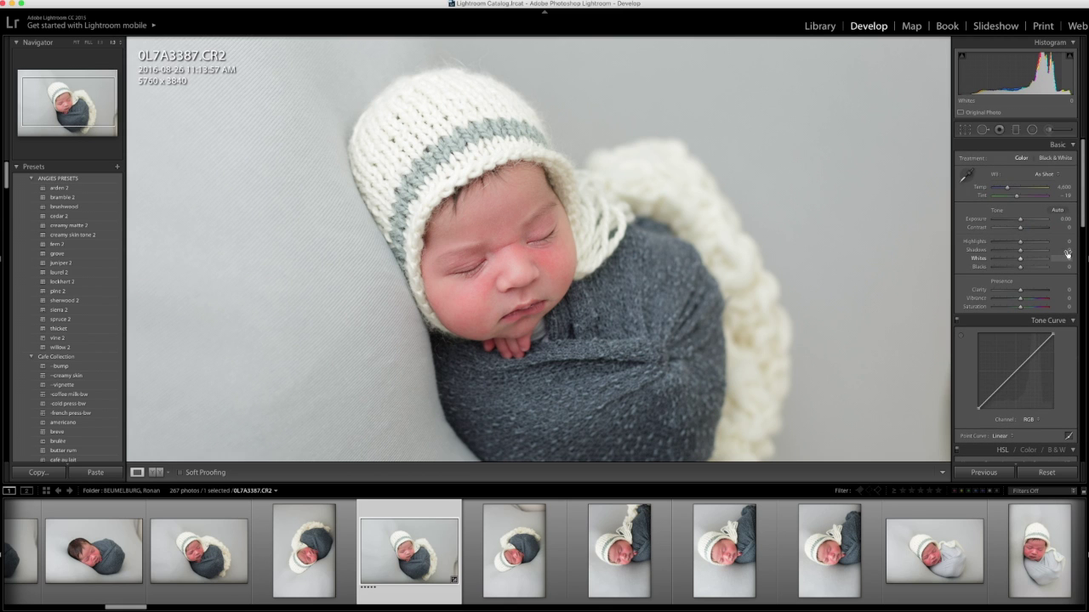
pyautogui.moveTo(1020, 220); pyautogui.dragTo(1020, 220)
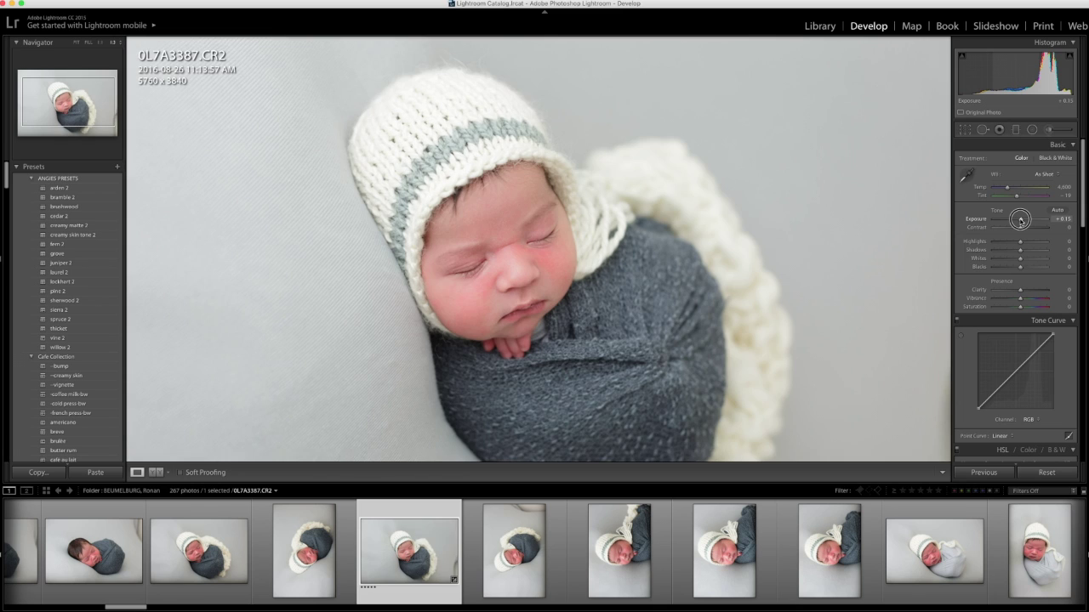
pyautogui.moveTo(1020, 266); pyautogui.dragTo(1013, 269)
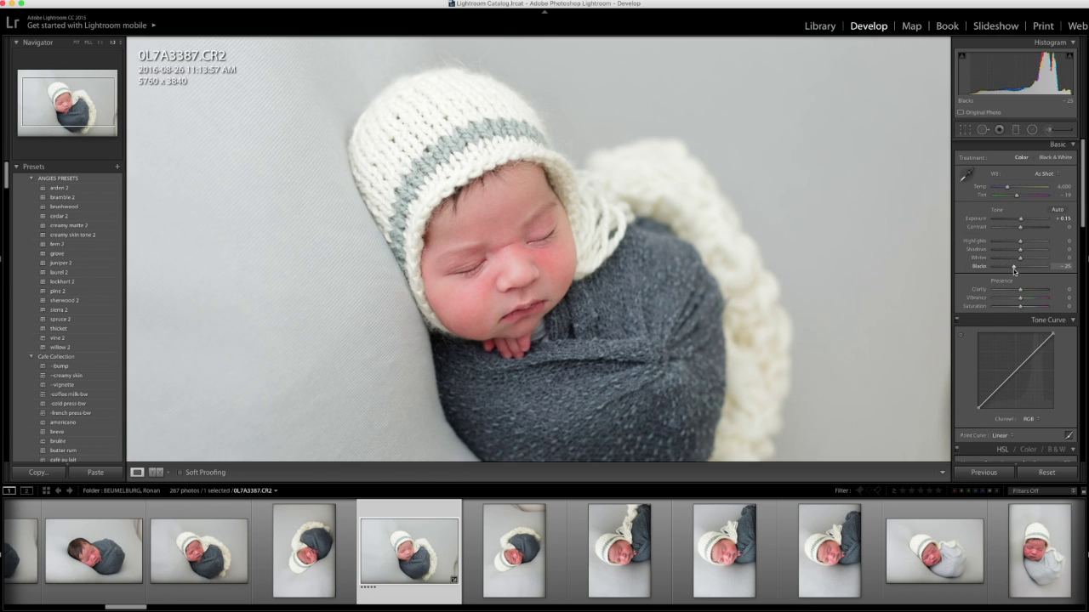
# Step: Fit the whole photo in view, check its composition with the crop overlay, and compare before and after side by side
pyautogui.press('z')
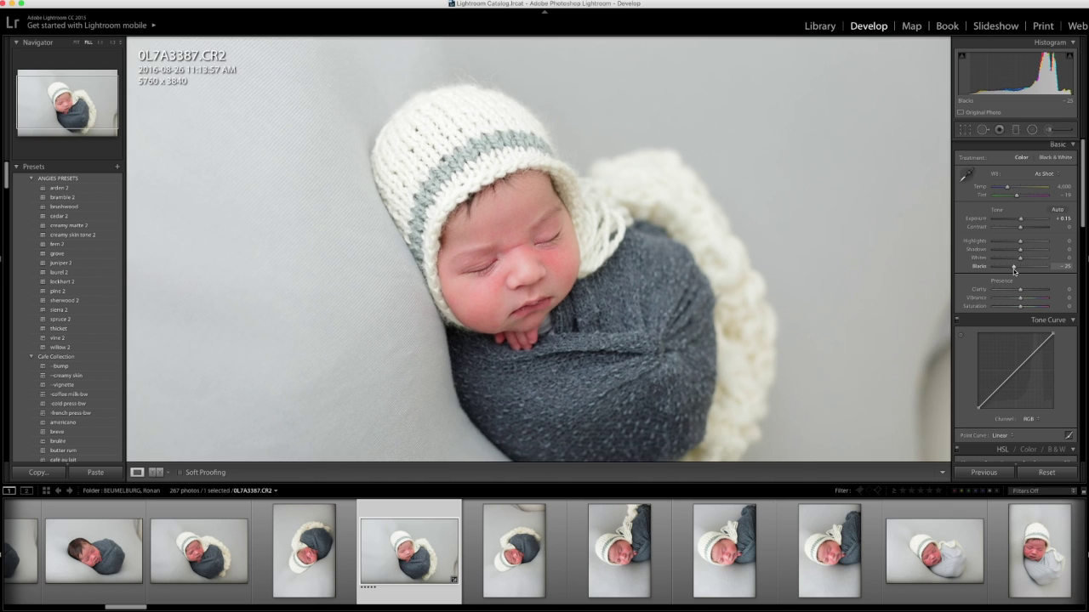
pyautogui.press('super+minus')
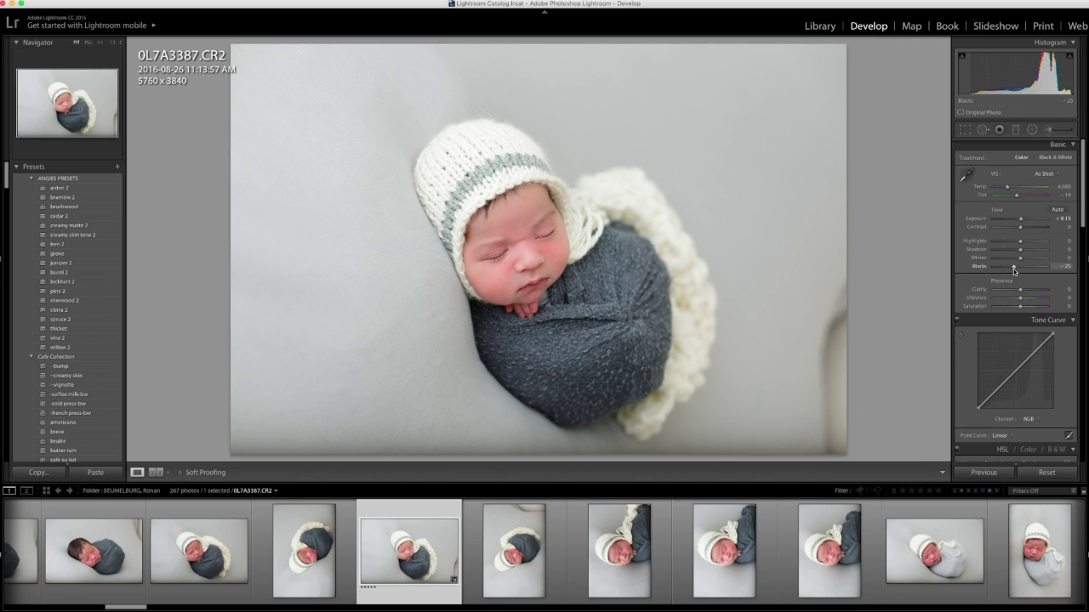
pyautogui.click(965, 129)
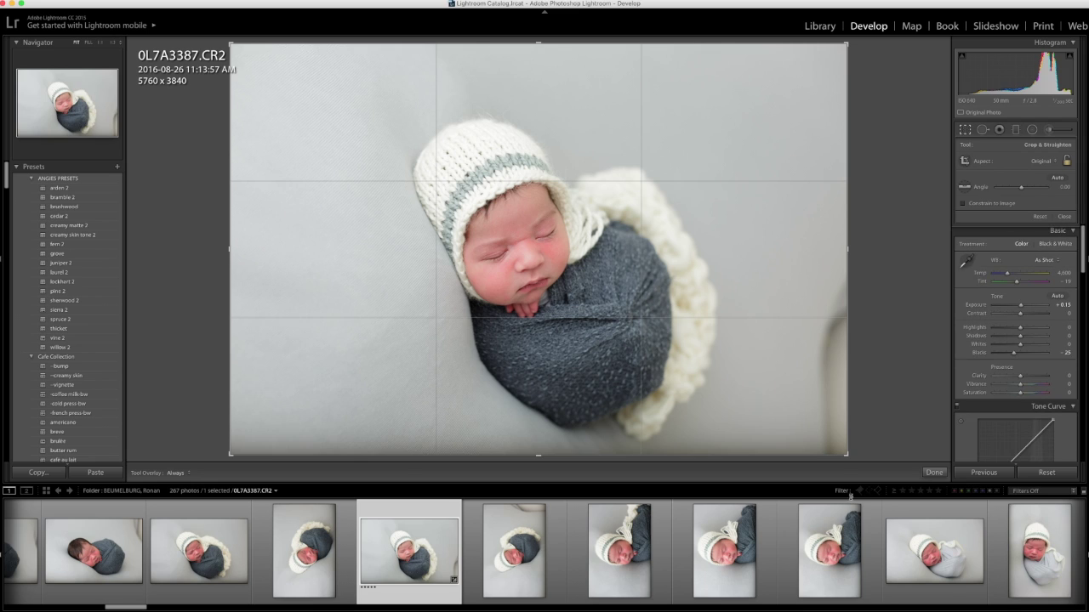
pyautogui.hscroll(-1, 829, 545)
pyautogui.click(965, 130)
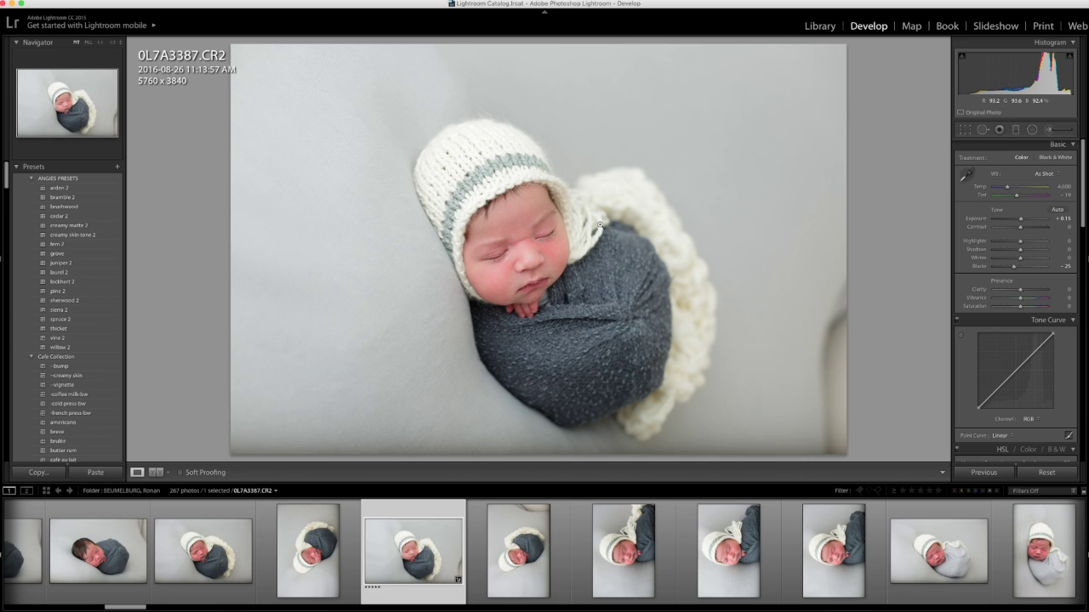
pyautogui.press('y')
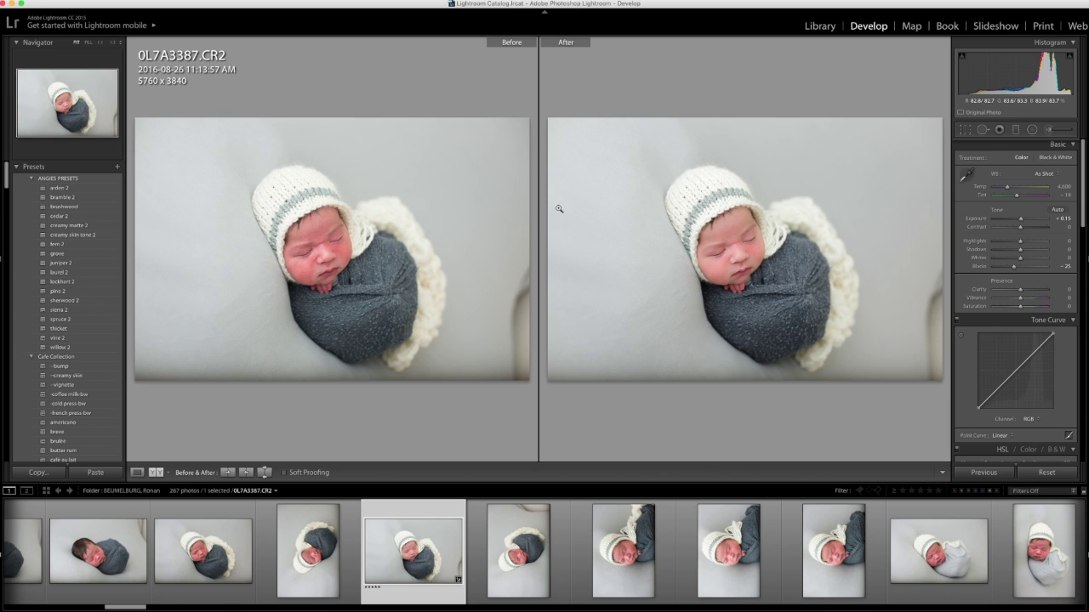
# Step: Leave the before-and-after comparison and open the adjusted newborn photo in Photoshop for further editing
pyautogui.press('y')
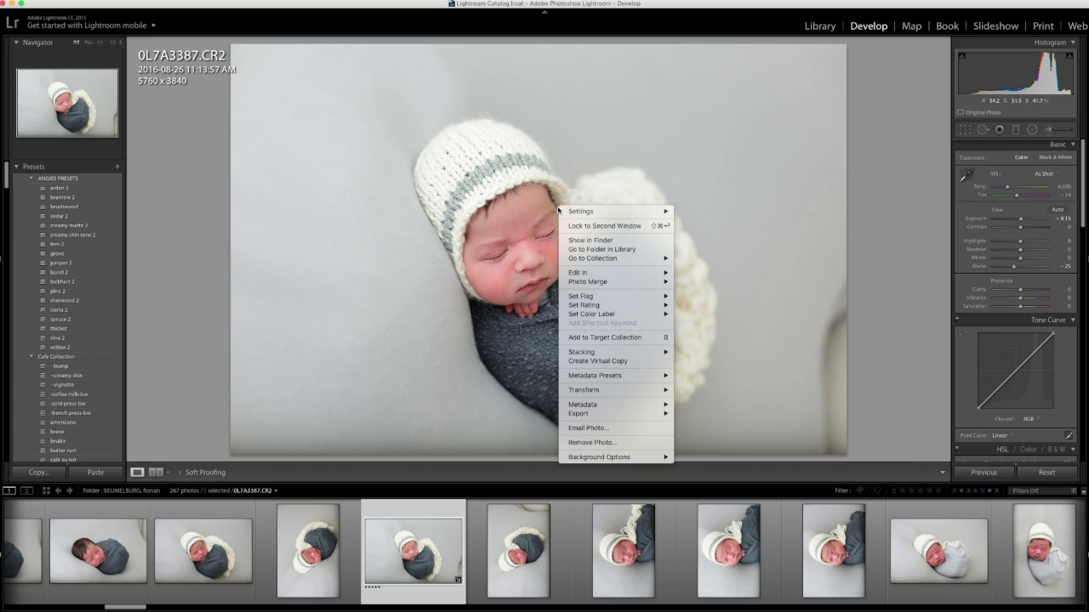
pyautogui.click(691, 276)
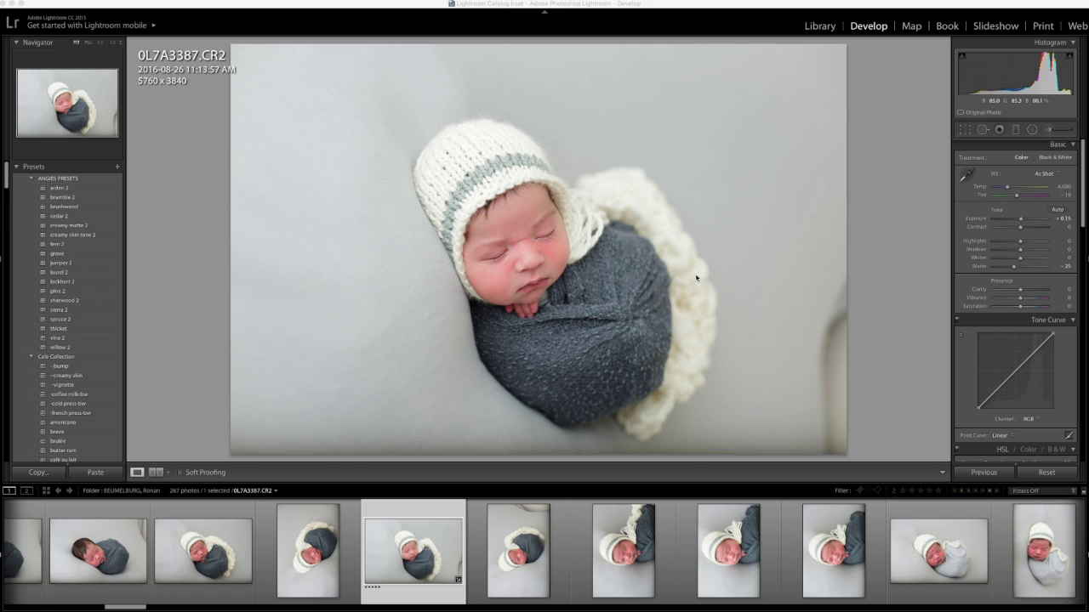
pyautogui.click(689, 609)
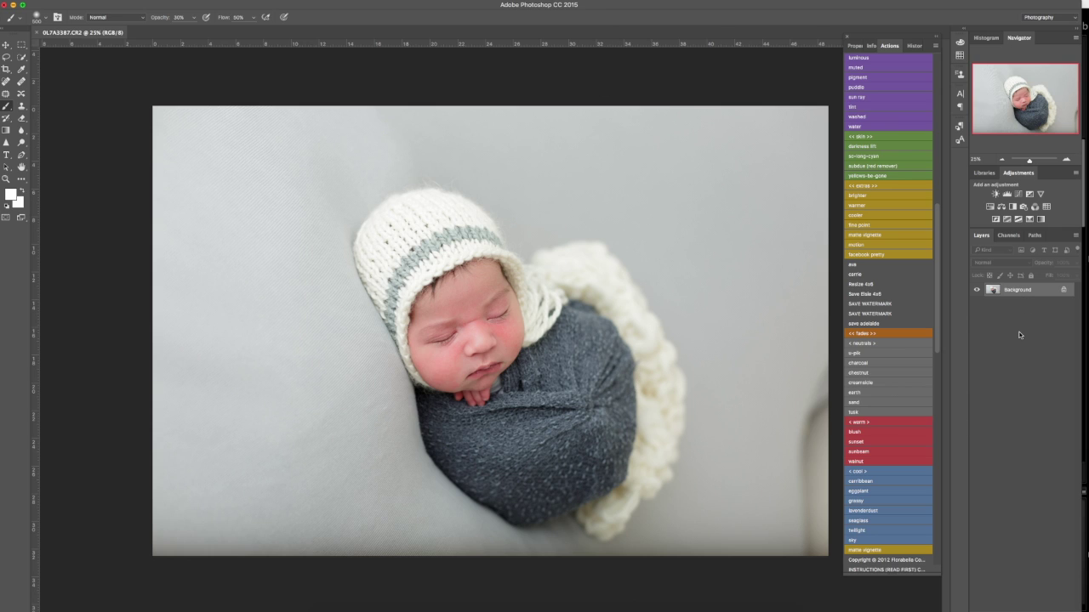
# Step: Duplicate the background layer, enlarge the copy proportionally to about 105%, and centre it horizontally on the canvas
pyautogui.press('super+j')
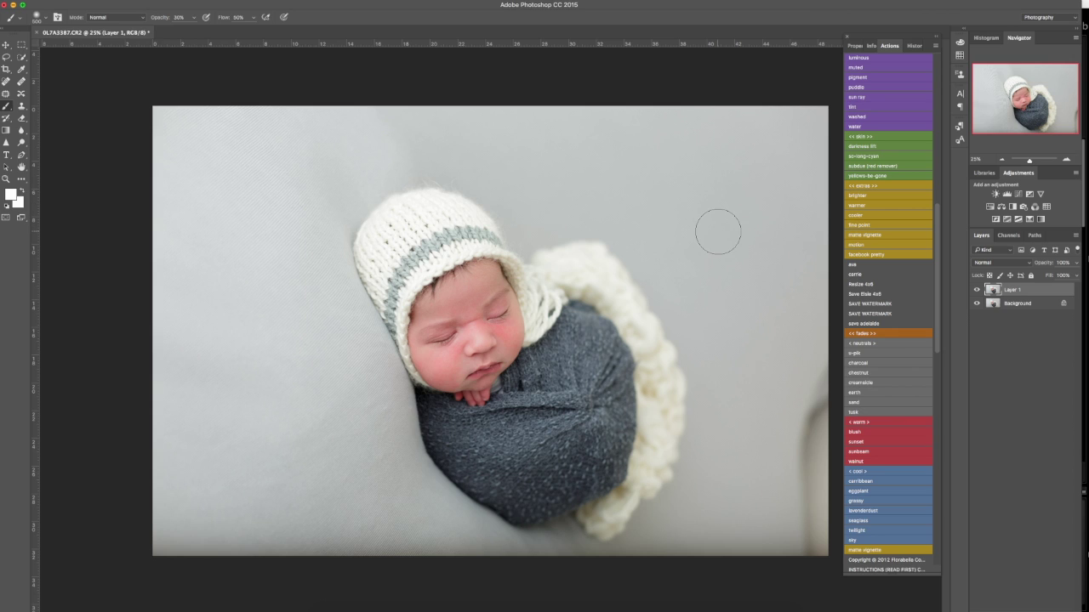
pyautogui.press('super+t')
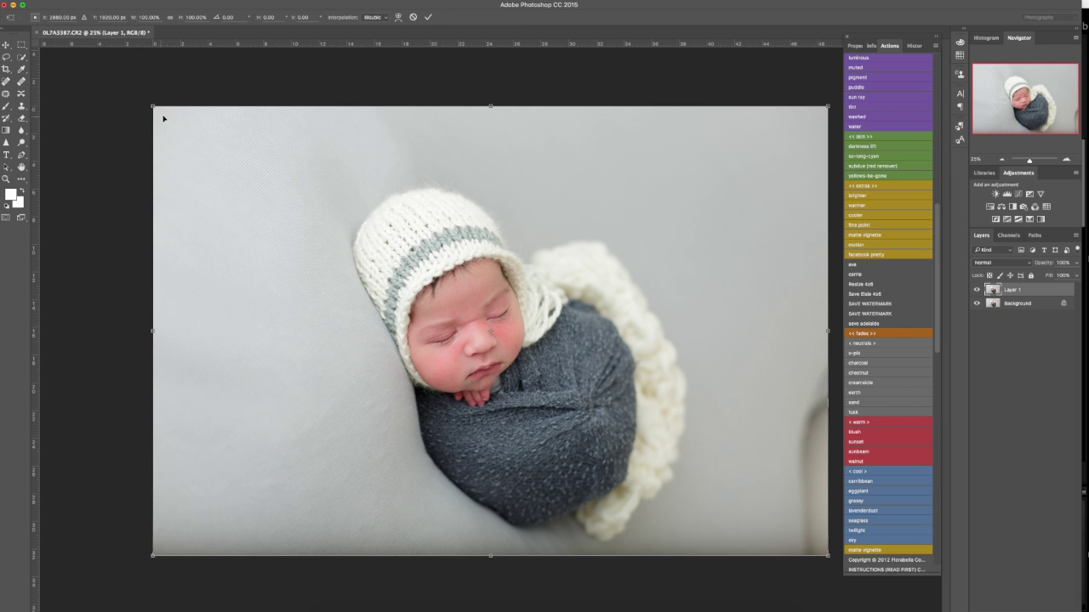
pyautogui.moveTo(152, 107); pyautogui.dragTo(115, 85)
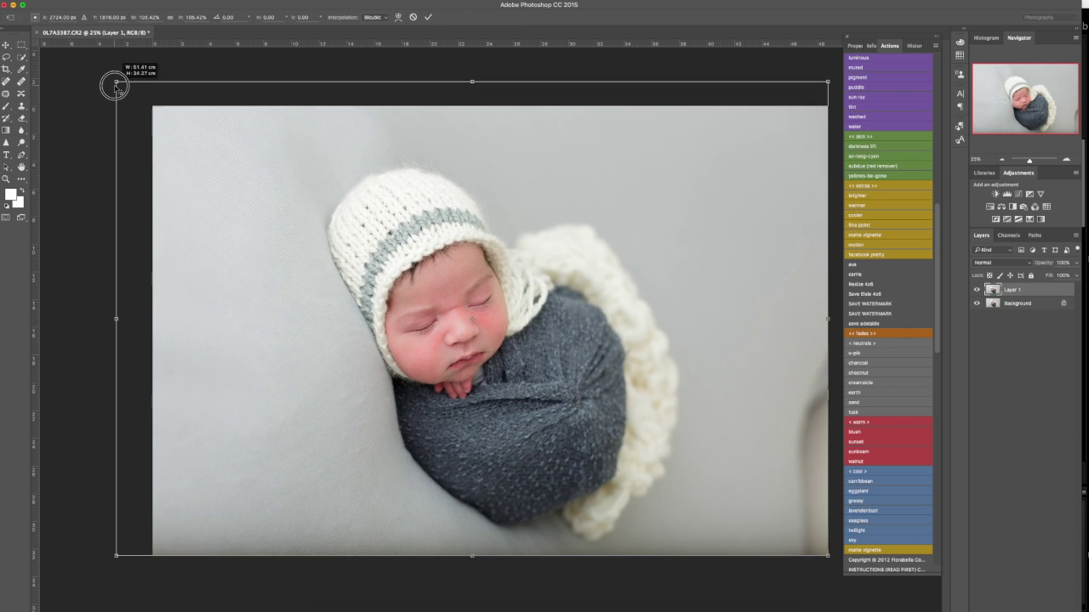
pyautogui.moveTo(248, 180); pyautogui.dragTo(267, 181)
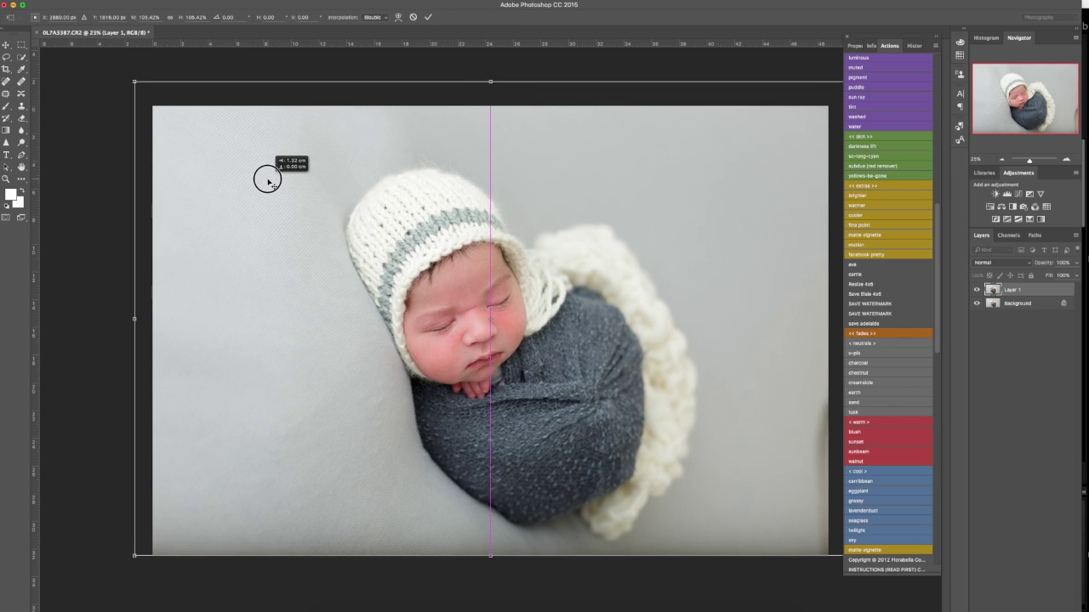
# Step: Enlarge the copy further to about 113% with a rotation of about 0.17°, reposition the baby, and merge it into the background
pyautogui.moveTo(135, 81); pyautogui.dragTo(99, 67)
pyautogui.moveTo(226, 165); pyautogui.dragTo(237, 166)
pyautogui.moveTo(62, 102); pyautogui.dragTo(72, 70)
pyautogui.moveTo(505, 160); pyautogui.dragTo(510, 166)
pyautogui.moveTo(118, 61); pyautogui.dragTo(100, 48)
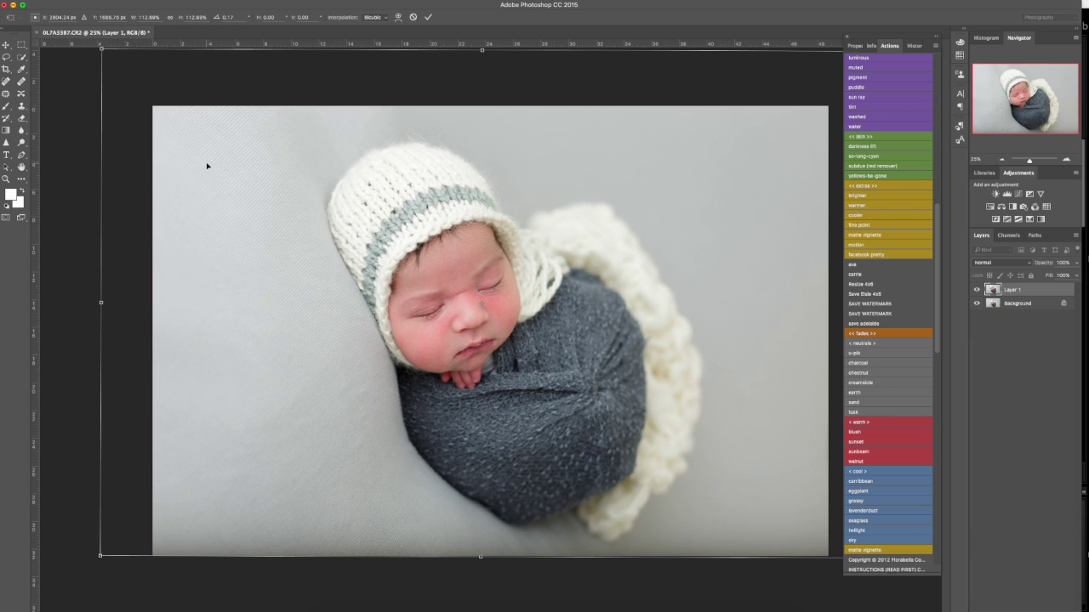
pyautogui.moveTo(233, 201); pyautogui.dragTo(226, 205)
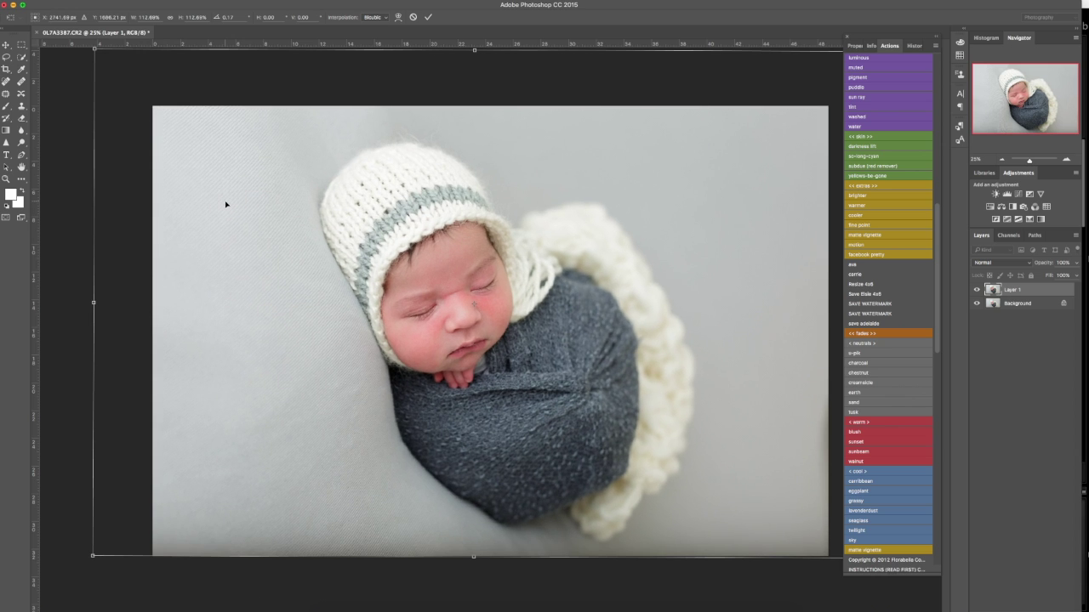
pyautogui.press('Return')
pyautogui.press('b')
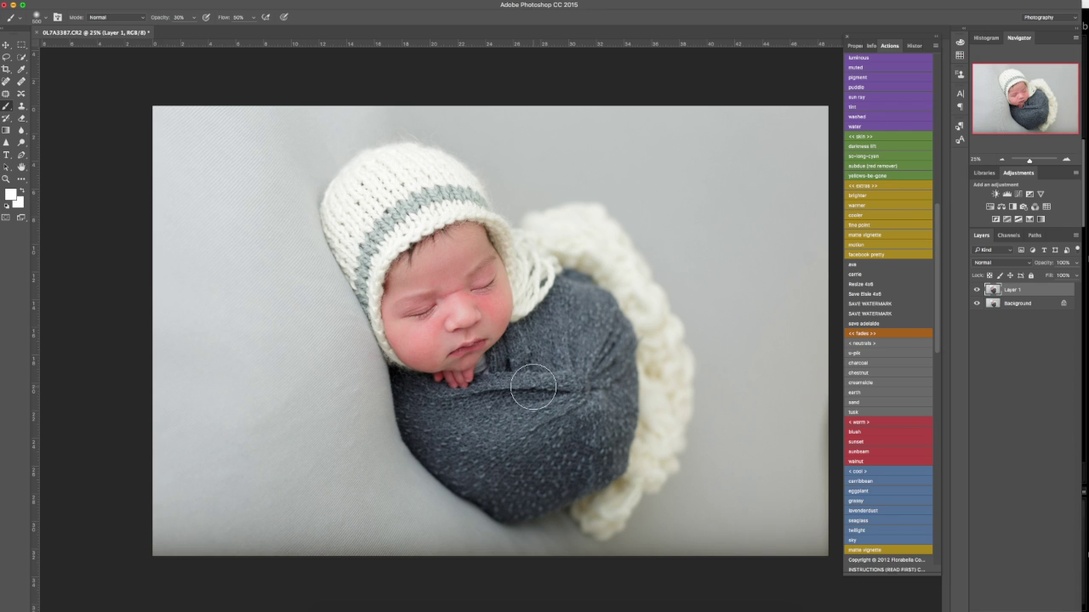
pyautogui.hotkey('ctrl', 'e')
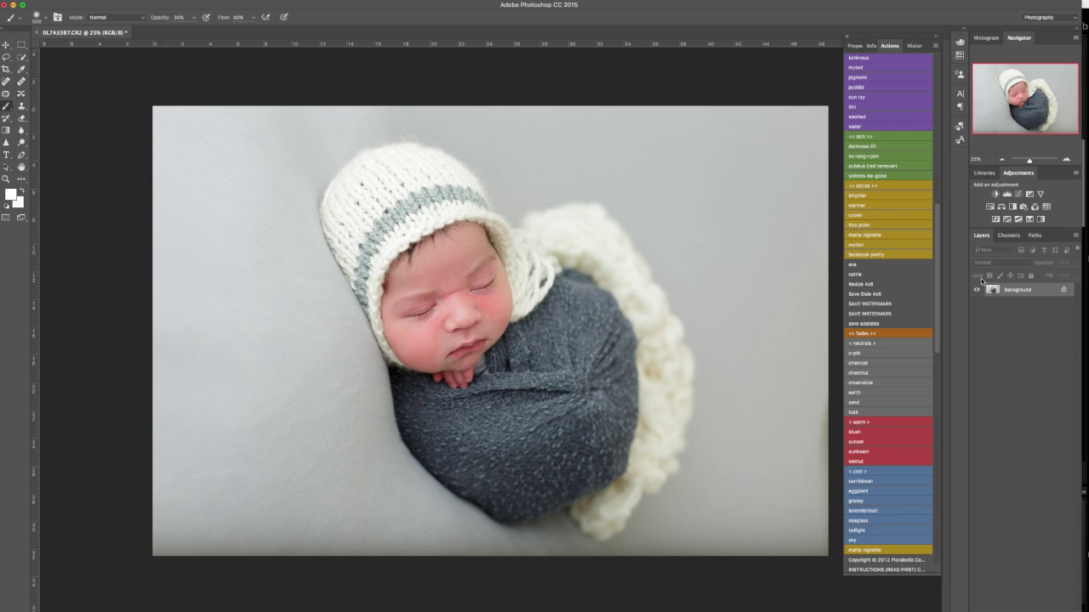
# Step: Run the subdue (red remover) skin action on the photo
pyautogui.scroll(10, 876, 294)
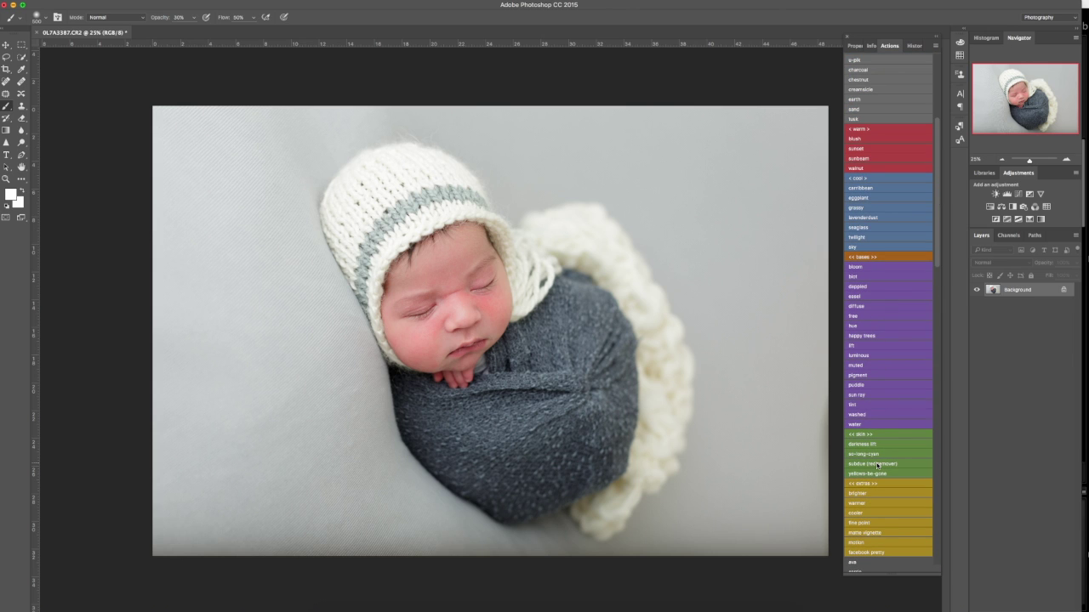
pyautogui.scroll(-8, 877, 464)
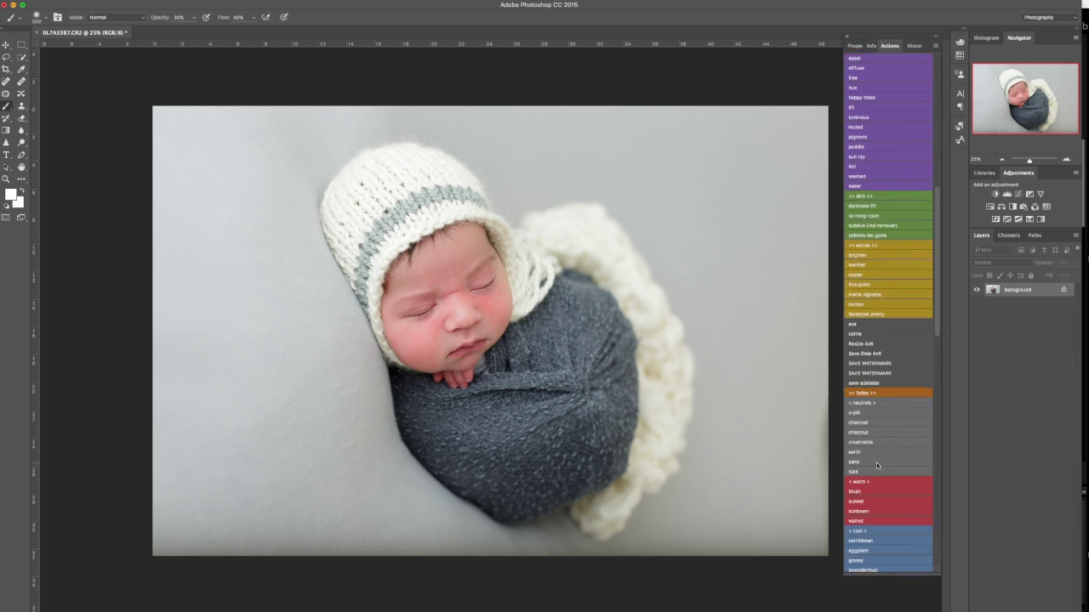
pyautogui.click(907, 220)
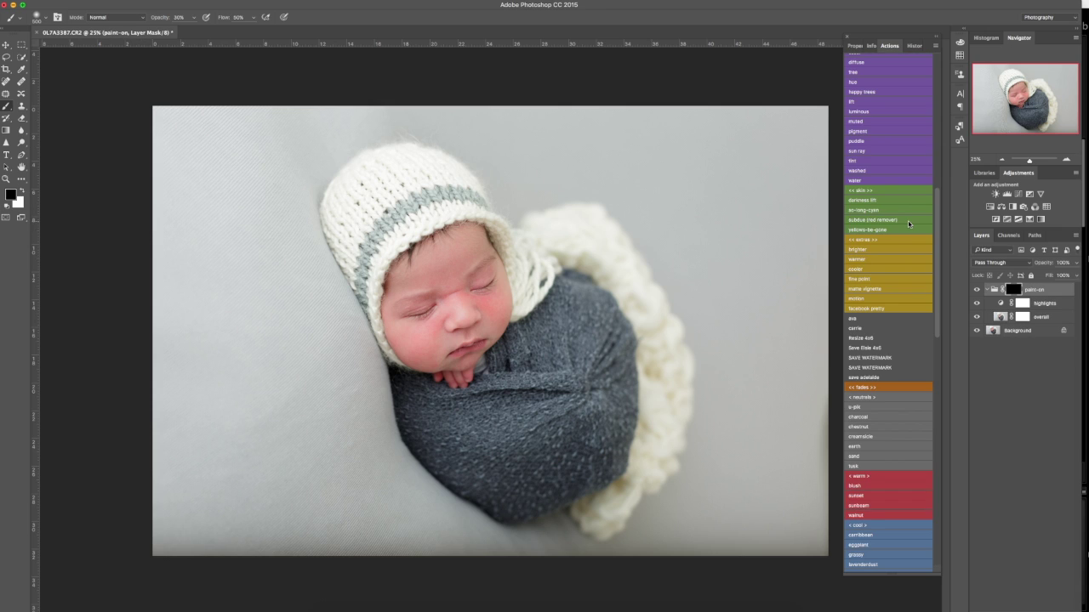
# Step: Paint white on the paint-on group's mask over the red areas of the baby's face, varying the brush size
pyautogui.press('x')
pyautogui.press('[')
pyautogui.press('[')
pyautogui.press('[')
pyautogui.moveTo(487, 307)
pyautogui.mouseDown()
pyautogui.moveTo(490, 269)
pyautogui.moveTo(422, 334)
pyautogui.moveTo(428, 325)
pyautogui.moveTo(430, 356)
pyautogui.moveTo(404, 345)
pyautogui.moveTo(441, 308)
pyautogui.moveTo(480, 301)
pyautogui.moveTo(492, 311)
pyautogui.moveTo(469, 291)
pyautogui.moveTo(498, 292)
pyautogui.moveTo(496, 328)
pyautogui.moveTo(451, 286)
pyautogui.moveTo(459, 264)
pyautogui.moveTo(418, 284)
pyautogui.moveTo(420, 307)
pyautogui.moveTo(409, 310)
pyautogui.moveTo(480, 282)
pyautogui.moveTo(465, 300)
pyautogui.moveTo(502, 317)
pyautogui.moveTo(497, 296)
pyautogui.moveTo(449, 334)
pyautogui.moveTo(438, 329)
pyautogui.moveTo(431, 365)
pyautogui.moveTo(403, 353)
pyautogui.moveTo(458, 336)
pyautogui.mouseUp()
pyautogui.press(']')
pyautogui.press(']')
pyautogui.press(']')
pyautogui.press('[')
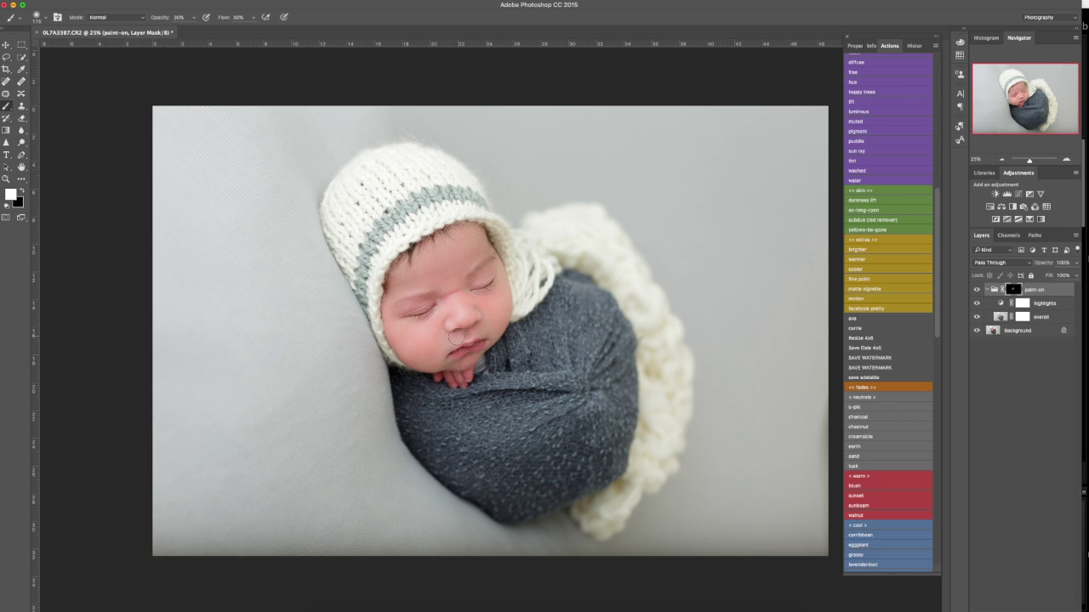
pyautogui.click(444, 293)
pyautogui.moveTo(481, 283); pyautogui.dragTo(460, 326)
pyautogui.press('[')
# Step: Compare the face with and without the redness reduction, and merge all layers into the background
pyautogui.click(974, 290)
pyautogui.click(975, 290)
pyautogui.click(974, 291)
pyautogui.click(975, 290)
pyautogui.press('super+shift+e')
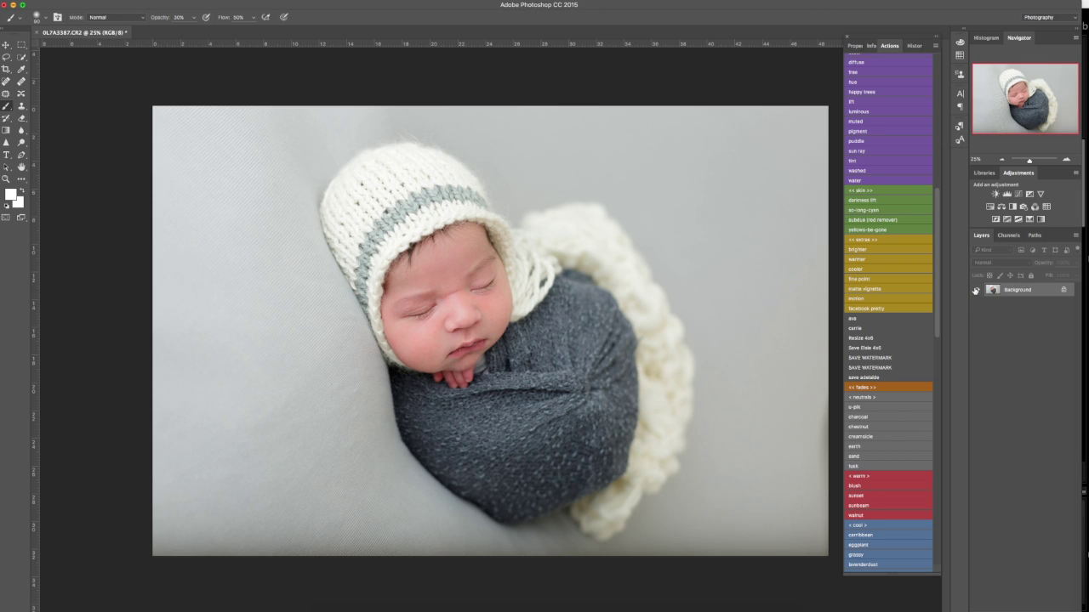
# Step: Apply the blot base action at 28% group opacity and merge all layers
pyautogui.scroll(5, 870, 223)
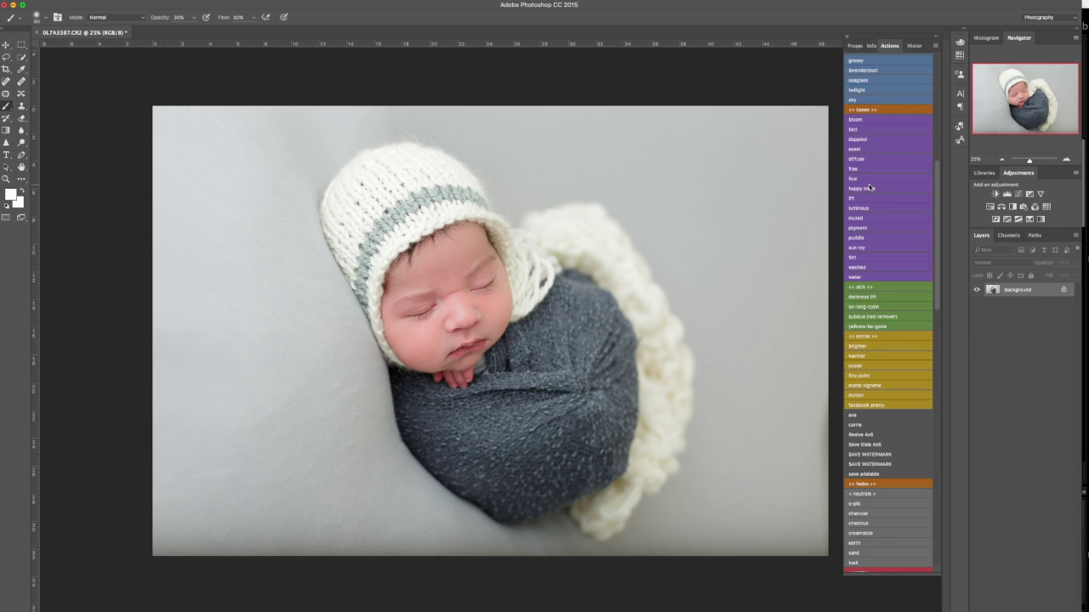
pyautogui.click(862, 208)
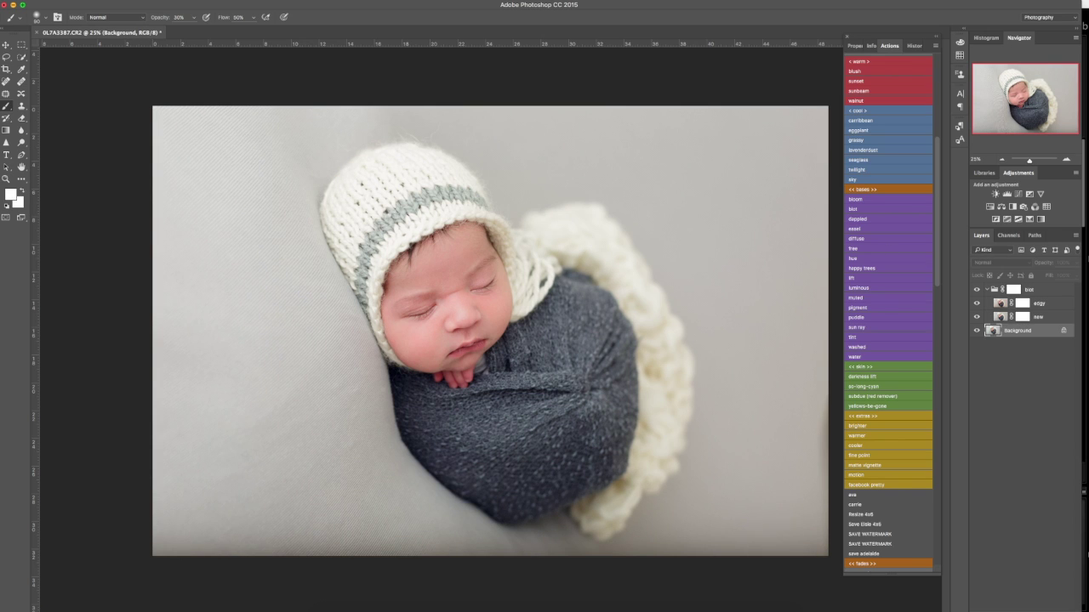
pyautogui.click(1061, 289)
pyautogui.click(1077, 263)
pyautogui.moveTo(1055, 272)
pyautogui.mouseDown()
pyautogui.moveTo(1029, 274)
pyautogui.moveTo(1044, 275)
pyautogui.mouseUp()
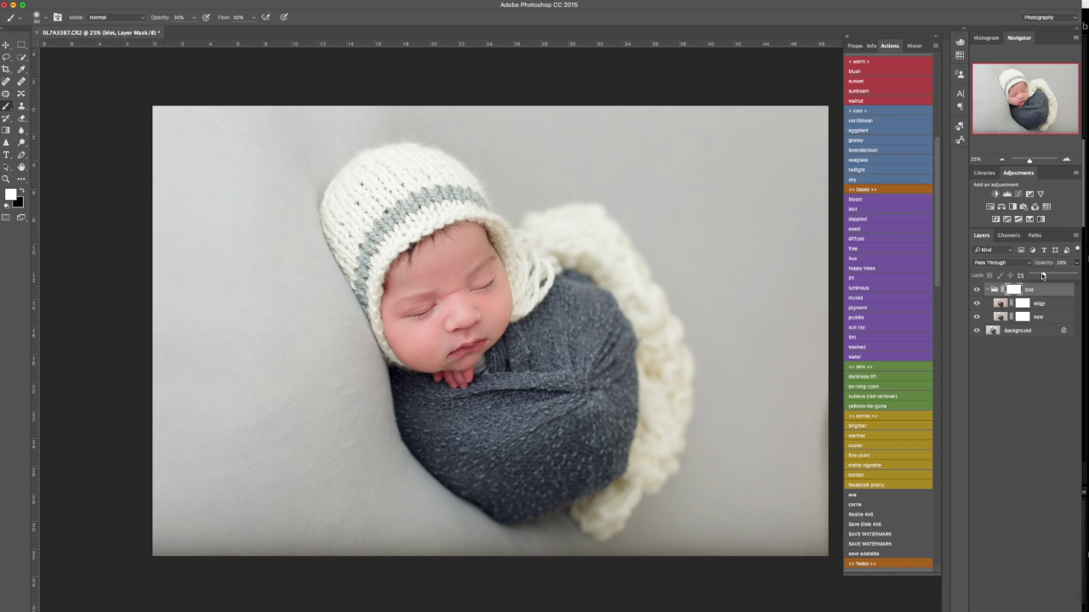
pyautogui.press('super+shift+e')
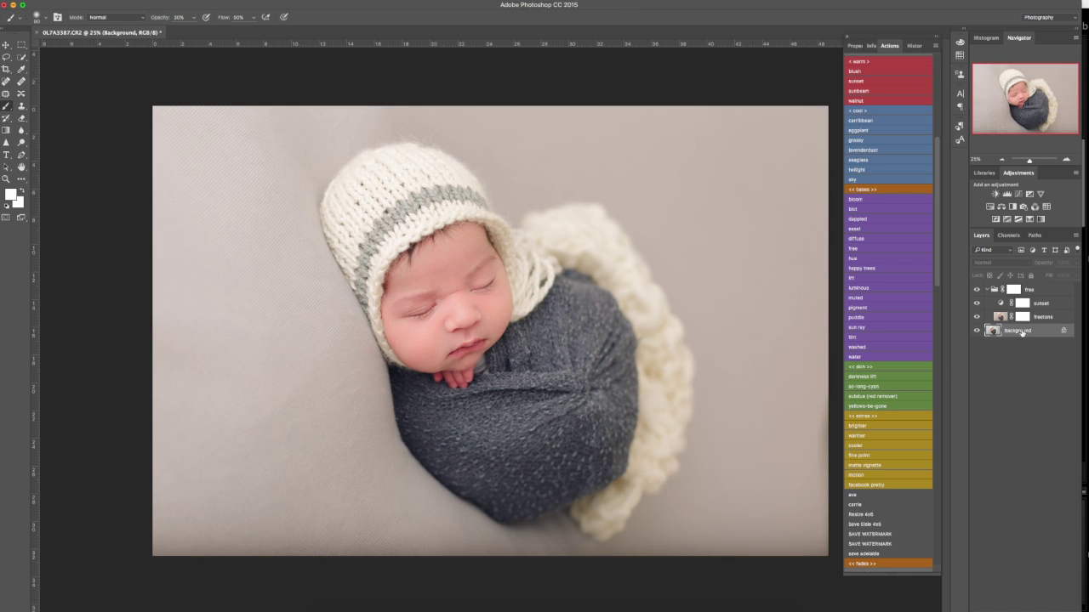
# Step: Apply the free base action at 14% group opacity and merge all layers
pyautogui.click(1035, 290)
pyautogui.moveTo(1076, 263); pyautogui.dragTo(1038, 276)
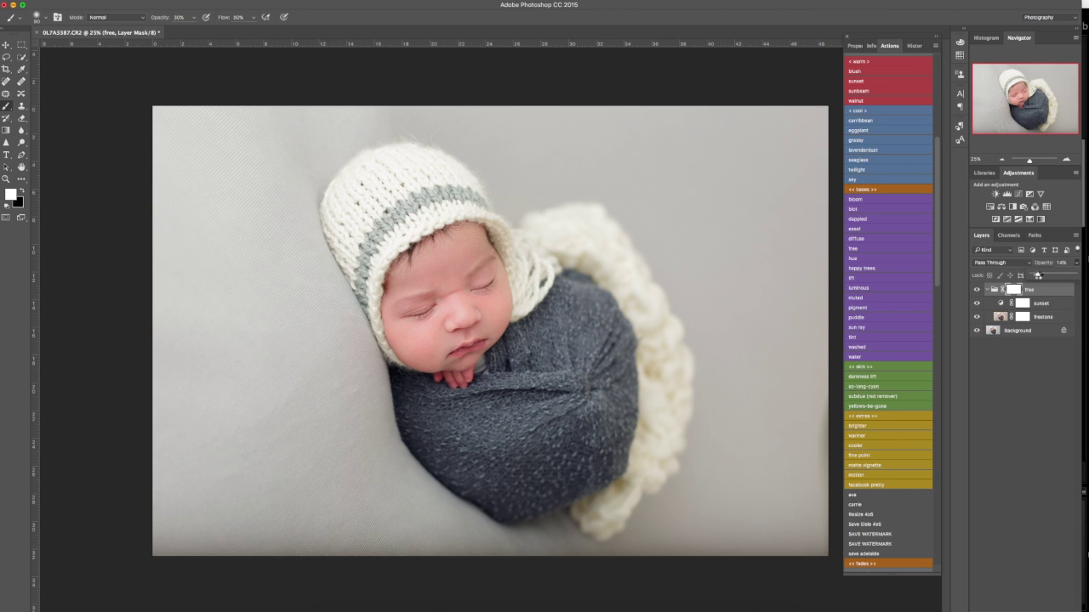
pyautogui.press('super+shift+e')
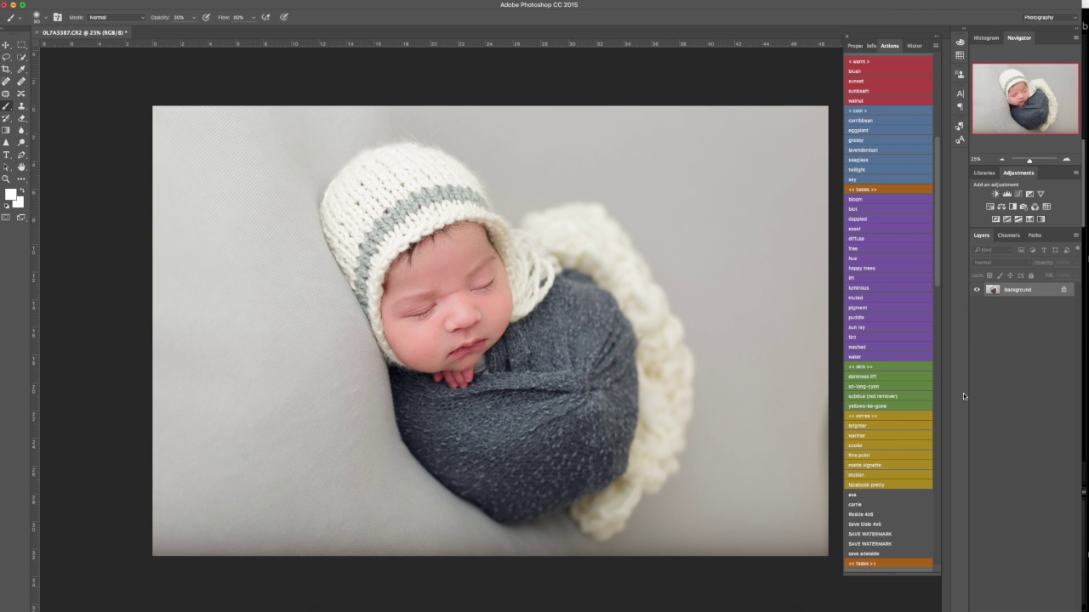
# Step: Heal small skin blemishes around the baby's far eye and the bridge of the nose with the Spot Healing Brush
pyautogui.press('super+equal')
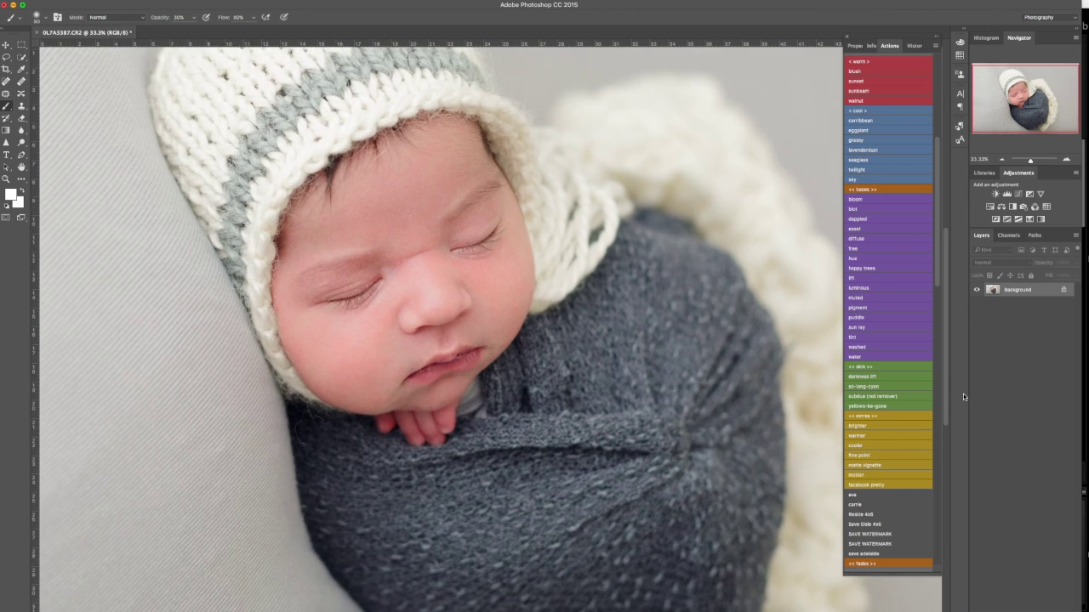
pyautogui.press('super+equal')
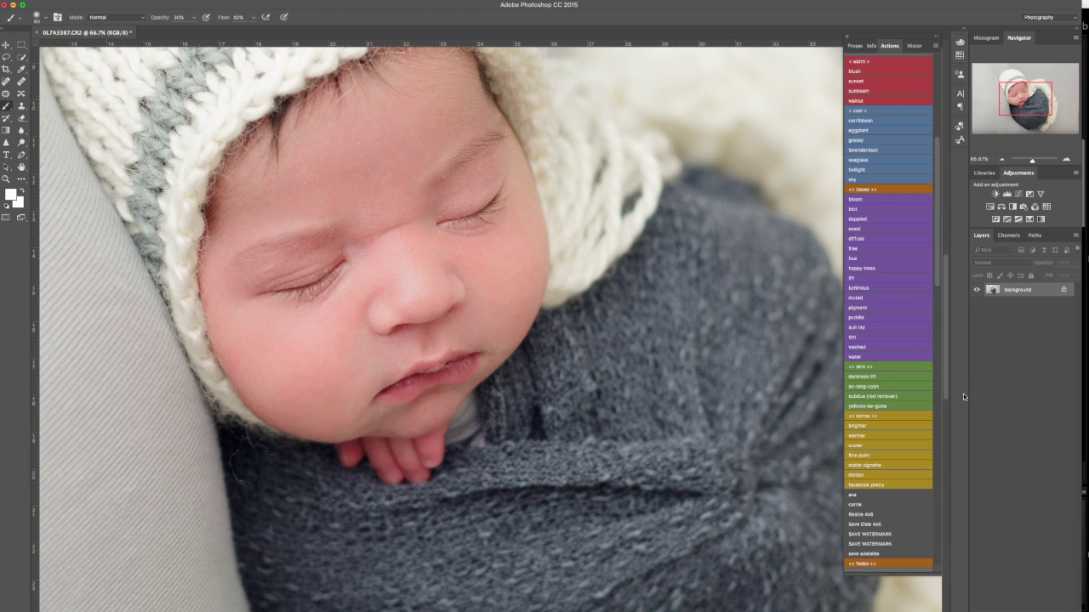
pyautogui.click(6, 95)
pyautogui.click(6, 82)
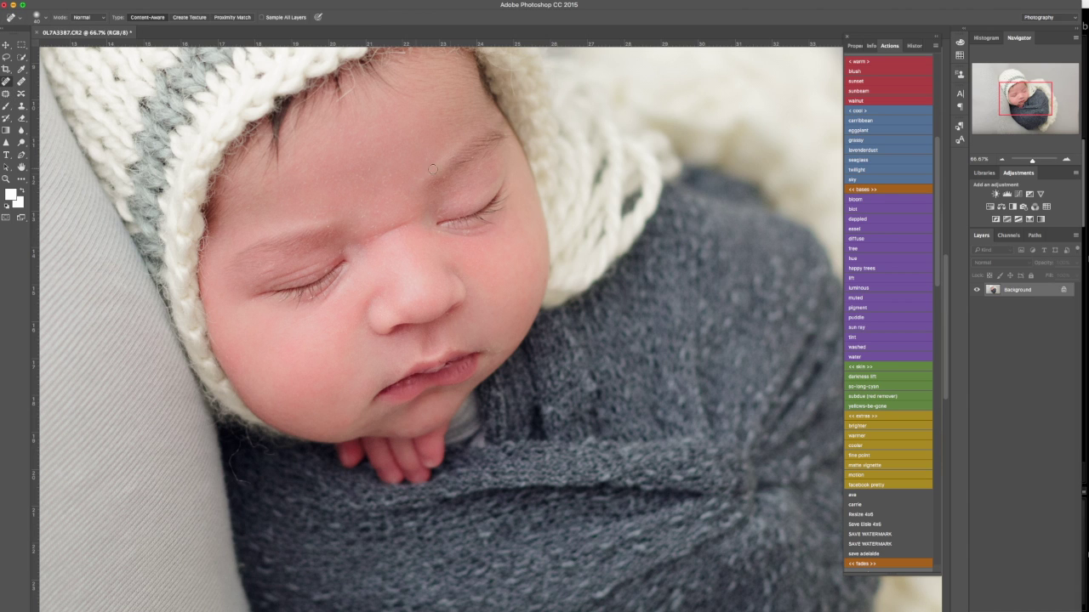
pyautogui.scroll(2, 448, 212)
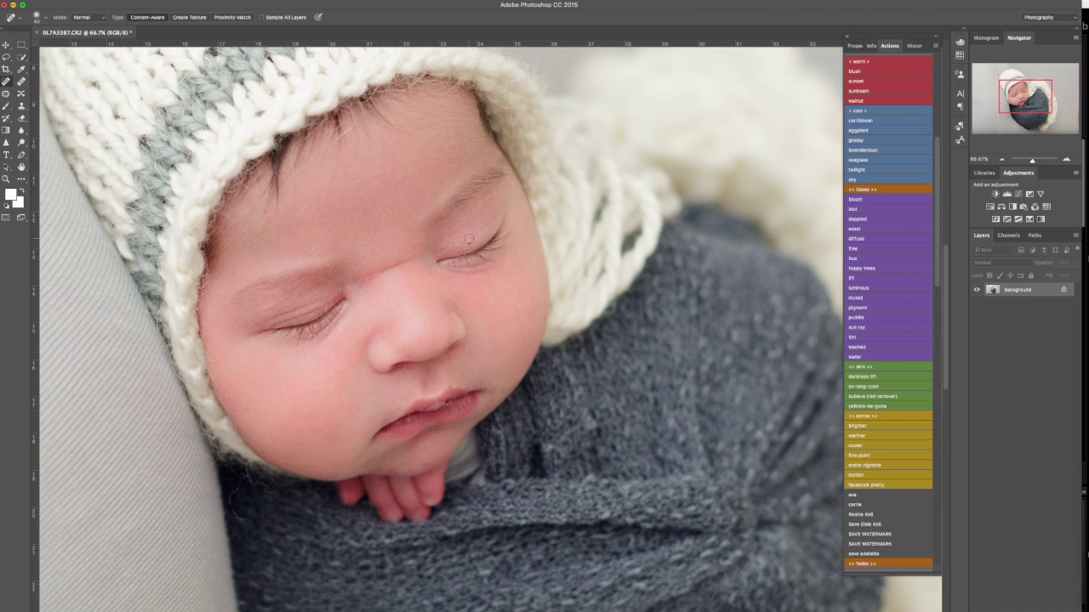
pyautogui.click(465, 271)
pyautogui.click(434, 271)
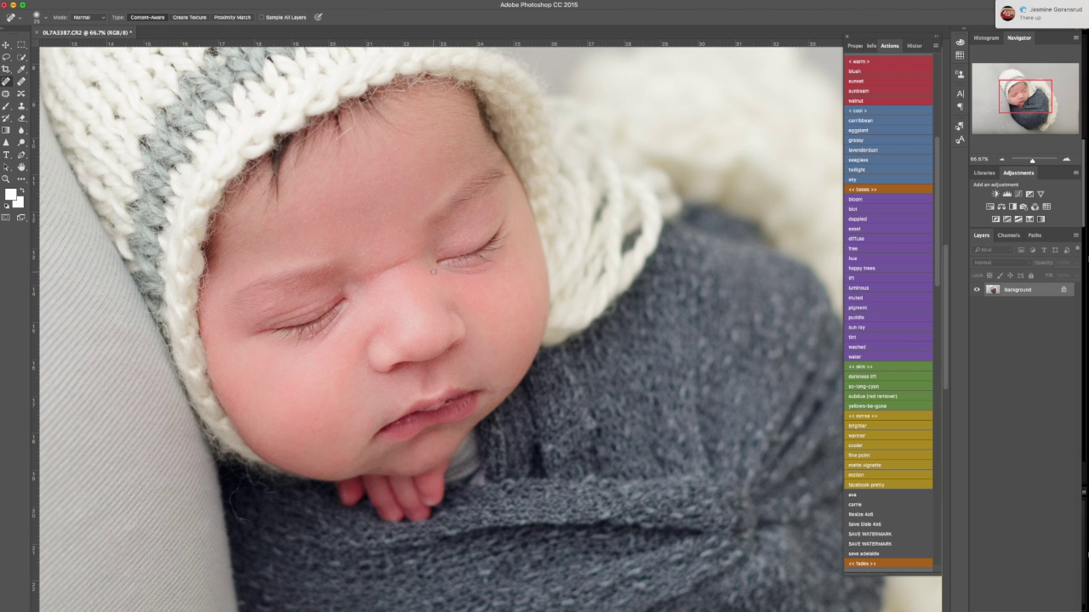
pyautogui.click(440, 251)
pyautogui.click(430, 241)
pyautogui.moveTo(411, 255); pyautogui.dragTo(405, 256)
pyautogui.click(405, 238)
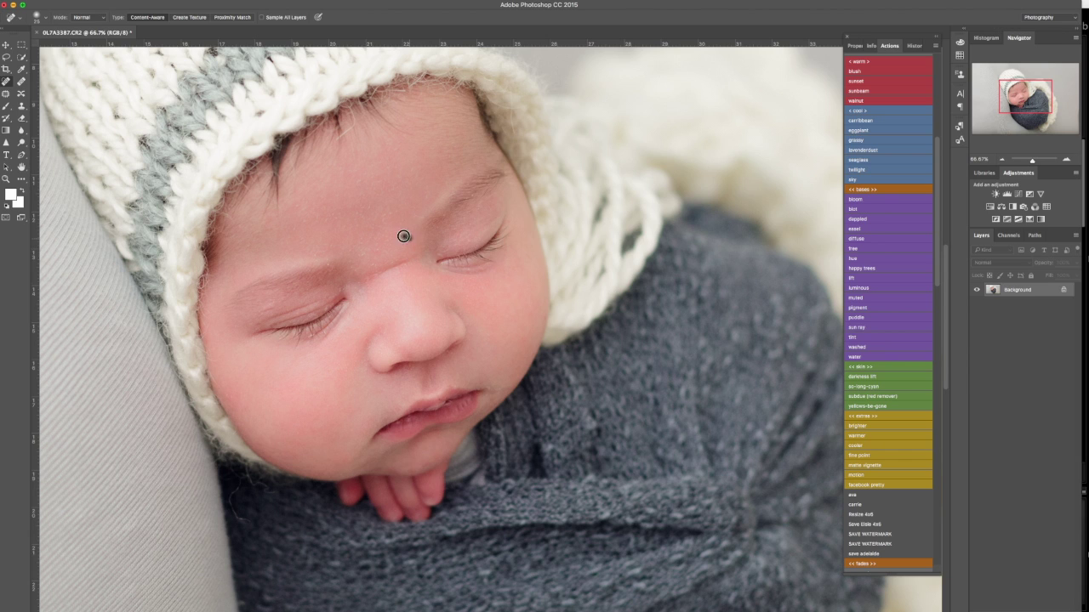
# Step: Heal the remaining spots on the forehead, around the near eye, on the nose and at the corner of the mouth
pyautogui.click(422, 219)
pyautogui.click(413, 219)
pyautogui.click(372, 204)
pyautogui.click(310, 336)
pyautogui.click(333, 304)
pyautogui.click(340, 290)
pyautogui.click(345, 288)
pyautogui.click(327, 263)
pyautogui.click(375, 265)
pyautogui.click(489, 385)
pyautogui.click(497, 391)
pyautogui.click(449, 351)
pyautogui.click(342, 293)
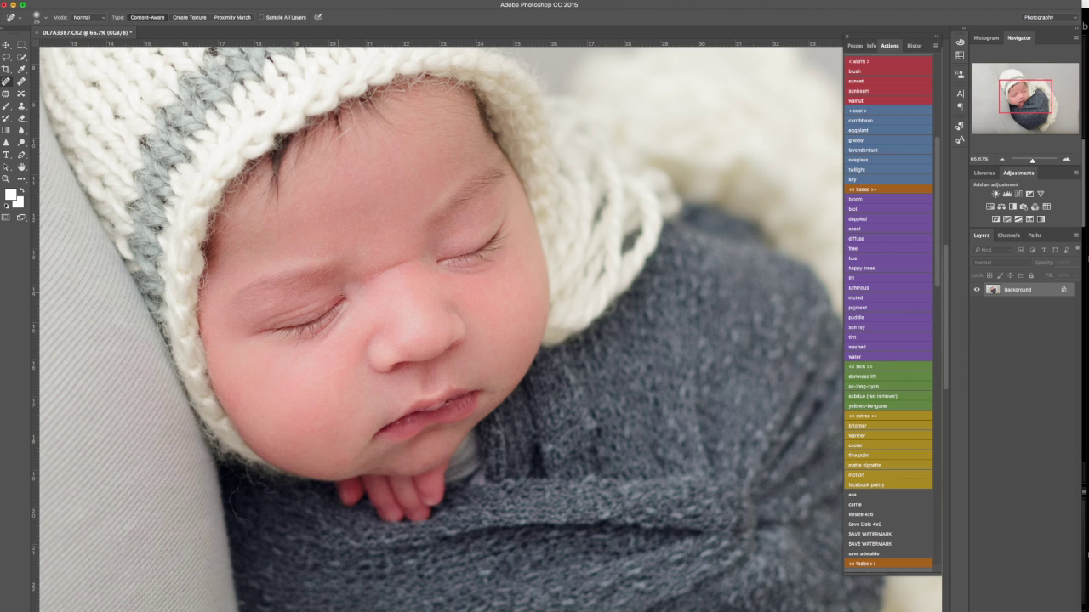
# Step: Clean up marks between and above the eyebrows, on the forehead, under the chin and beside the near eye's lashes
pyautogui.click(358, 243)
pyautogui.click(440, 255)
pyautogui.click(444, 251)
pyautogui.click(446, 196)
pyautogui.click(326, 221)
pyautogui.moveTo(307, 220); pyautogui.dragTo(288, 234)
pyautogui.scroll(1, 404, 217)
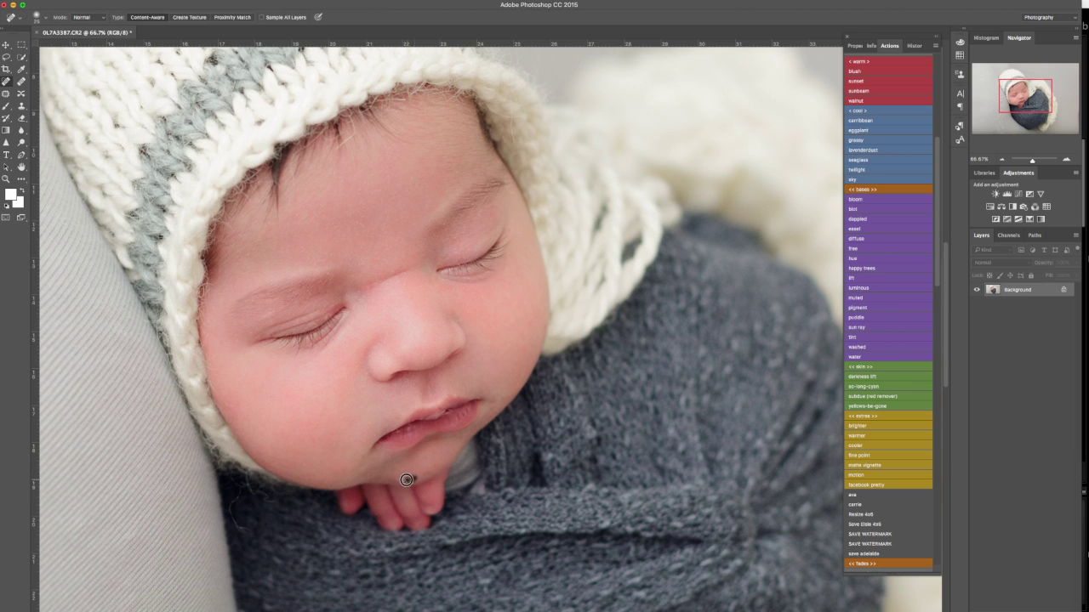
pyautogui.click(373, 478)
pyautogui.click(311, 347)
# Step: Run the frequency separation action on the whole photo with a Gaussian Blur radius of 13.4 pixels
pyautogui.hotkey('ctrl', '-')
pyautogui.hotkey('ctrl', '-')
pyautogui.hotkey('ctrl', '-')
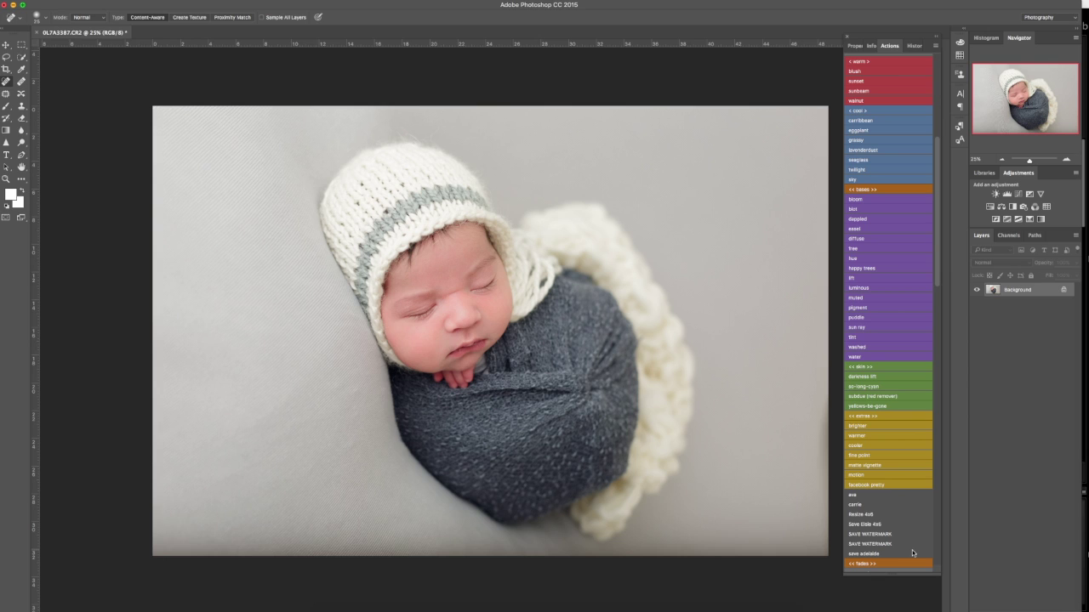
pyautogui.scroll(-20, 887, 503)
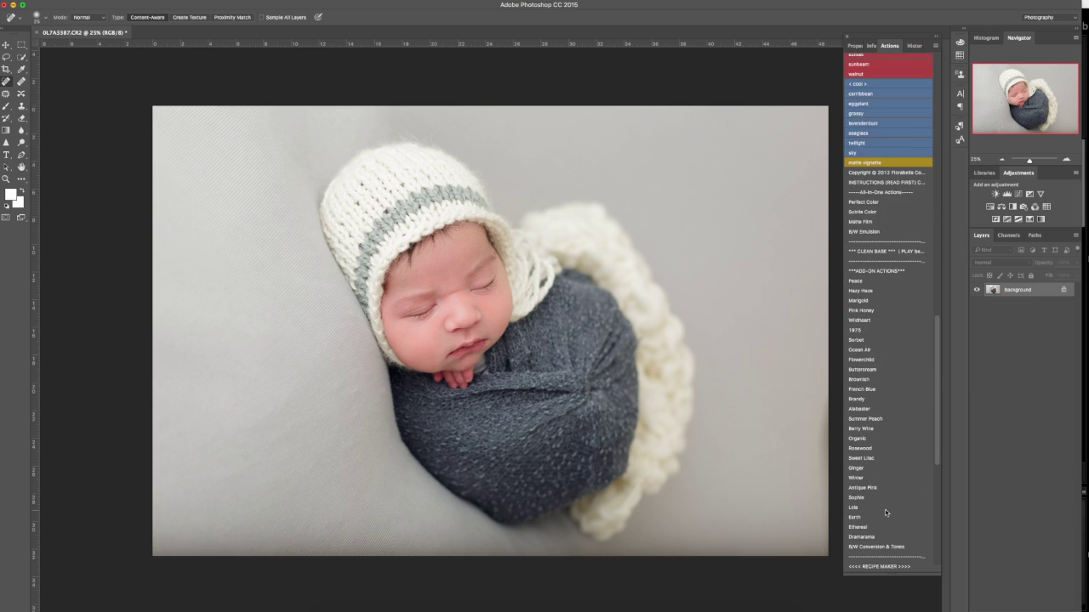
pyautogui.scroll(-5, 885, 512)
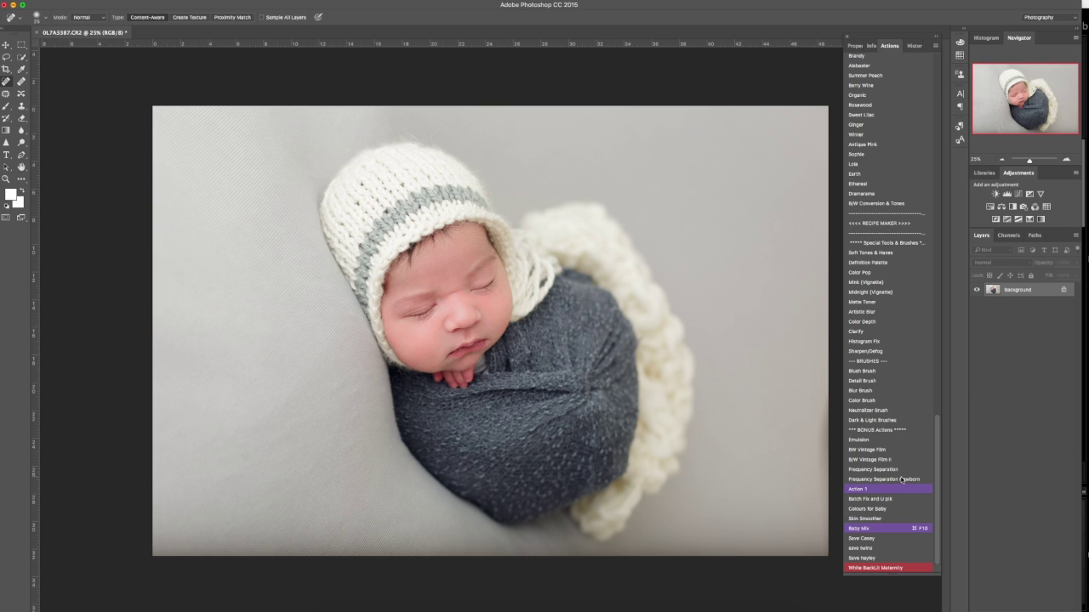
pyautogui.click(880, 473)
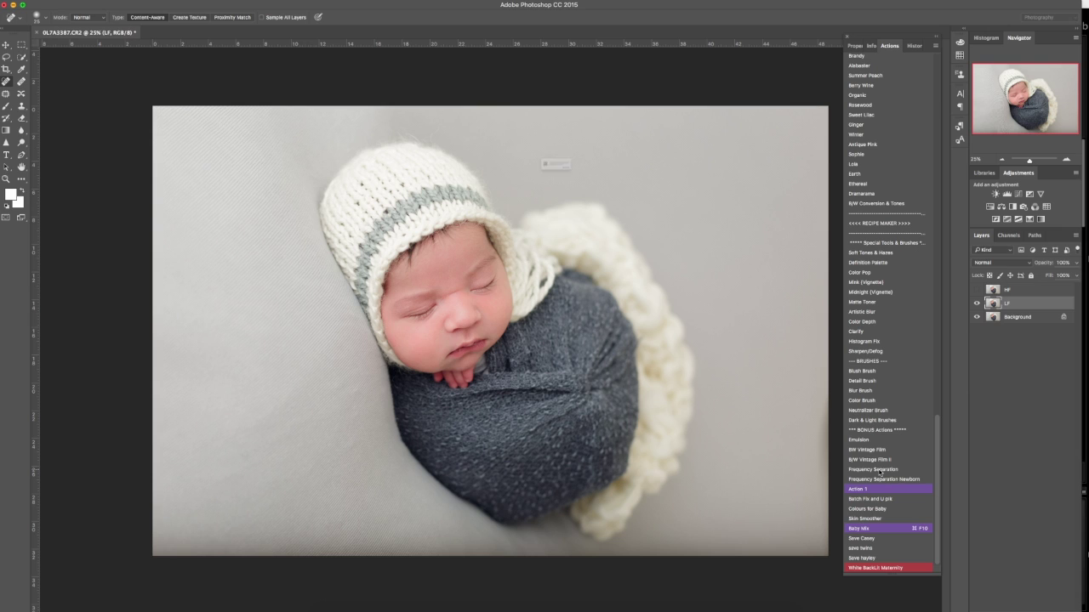
pyautogui.click(622, 187)
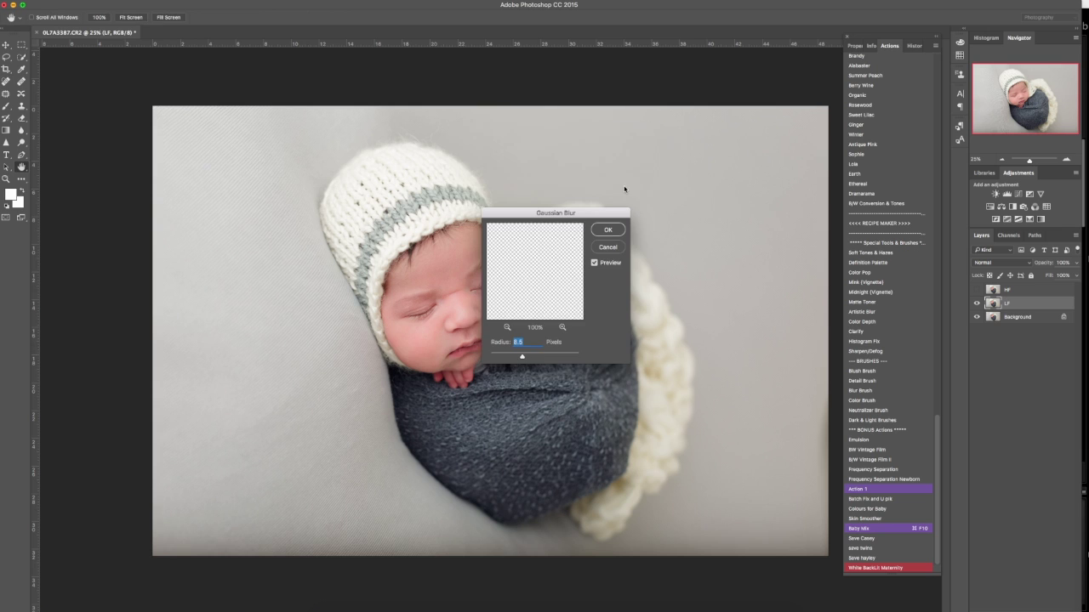
pyautogui.moveTo(521, 357); pyautogui.dragTo(527, 356)
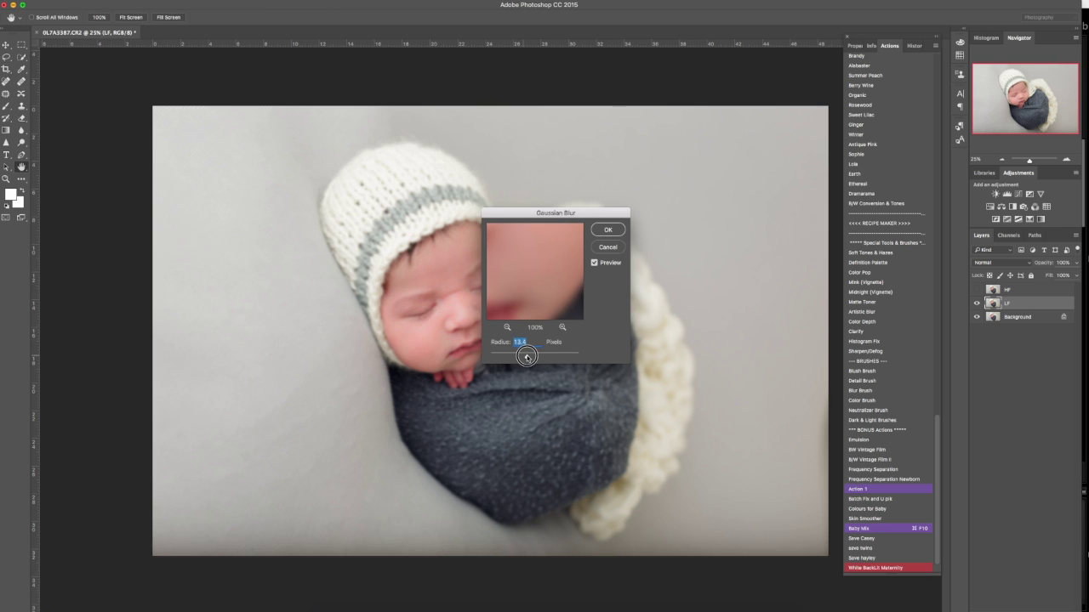
pyautogui.click(605, 229)
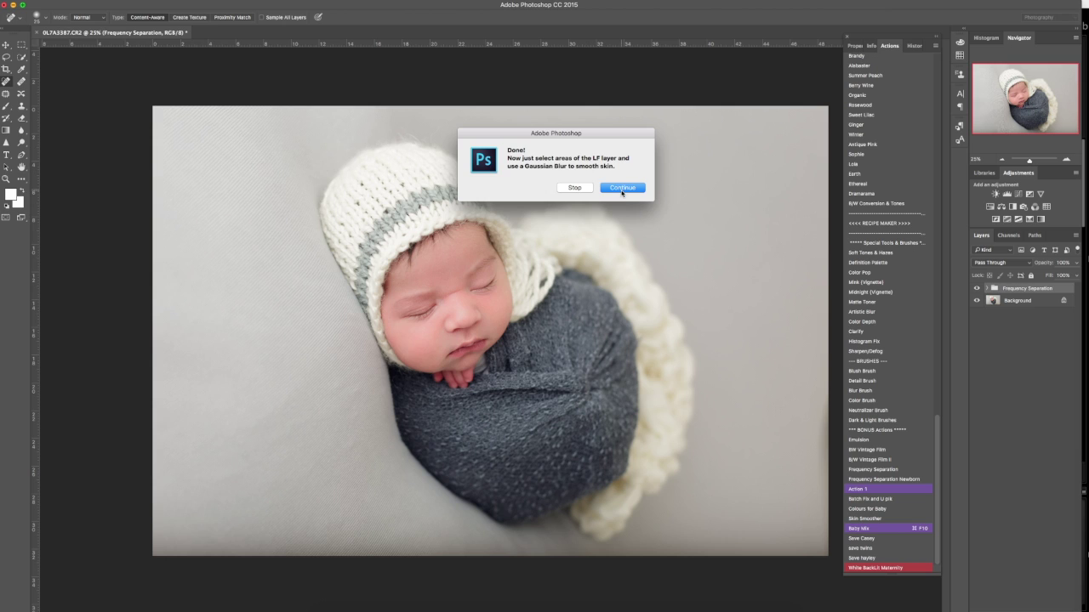
pyautogui.click(622, 188)
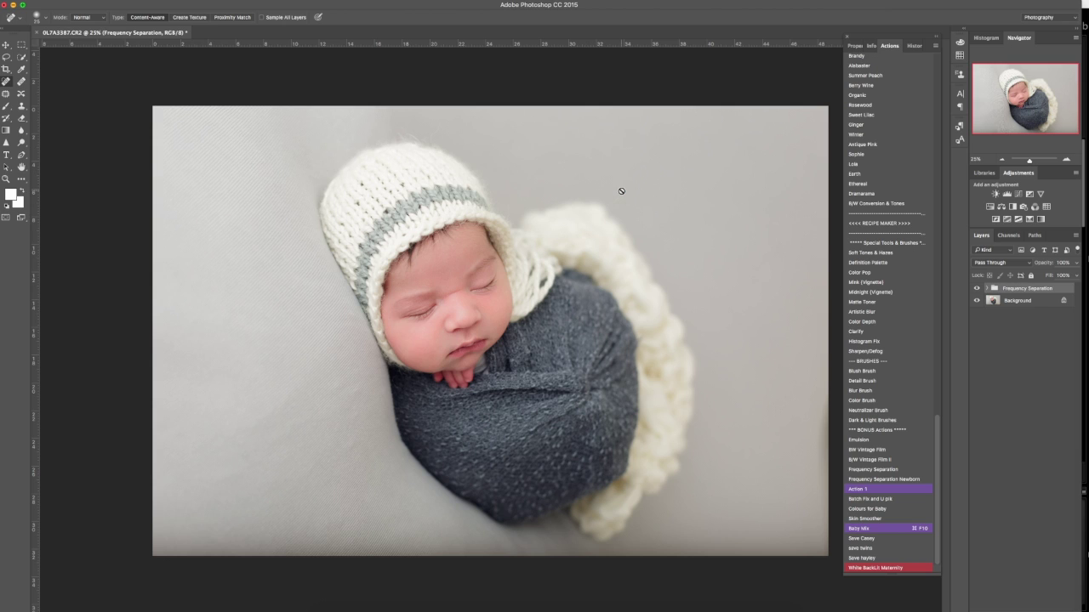
# Step: Expand the Frequency Separation group and make its LF layer active
pyautogui.click(982, 289)
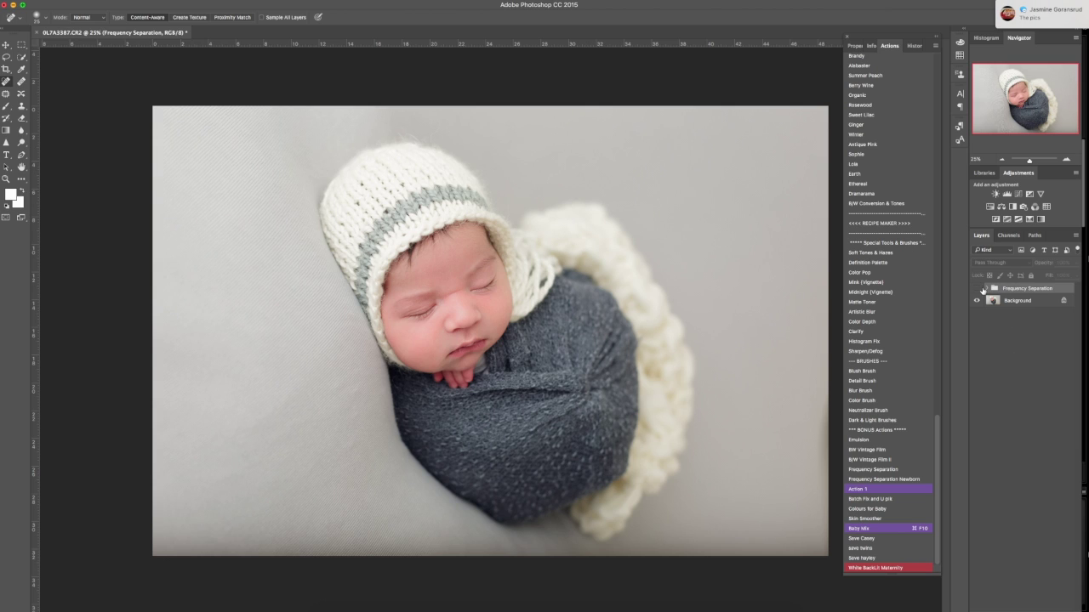
pyautogui.click(976, 288)
pyautogui.click(987, 289)
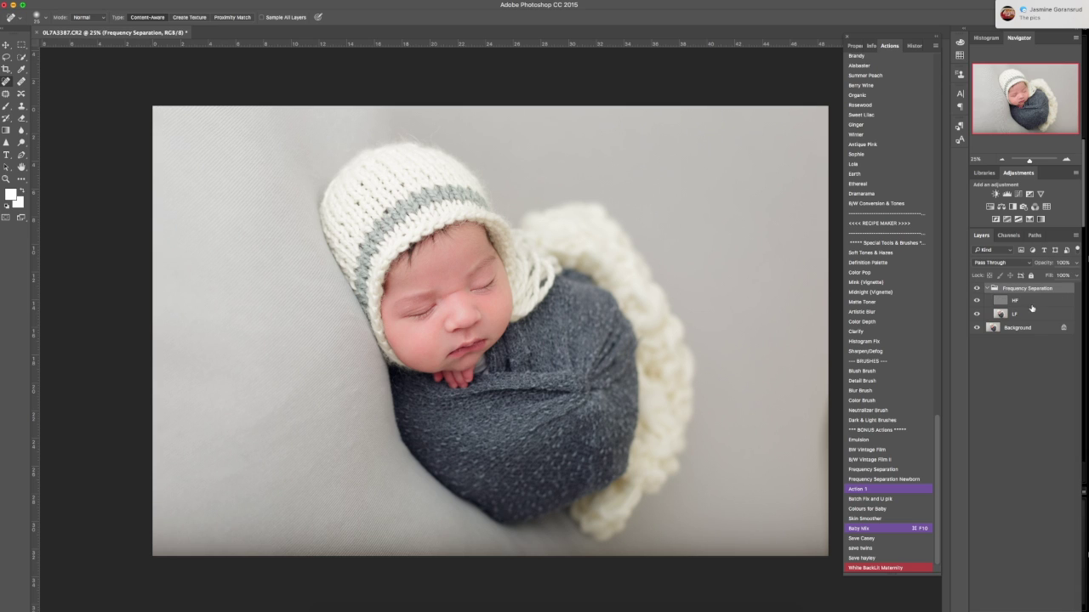
pyautogui.click(1032, 313)
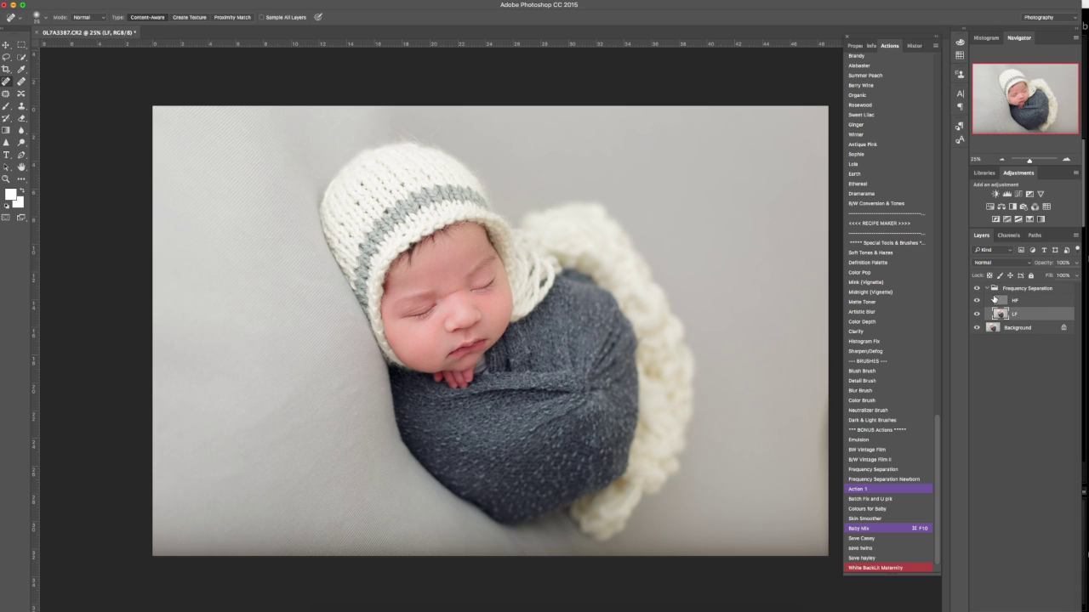
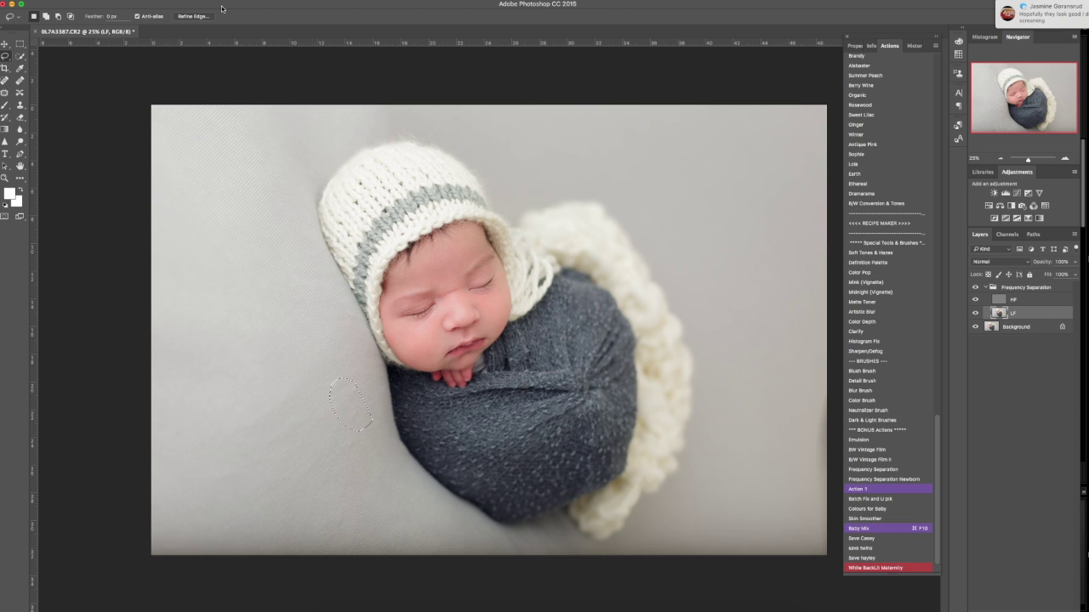
# Step: Smooth the selected backdrop patch beside the baby's wrap with a 40.2-pixel Gaussian Blur on the LF layer
pyautogui.click(191, 2)
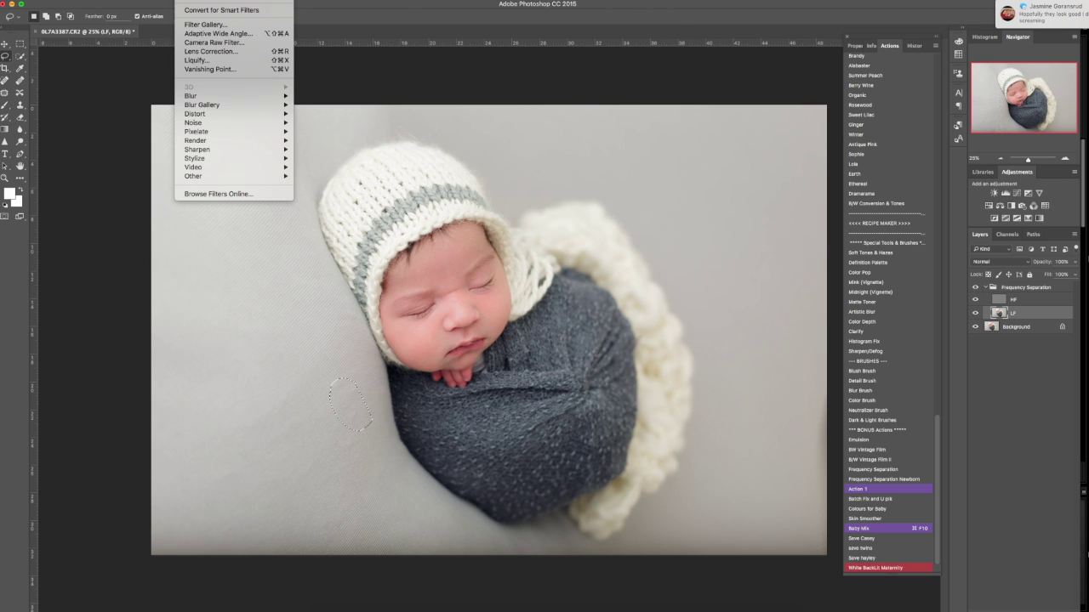
pyautogui.moveTo(212, 104)
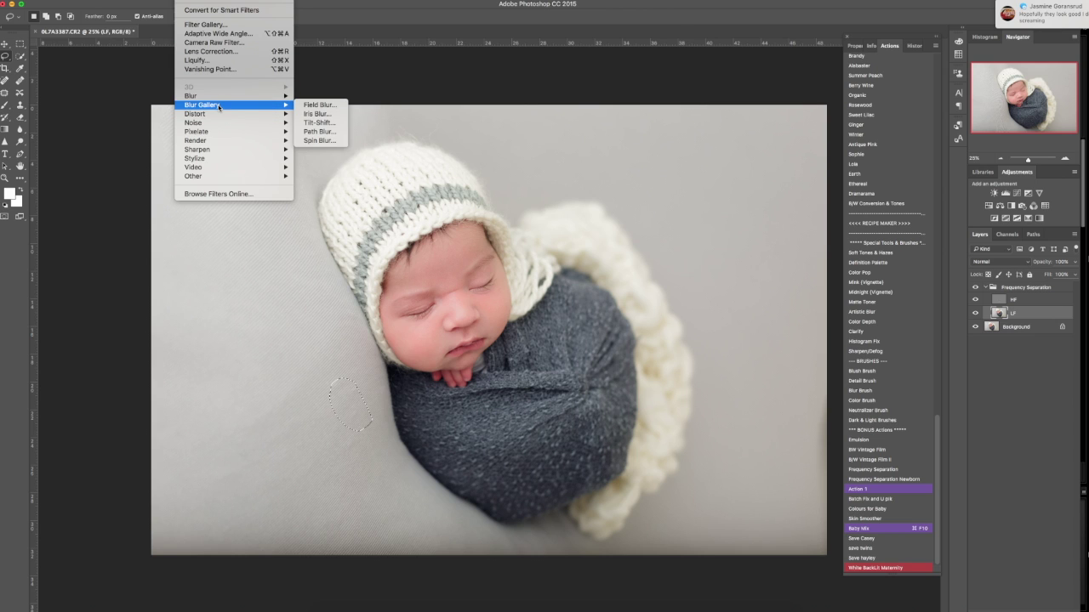
pyautogui.click(319, 133)
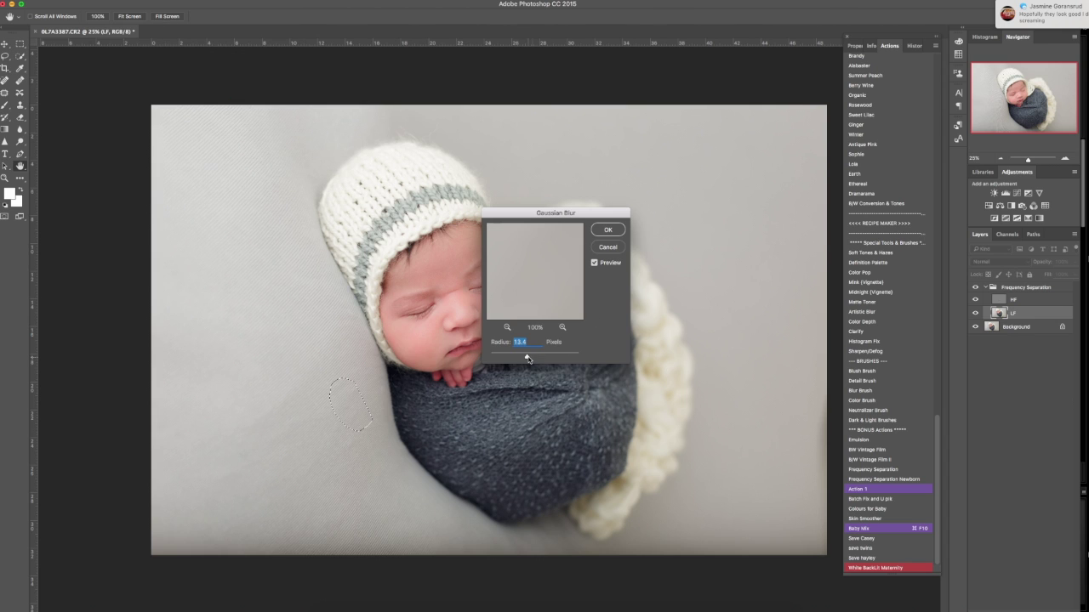
pyautogui.moveTo(527, 356)
pyautogui.mouseDown()
pyautogui.moveTo(567, 357)
pyautogui.moveTo(535, 358)
pyautogui.mouseUp()
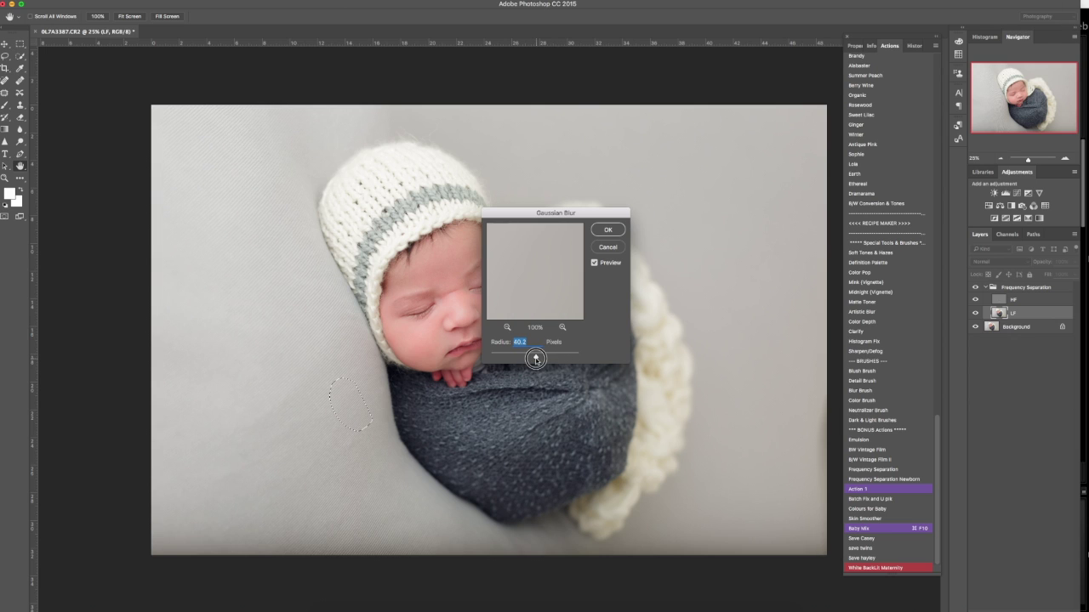
pyautogui.click(607, 230)
# Step: Lasso the backdrop just below the first smoothed patch and apply a 40.2-pixel Gaussian Blur to it
pyautogui.moveTo(371, 438)
pyautogui.mouseDown()
pyautogui.moveTo(320, 429)
pyautogui.moveTo(335, 465)
pyautogui.moveTo(372, 439)
pyautogui.mouseUp()
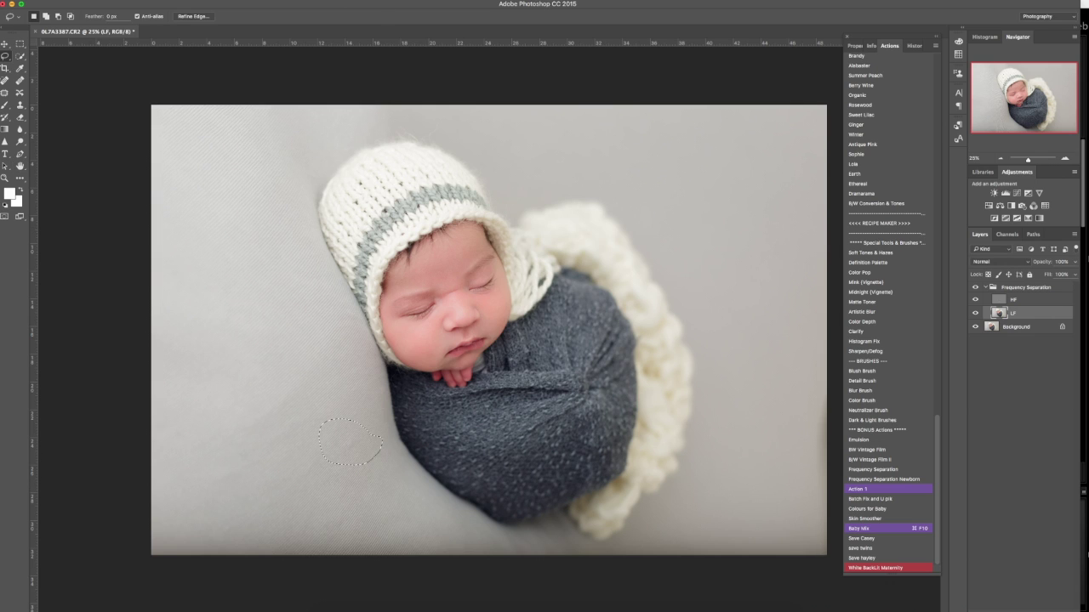
pyautogui.click(189, 2)
pyautogui.moveTo(272, 96)
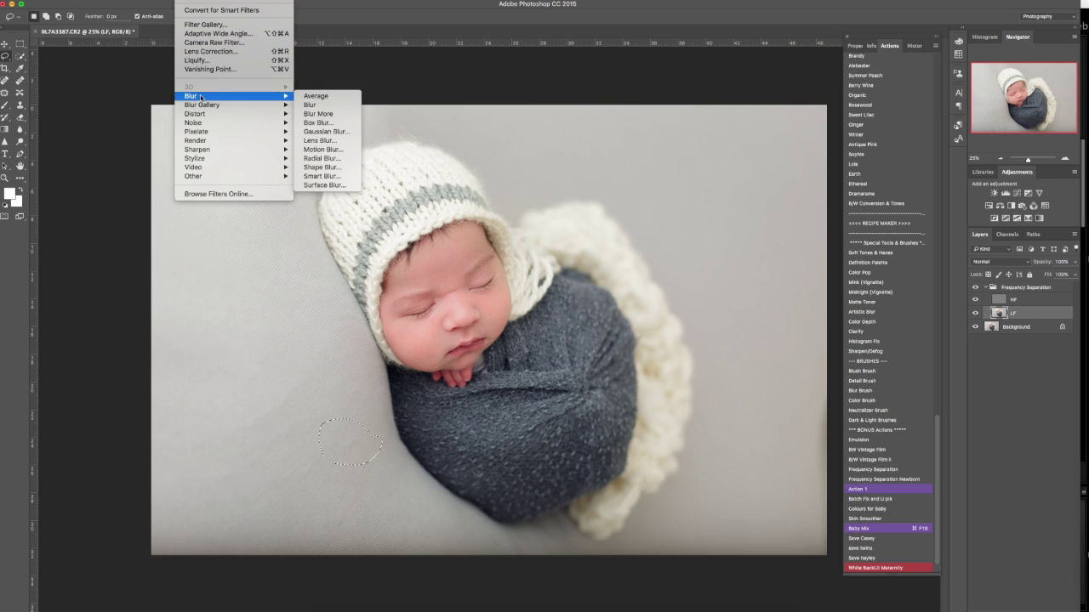
pyautogui.click(327, 132)
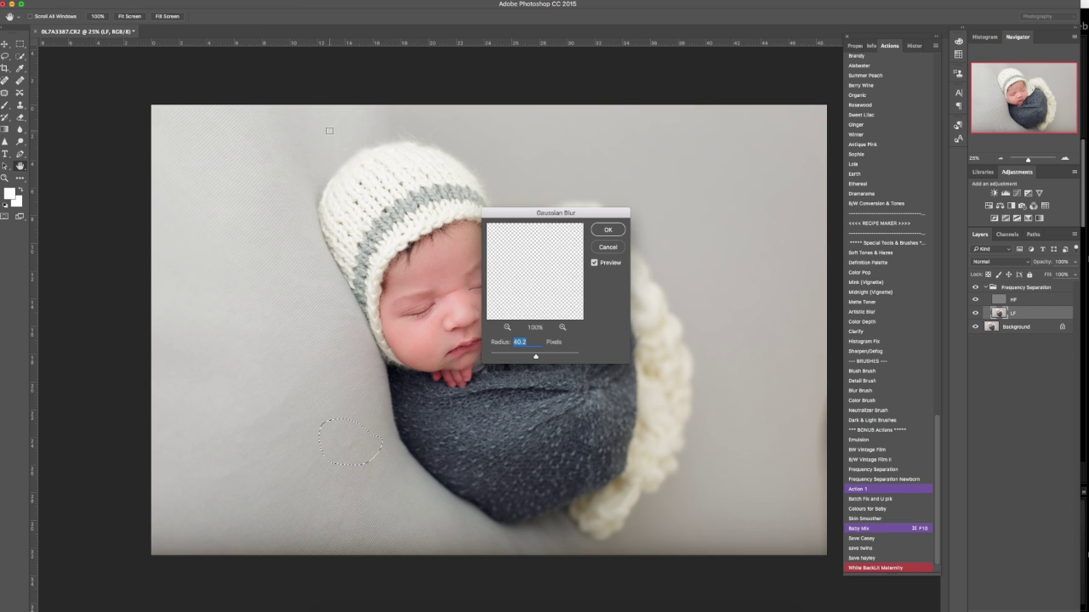
pyautogui.click(605, 229)
# Step: Lasso a rounded patch of backdrop farther out from the wrap and apply a 40.2-pixel Gaussian Blur
pyautogui.moveTo(281, 401)
pyautogui.mouseDown()
pyautogui.moveTo(259, 448)
pyautogui.moveTo(291, 446)
pyautogui.mouseUp()
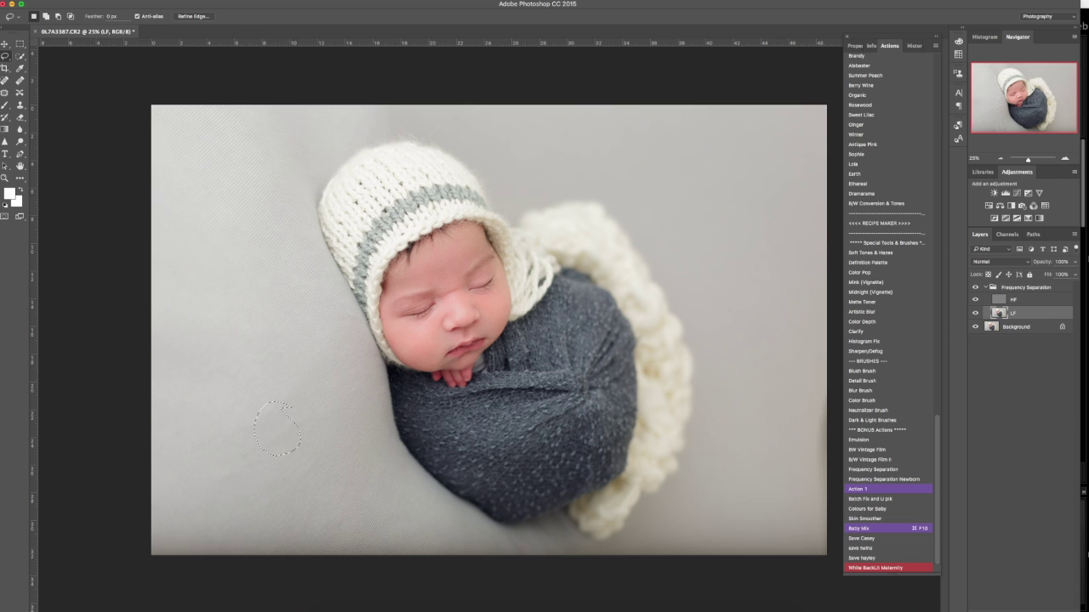
pyautogui.click(191, 0)
pyautogui.moveTo(262, 96)
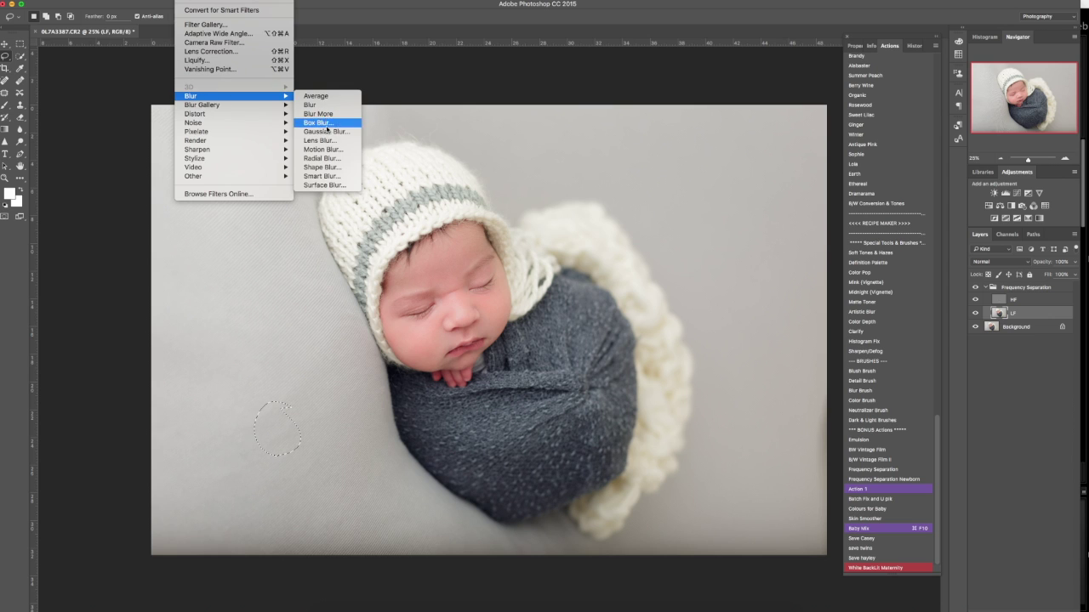
pyautogui.click(323, 132)
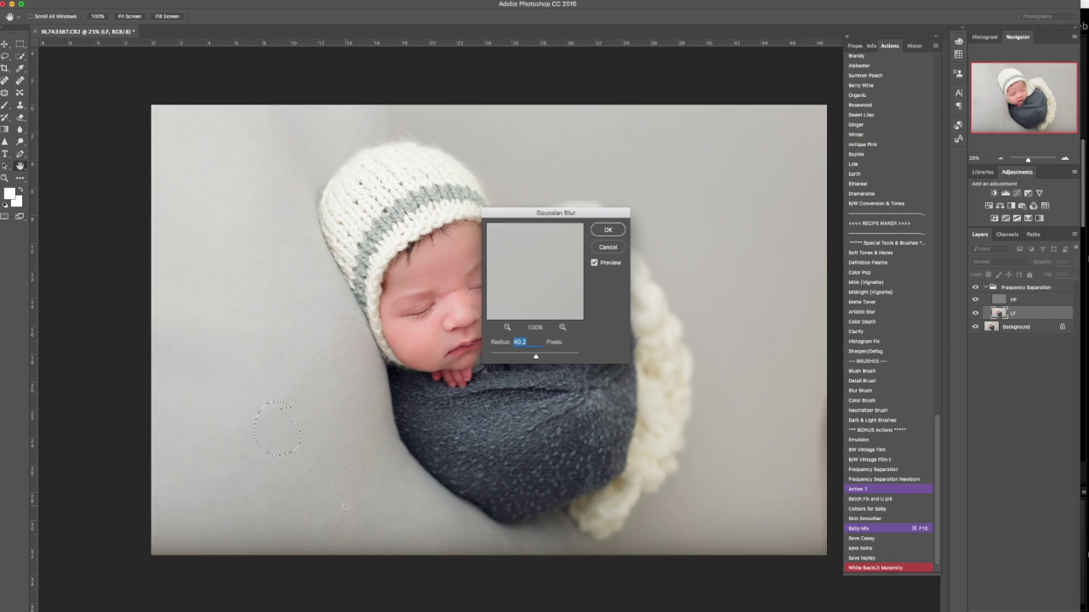
pyautogui.click(607, 230)
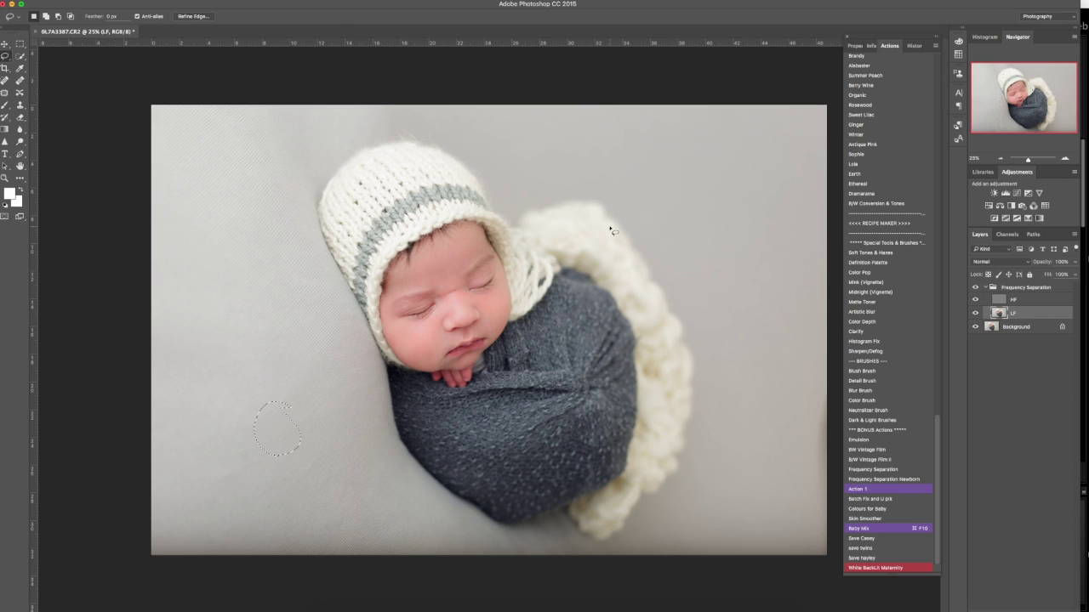
# Step: Lasso the shadowed backdrop directly beneath the wrap and smooth it with Gaussian Blur
pyautogui.moveTo(546, 524)
pyautogui.mouseDown()
pyautogui.moveTo(505, 548)
pyautogui.moveTo(559, 552)
pyautogui.moveTo(579, 536)
pyautogui.moveTo(559, 521)
pyautogui.moveTo(527, 525)
pyautogui.moveTo(508, 544)
pyautogui.mouseUp()
pyautogui.click(189, 0)
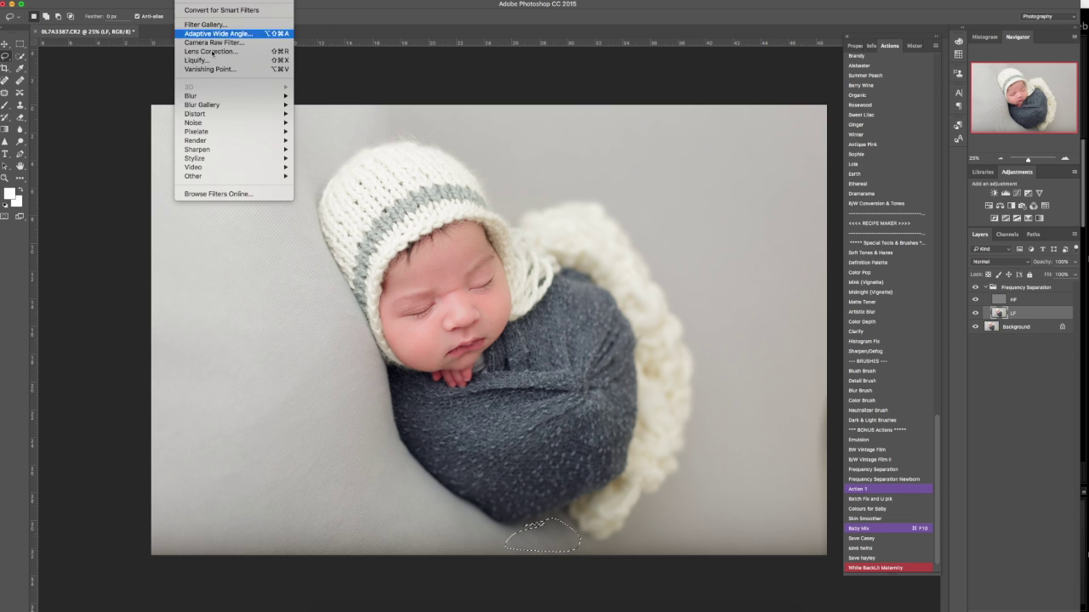
pyautogui.click(326, 133)
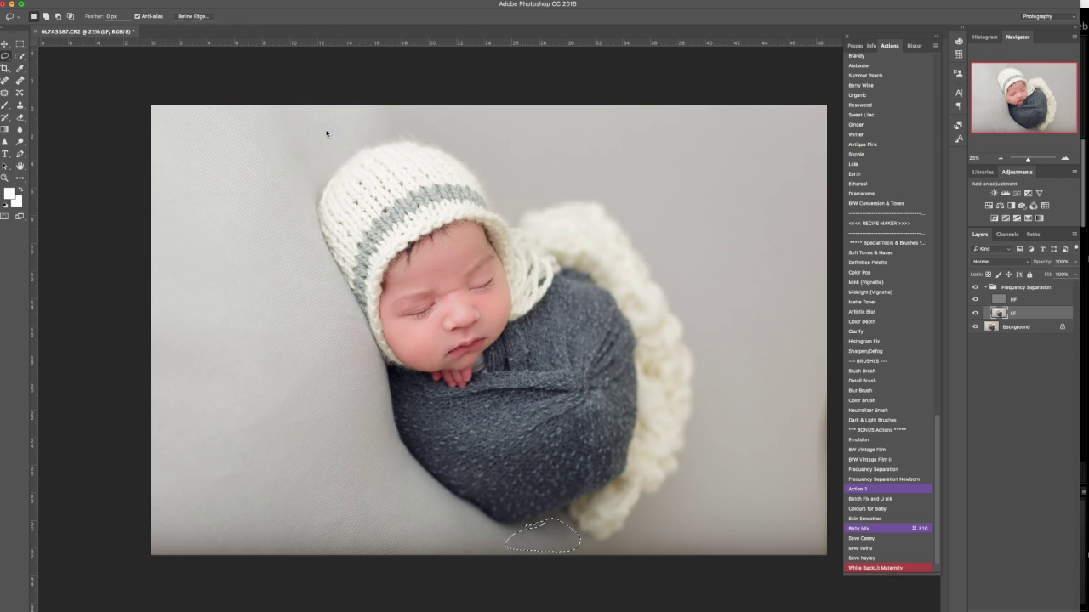
pyautogui.click(621, 235)
# Step: Lasso and blur further patches of the backdrop beside the baby, then clear the selection
pyautogui.moveTo(248, 427)
pyautogui.mouseDown()
pyautogui.moveTo(202, 454)
pyautogui.moveTo(264, 546)
pyautogui.moveTo(313, 507)
pyautogui.moveTo(280, 438)
pyautogui.moveTo(249, 426)
pyautogui.mouseUp()
pyautogui.moveTo(339, 399)
pyautogui.mouseDown()
pyautogui.moveTo(288, 390)
pyautogui.moveTo(313, 493)
pyautogui.moveTo(336, 515)
pyautogui.moveTo(338, 438)
pyautogui.mouseUp()
pyautogui.click(186, 1)
pyautogui.click(193, 1)
pyautogui.press('super+d')
# Step: Reselect the shadowed backdrop under the wrap, blur it on the LF layer, and compare the Frequency Separation group's effect
pyautogui.moveTo(566, 520)
pyautogui.mouseDown()
pyautogui.moveTo(498, 547)
pyautogui.moveTo(568, 548)
pyautogui.moveTo(573, 528)
pyautogui.moveTo(563, 542)
pyautogui.mouseUp()
pyautogui.click(190, 0)
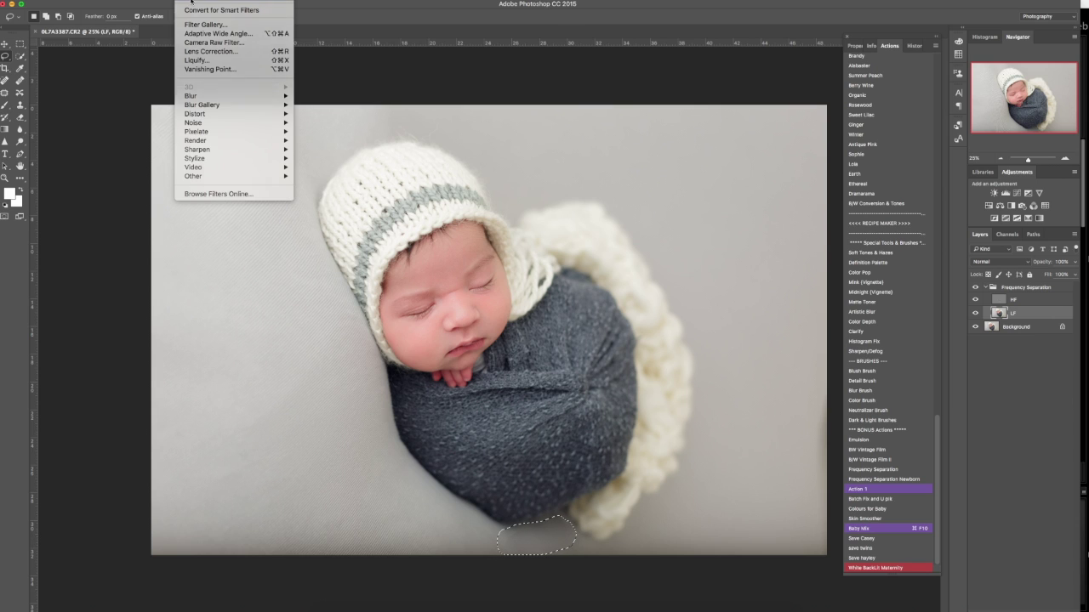
pyautogui.click(191, 1)
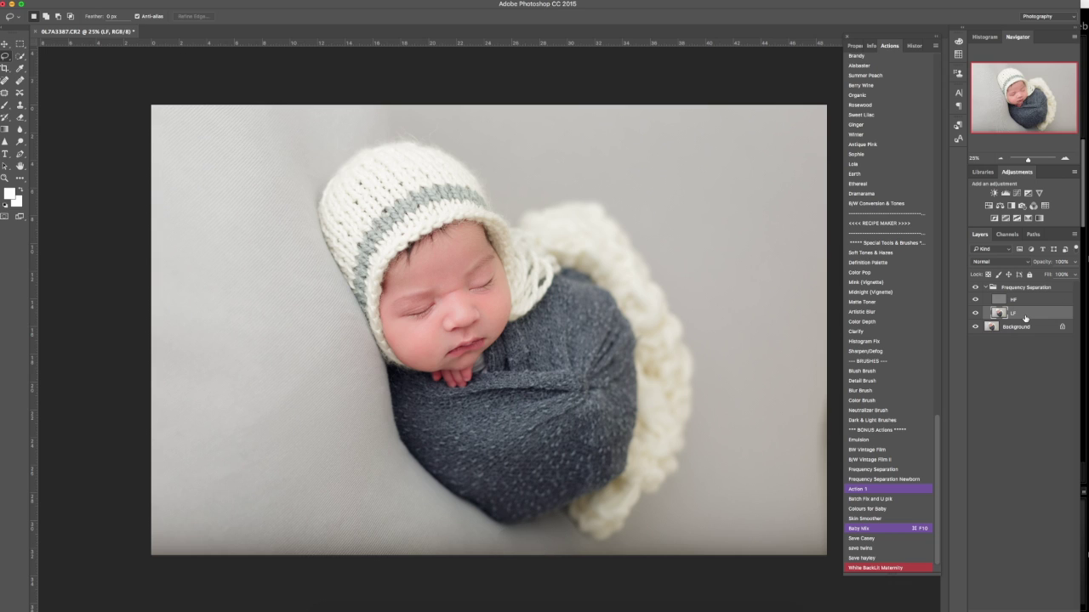
pyautogui.click(976, 288)
# Step: Lasso the strip of backdrop along the wrap's lower edge, smooth it with Gaussian Blur, and compare the group's before and after
pyautogui.moveTo(525, 531)
pyautogui.mouseDown()
pyautogui.moveTo(488, 539)
pyautogui.moveTo(501, 547)
pyautogui.moveTo(525, 529)
pyautogui.mouseUp()
pyautogui.moveTo(496, 522)
pyautogui.mouseDown()
pyautogui.moveTo(459, 535)
pyautogui.moveTo(536, 541)
pyautogui.moveTo(523, 518)
pyautogui.moveTo(469, 518)
pyautogui.moveTo(460, 530)
pyautogui.mouseUp()
pyautogui.click(158, 1)
pyautogui.moveTo(189, 2)
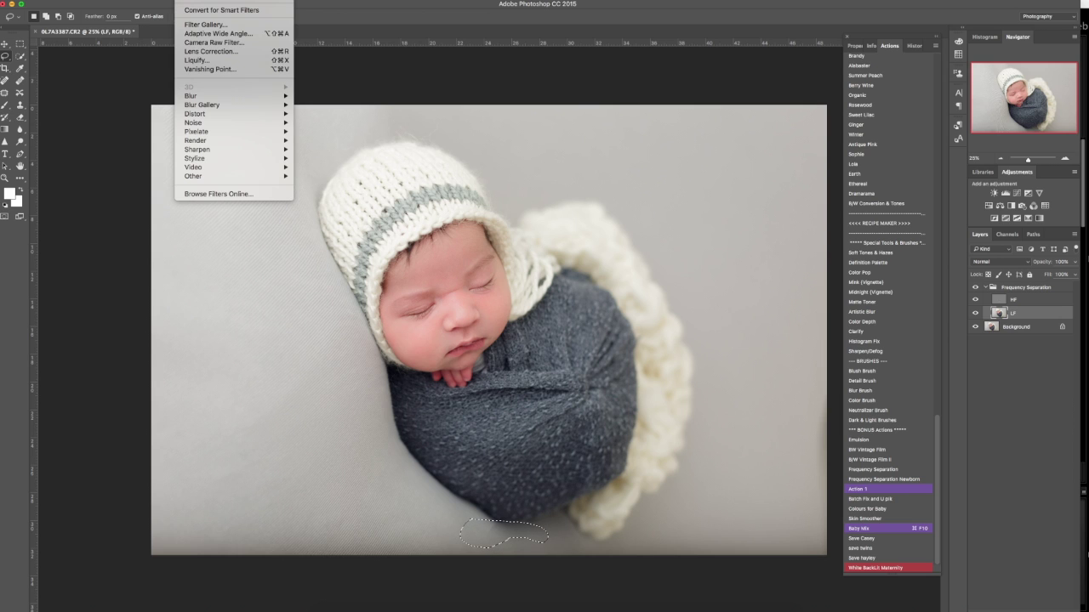
pyautogui.moveTo(208, 97)
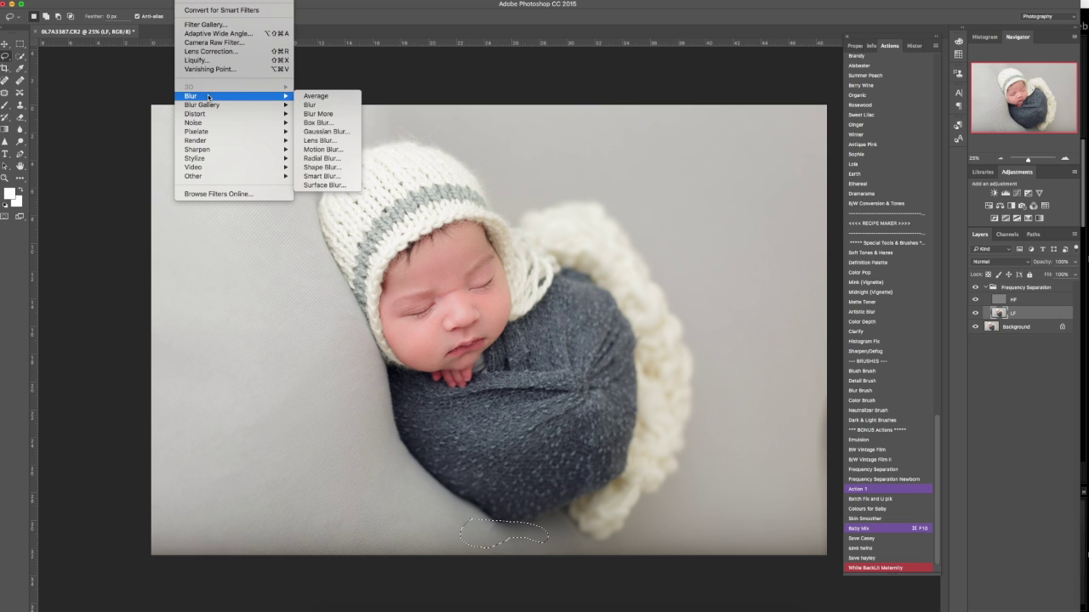
pyautogui.click(323, 132)
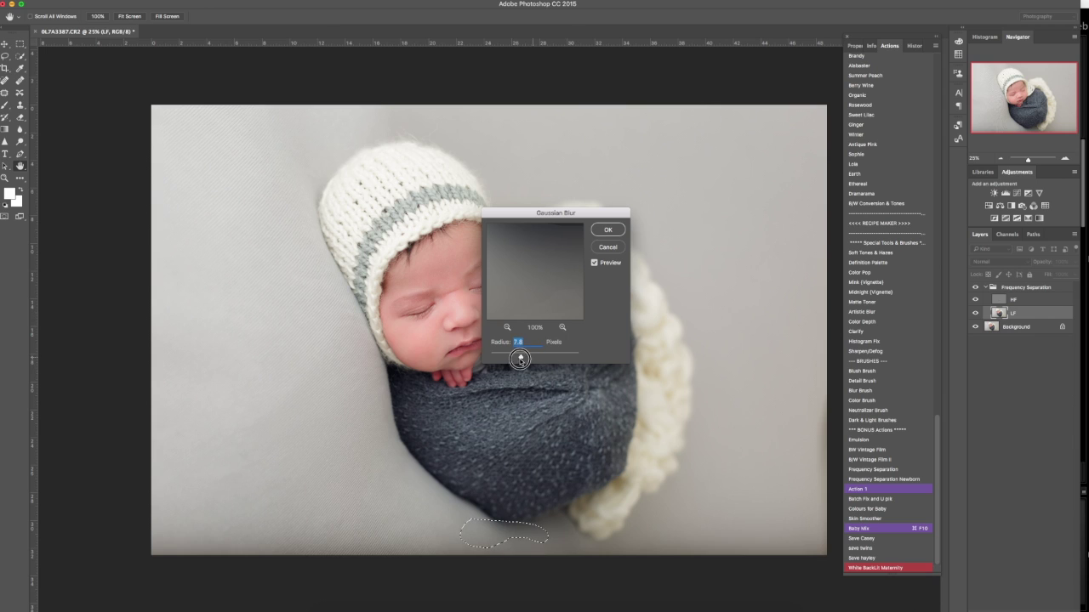
pyautogui.moveTo(519, 356); pyautogui.dragTo(530, 356)
pyautogui.click(608, 230)
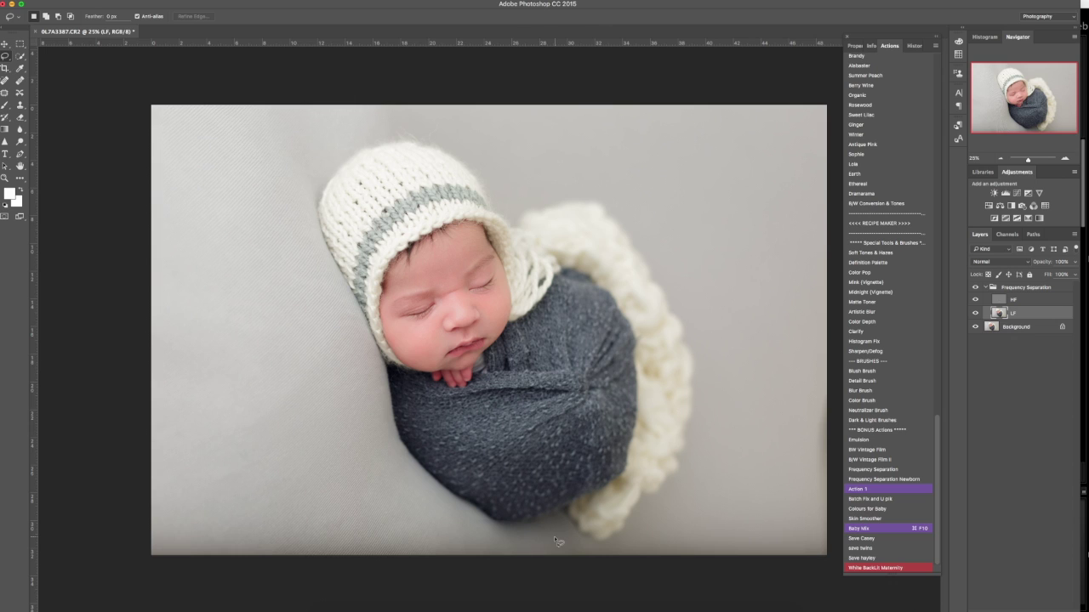
pyautogui.click(973, 288)
pyautogui.click(972, 288)
# Step: Add a layer mask to the LF layer and activate the Brush tool with black as the foreground color
pyautogui.click(1030, 290)
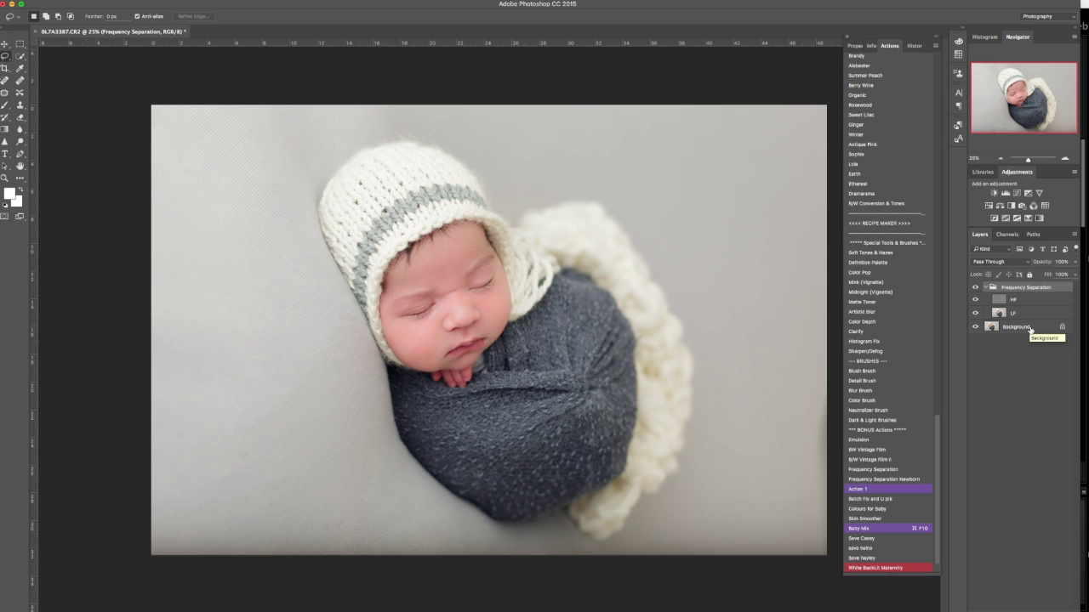
pyautogui.click(1030, 315)
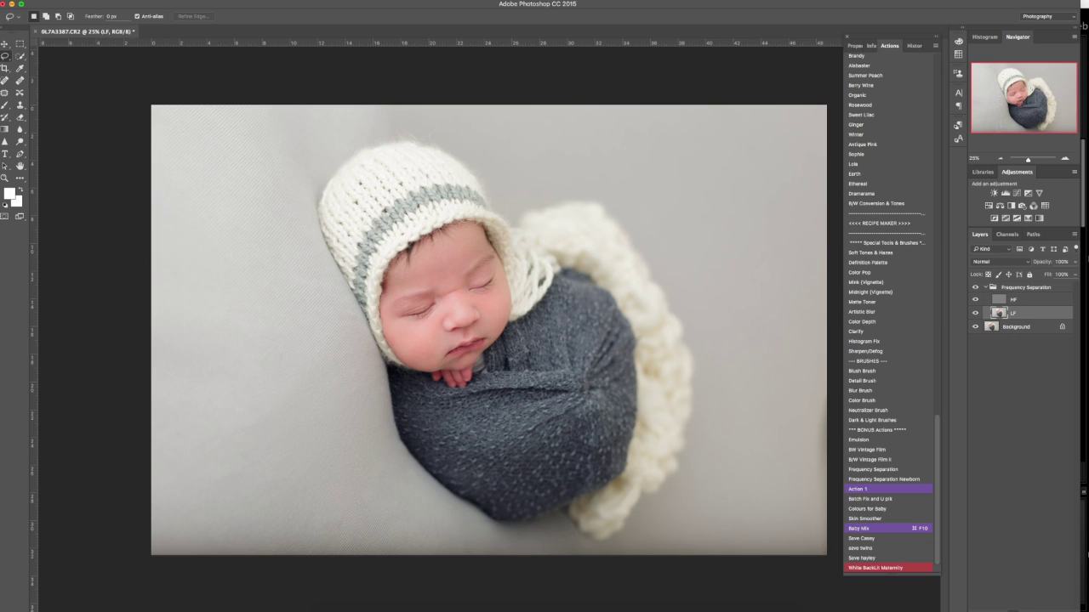
pyautogui.click(1011, 609)
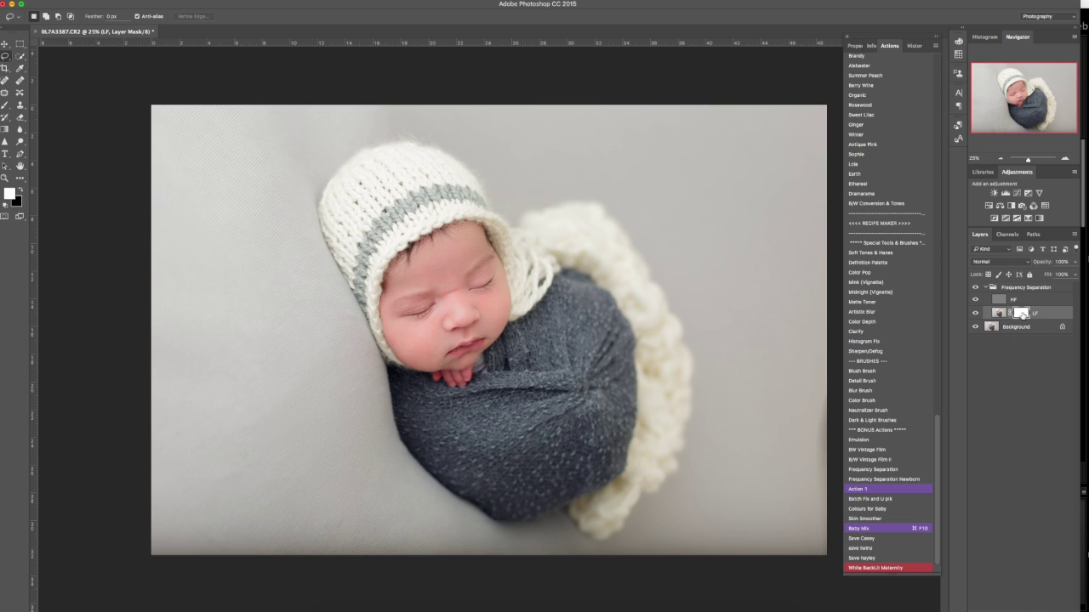
pyautogui.press('x')
pyautogui.press('b')
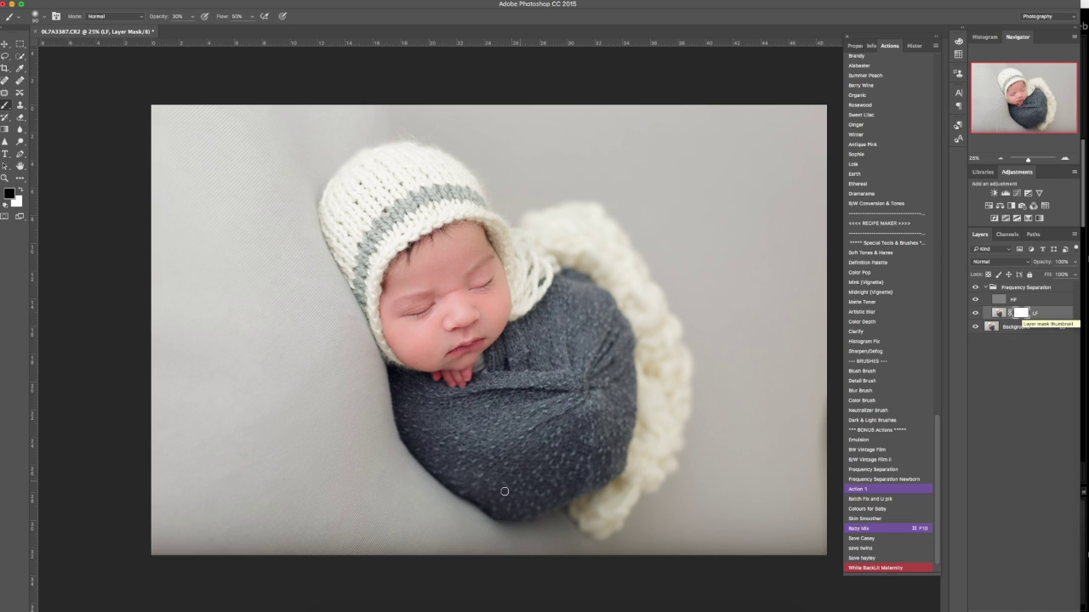
# Step: Enlarge the brush, set its opacity to 100%, and refine the LF layer mask along the wrap's lower edge
pyautogui.press(']')
pyautogui.press(']')
pyautogui.press(']')
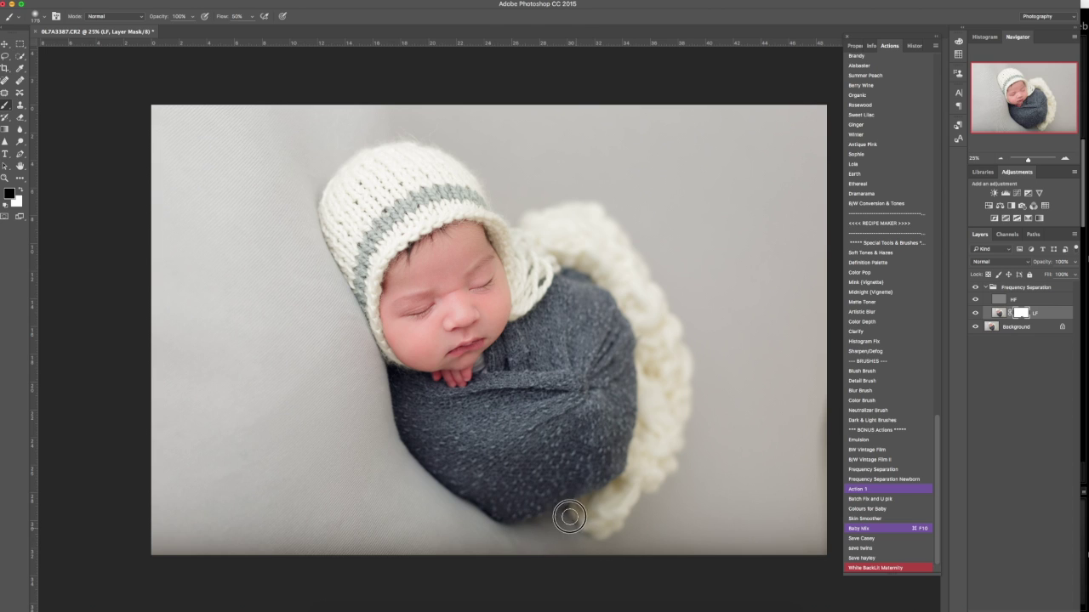
pyautogui.press('x')
pyautogui.press('x')
# Step: Compare the Frequency Separation group's before and after, and merge all layers into the background
pyautogui.click(1025, 289)
pyautogui.click(976, 288)
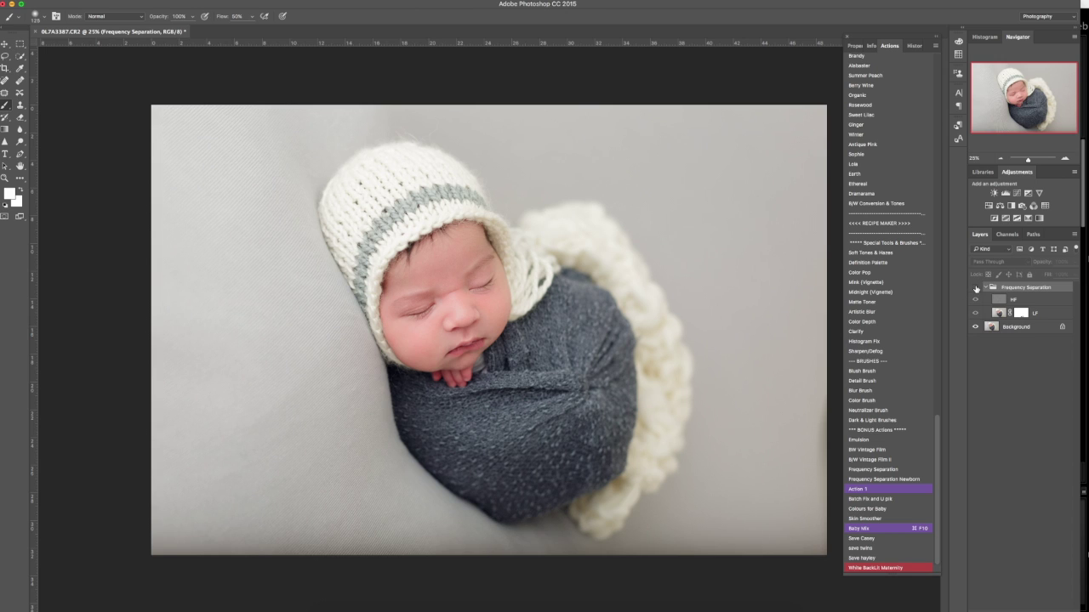
pyautogui.click(975, 288)
pyautogui.press('super+shift+e')
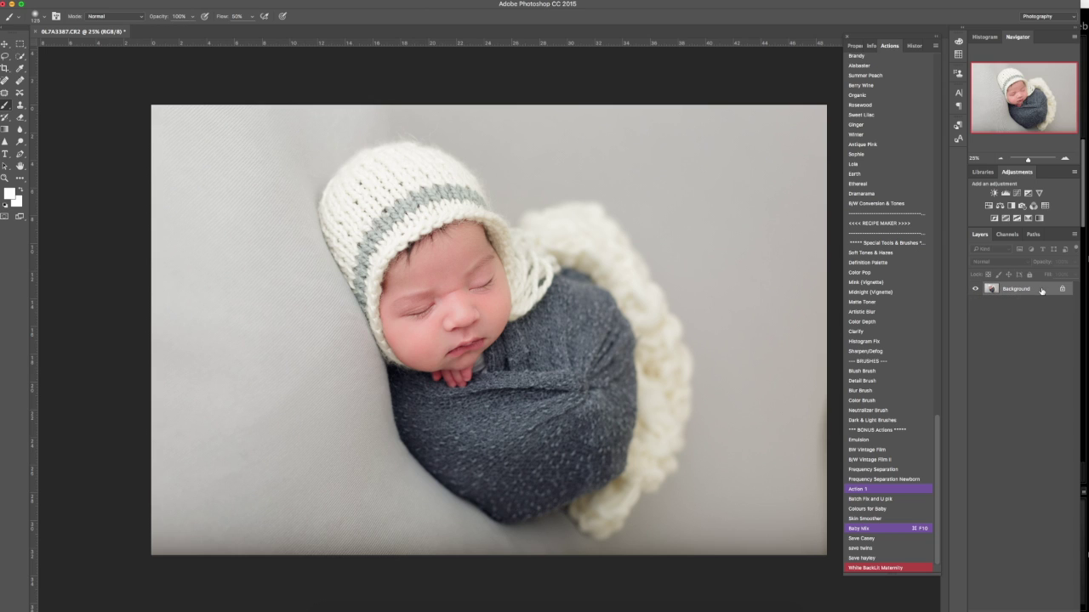
# Step: Duplicate the background layer, set the brush to Color mode, and sample the wrap's blue-gray as the foreground color
pyautogui.hotkey('ctrl', 'j')
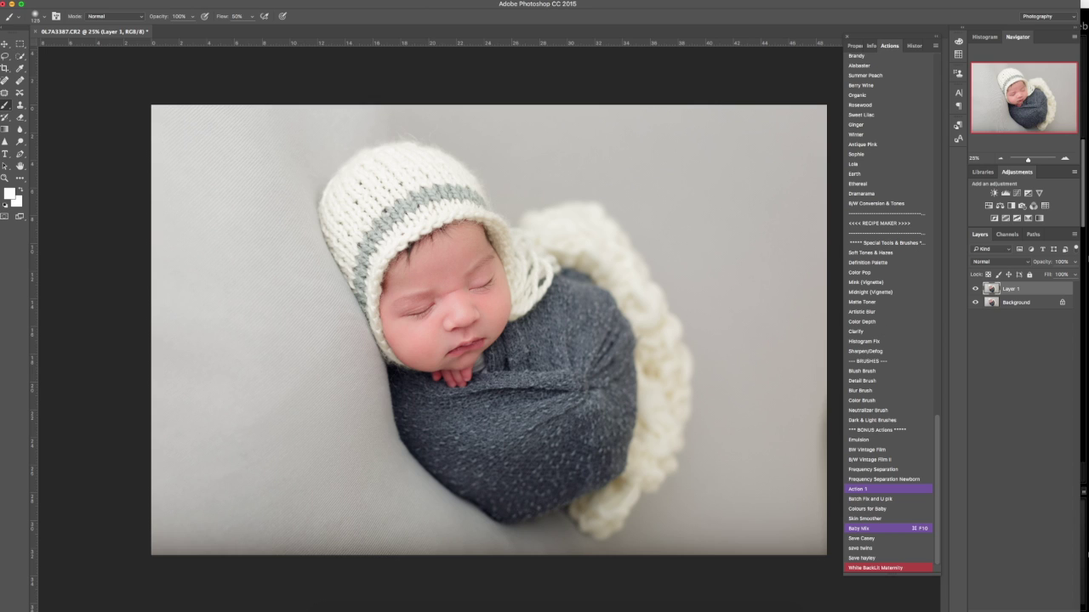
pyautogui.click(97, 18)
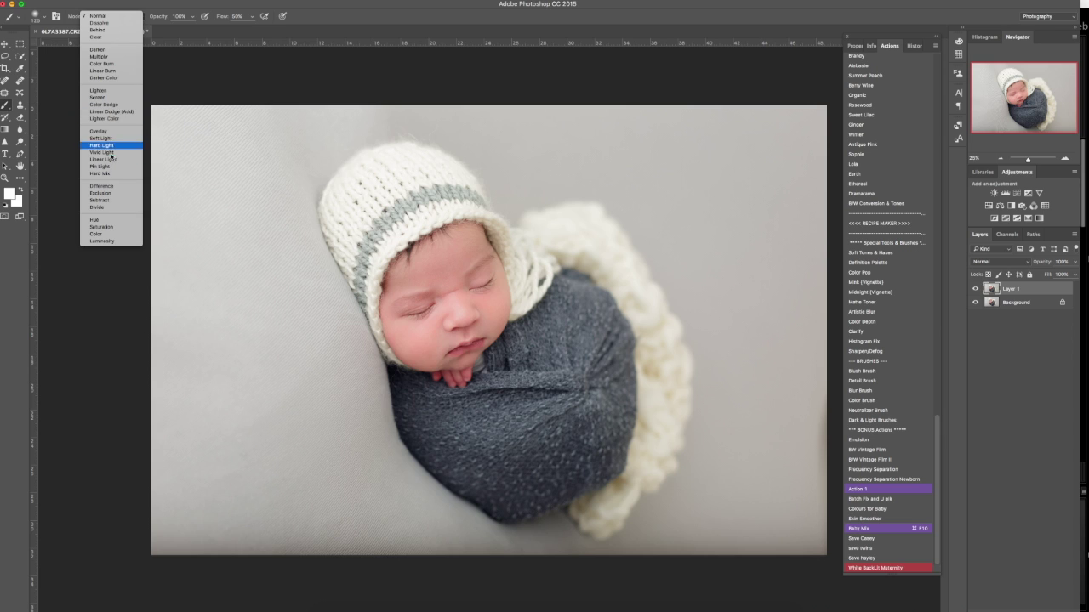
pyautogui.click(101, 234)
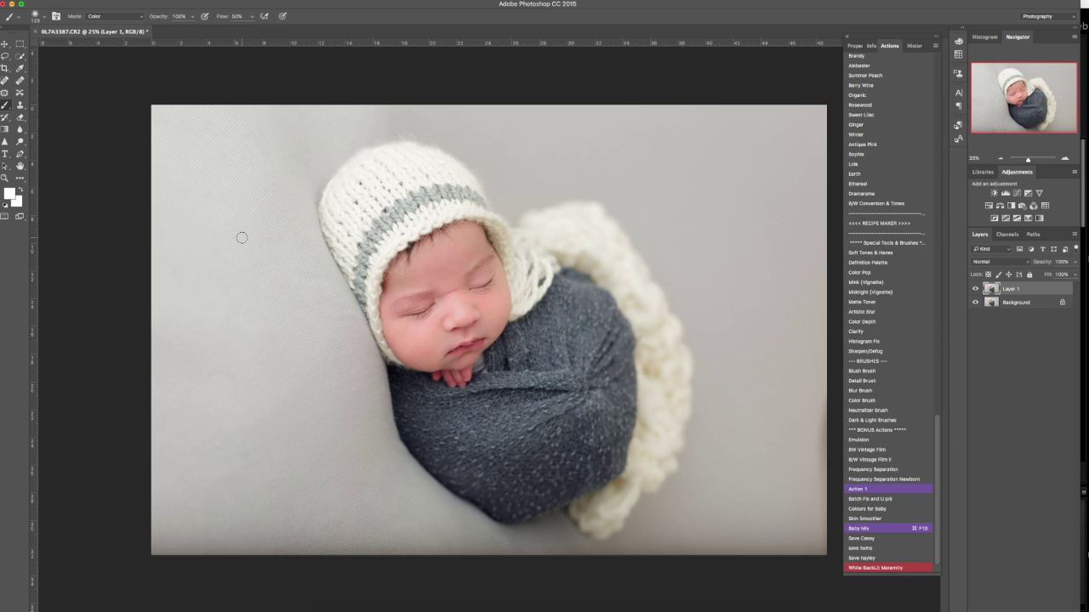
pyautogui.click(22, 68)
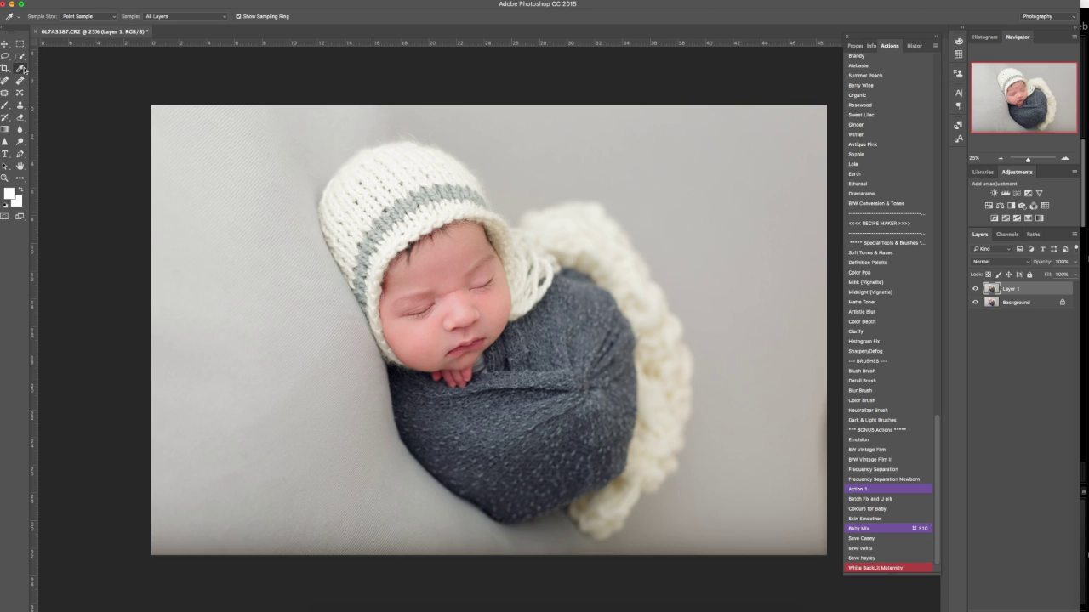
pyautogui.click(559, 341)
pyautogui.press('b')
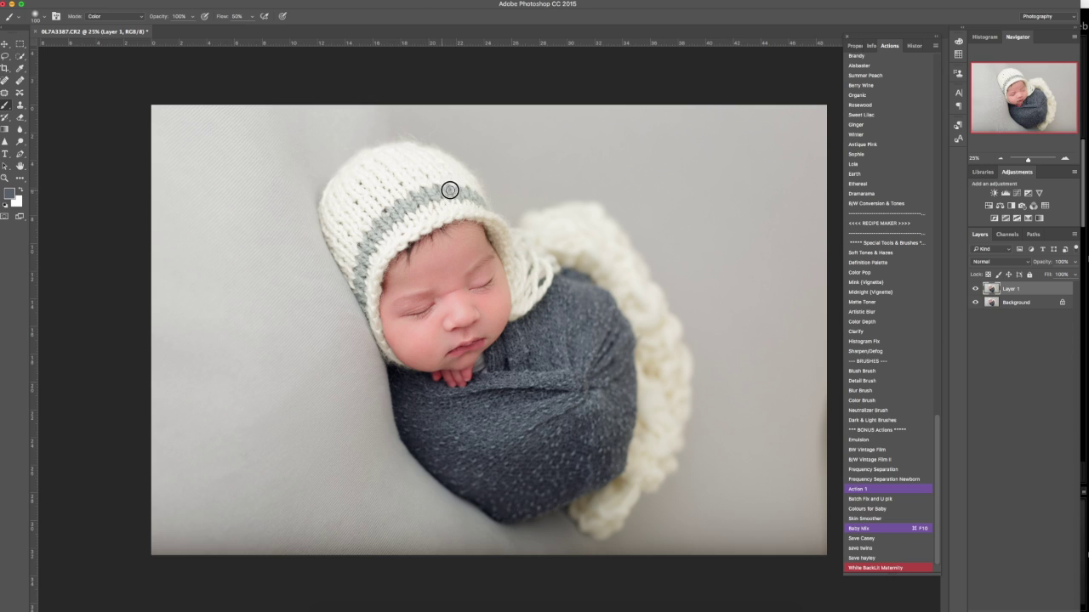
# Step: Paint the wrap's blue-gray over the bonnet's stripe on Layer 1, reducing the brush size for the narrow parts
pyautogui.moveTo(461, 198)
pyautogui.mouseDown()
pyautogui.moveTo(426, 189)
pyautogui.moveTo(424, 203)
pyautogui.moveTo(397, 204)
pyautogui.moveTo(412, 207)
pyautogui.moveTo(401, 217)
pyautogui.moveTo(385, 213)
pyautogui.moveTo(386, 225)
pyautogui.moveTo(376, 230)
pyautogui.mouseUp()
pyautogui.press('[')
pyautogui.press('[')
pyautogui.press('[')
pyautogui.press('super+equal')
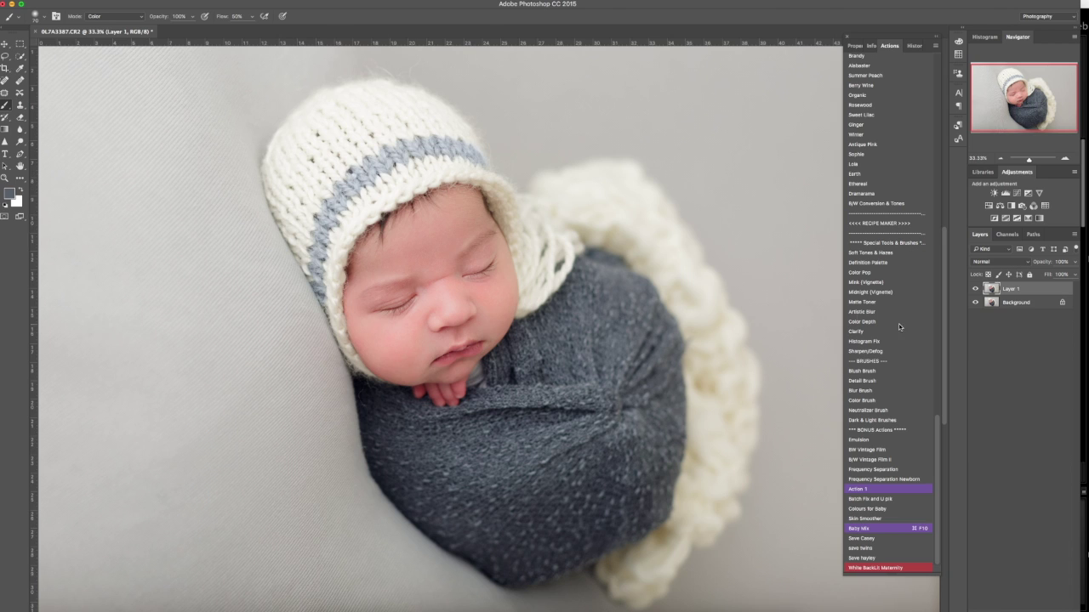
# Step: Compare the bonnet stripe with and without Layer 1, and undo a trial merge into the background
pyautogui.click(975, 289)
pyautogui.click(975, 289)
pyautogui.click(975, 289)
pyautogui.click(975, 289)
pyautogui.press('e')
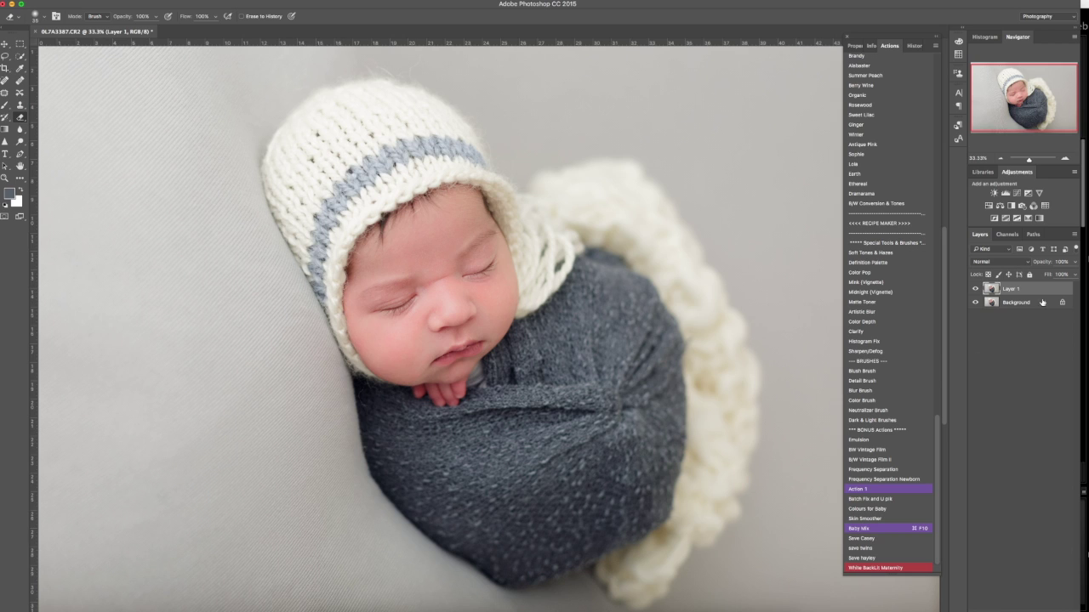
pyautogui.click(975, 288)
pyautogui.click(976, 289)
pyautogui.press('super+minus')
pyautogui.press('super+minus')
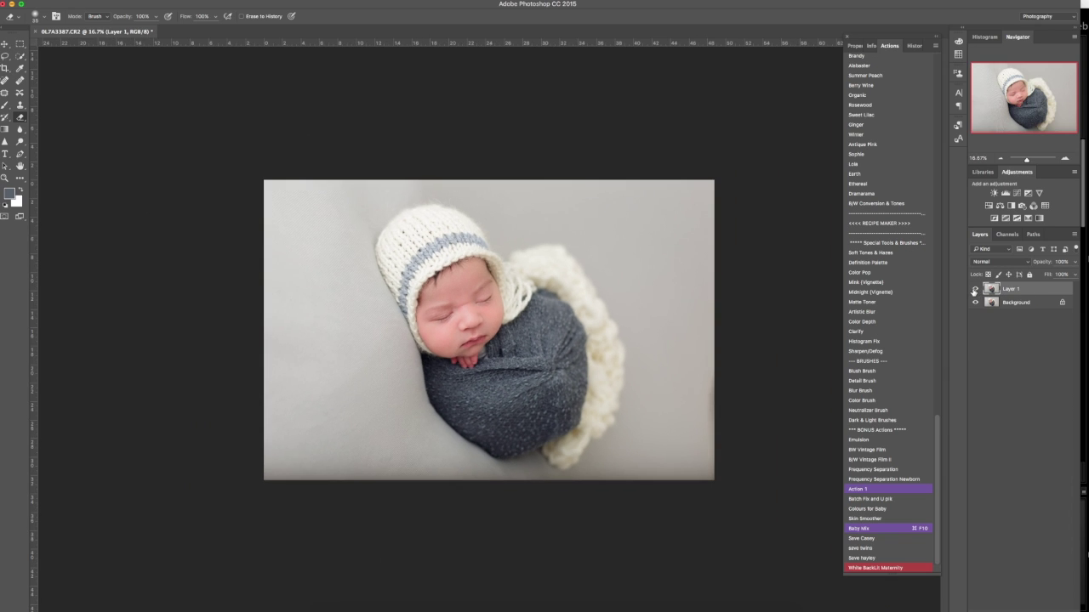
pyautogui.press('super+plus')
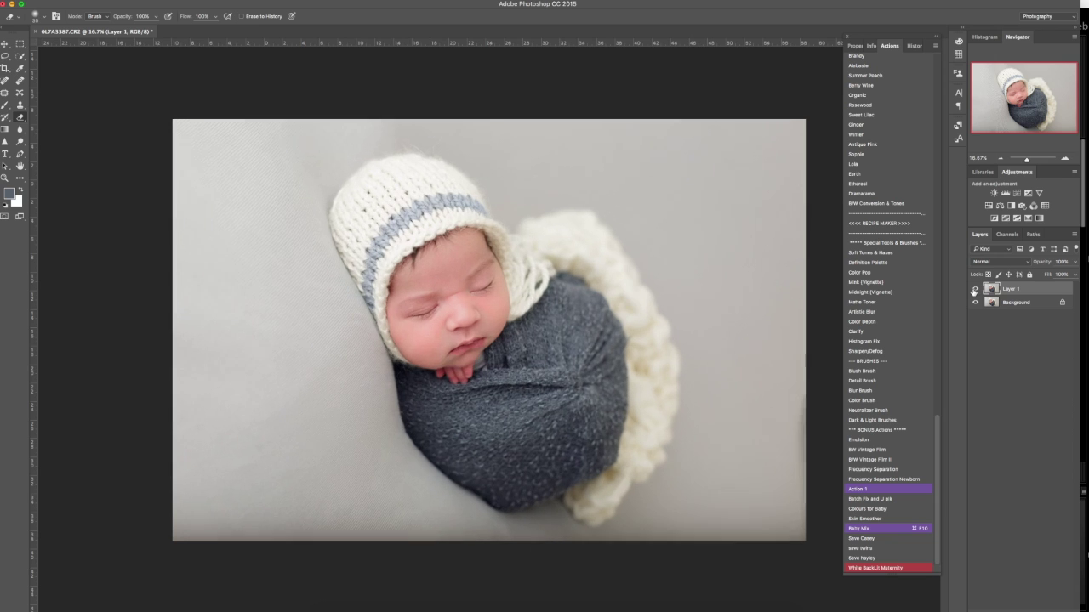
pyautogui.press('super+e')
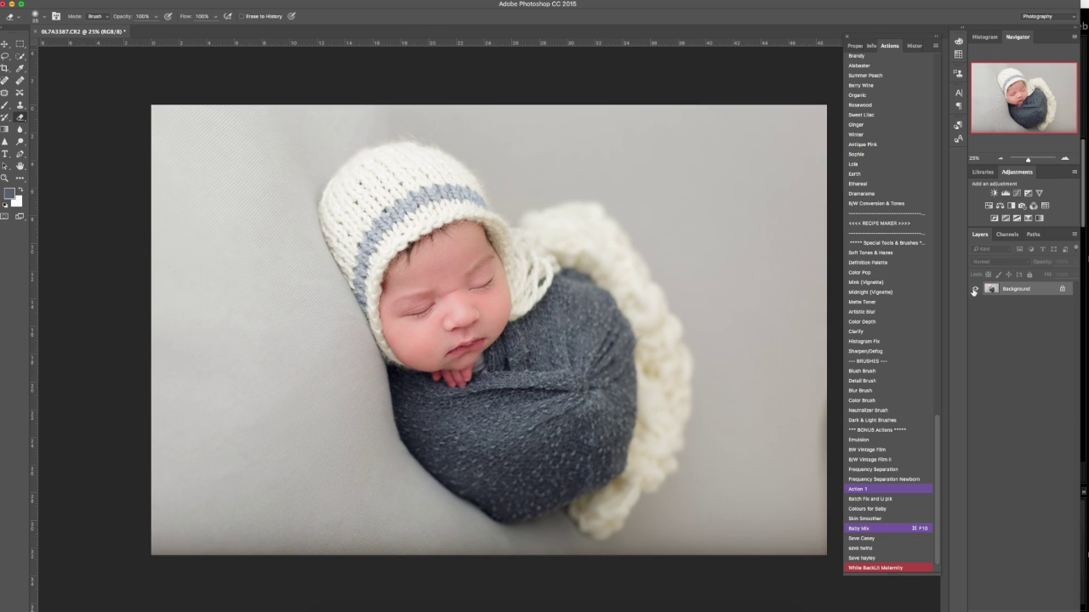
pyautogui.press('super+z')
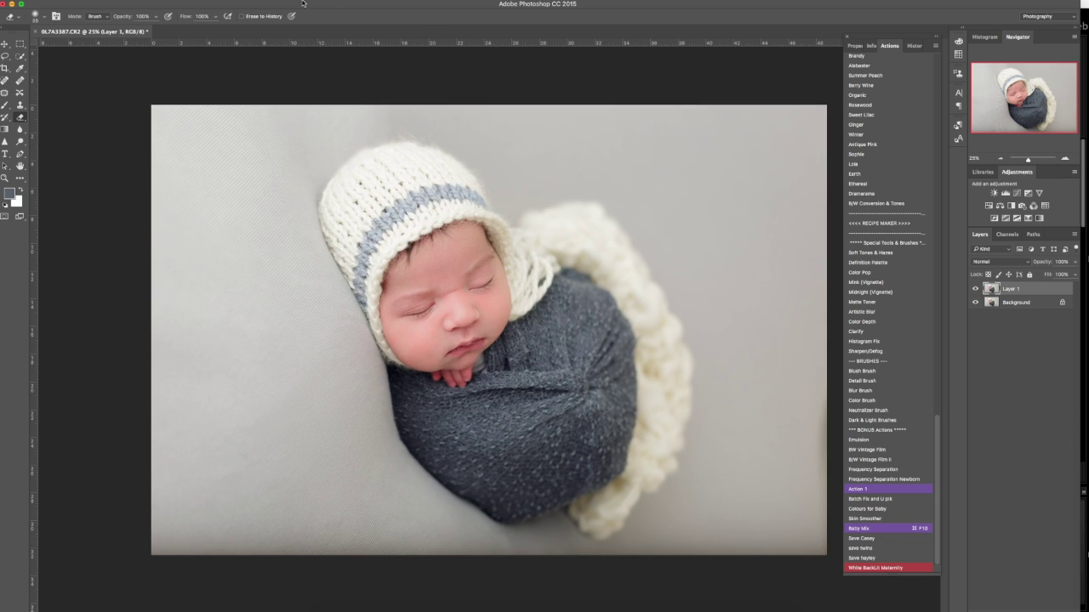
# Step: Open Layer 1 in Liquify and nudge the bulge at the wrap's lower tip inward, using a smaller brush for detail
pyautogui.click(224, 1)
pyautogui.moveTo(187, 1)
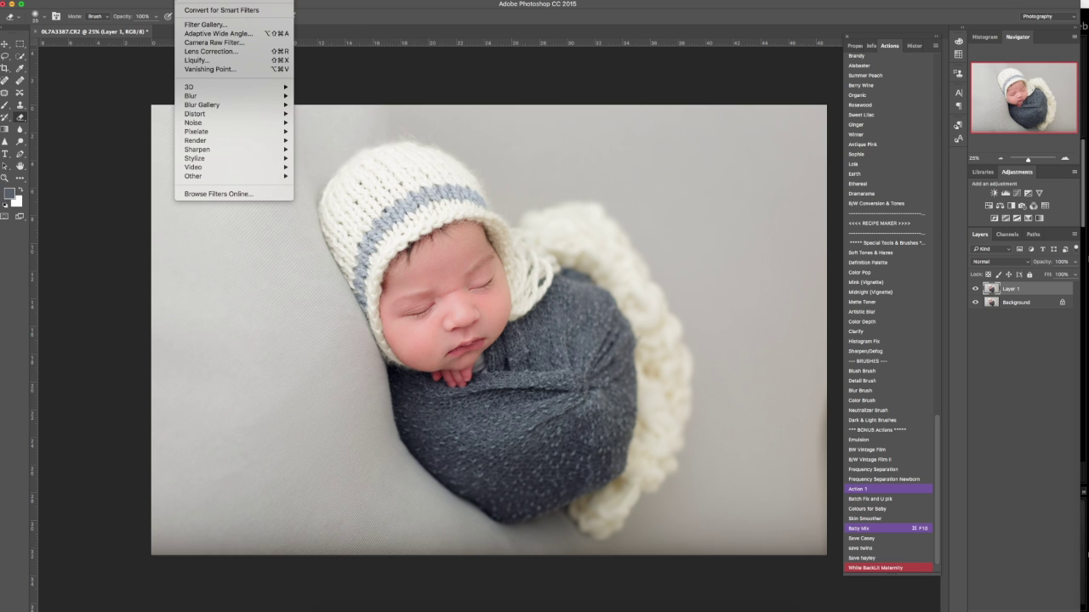
pyautogui.click(202, 60)
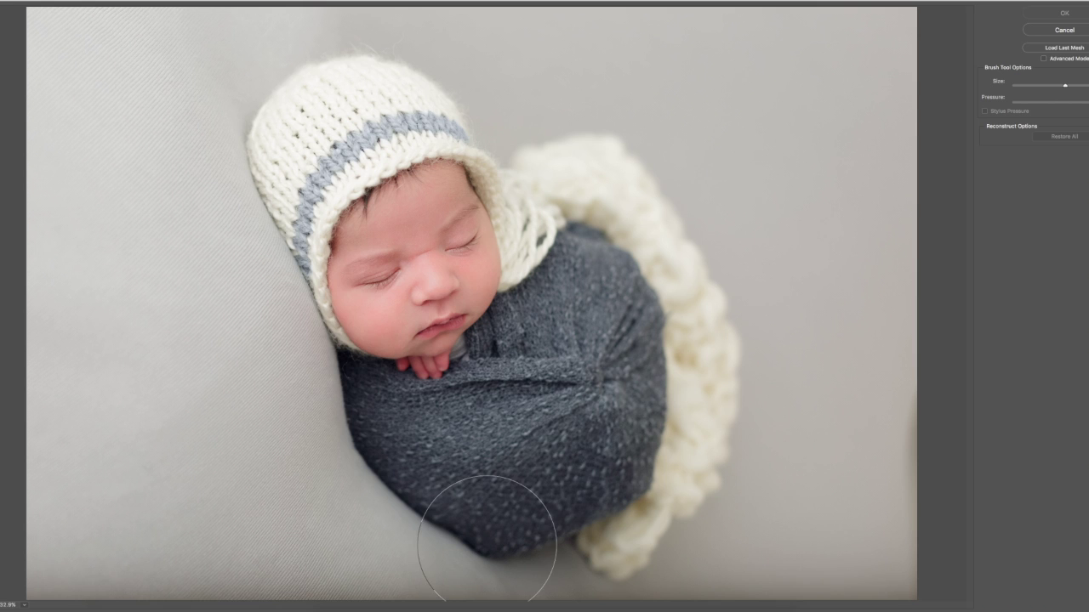
pyautogui.moveTo(473, 553); pyautogui.dragTo(478, 539)
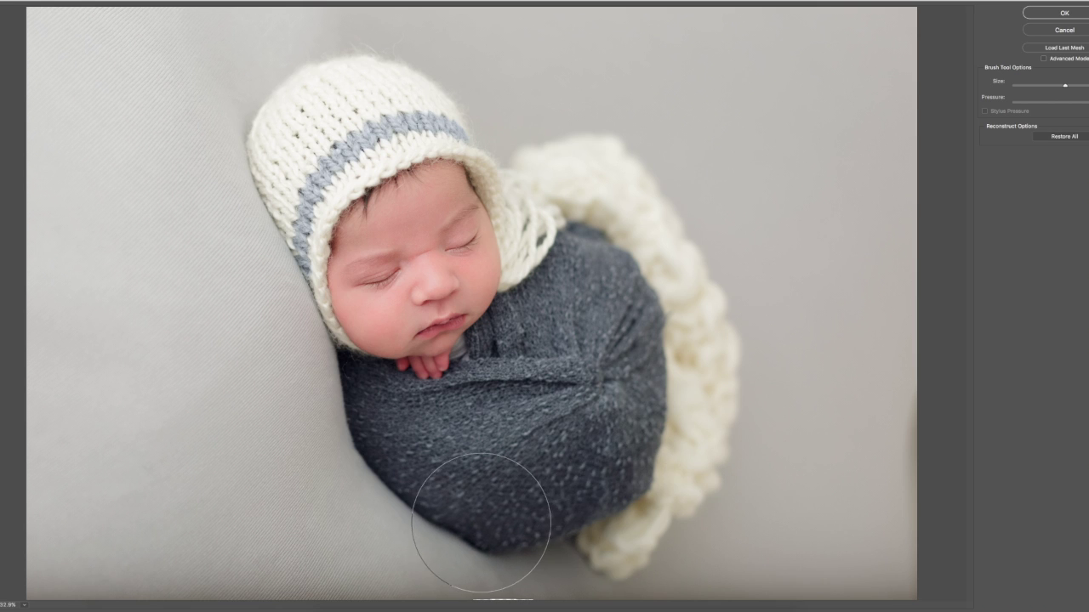
pyautogui.press('[')
pyautogui.press('[')
pyautogui.press('[')
pyautogui.press('[')
pyautogui.press('[')
pyautogui.press('[')
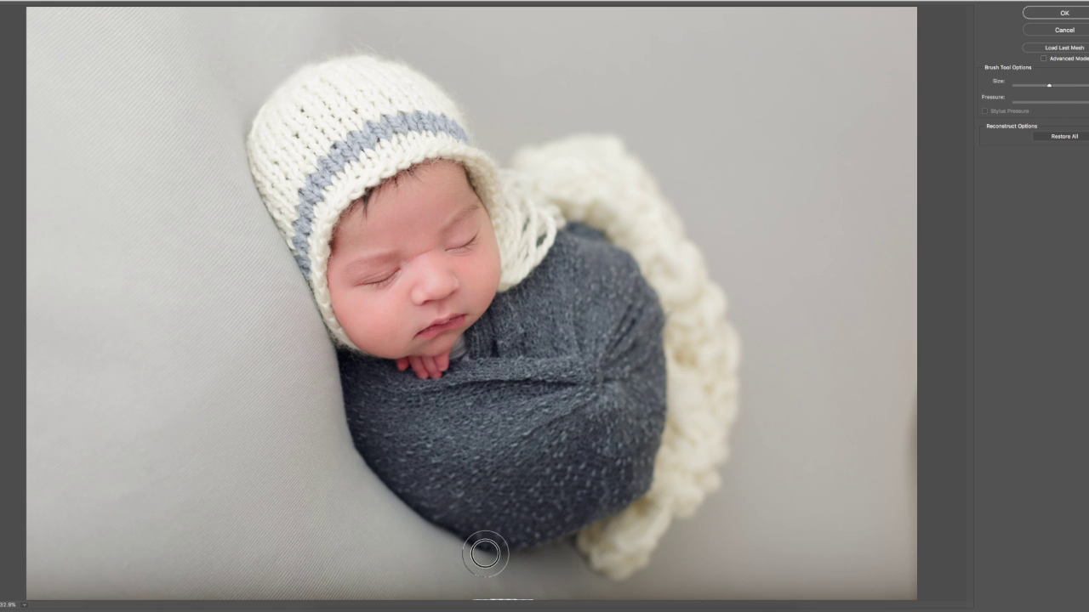
pyautogui.moveTo(507, 560); pyautogui.dragTo(496, 556)
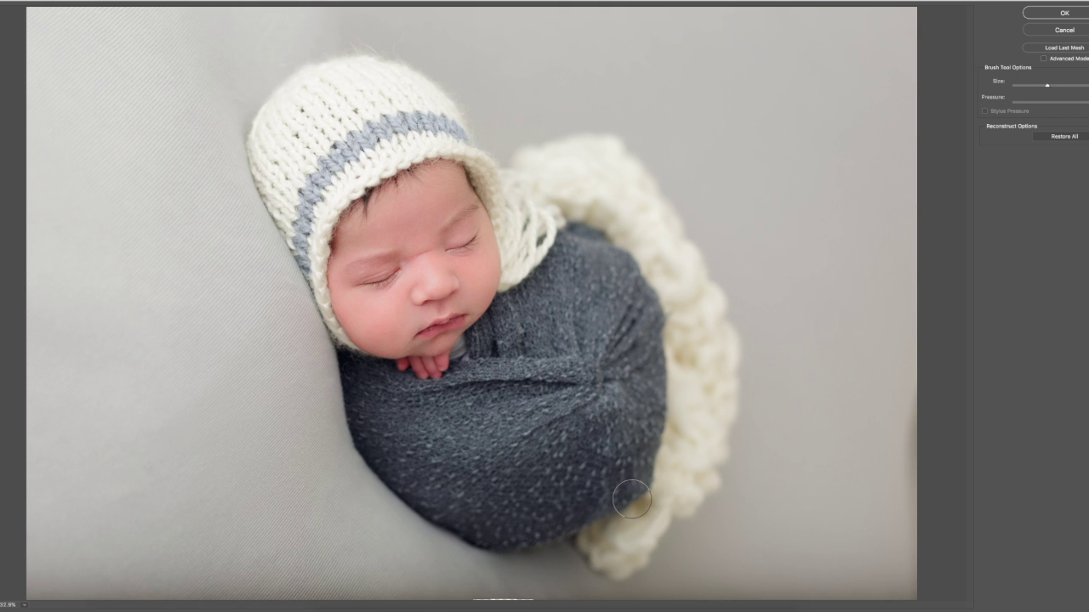
# Step: Reshape the wrap's lower curve where it meets the knit blanket, adjusting the Liquify brush size to fit
pyautogui.press(']')
pyautogui.press(']')
pyautogui.press(']')
pyautogui.press(']')
pyautogui.press(']')
pyautogui.press(']')
pyautogui.press(']')
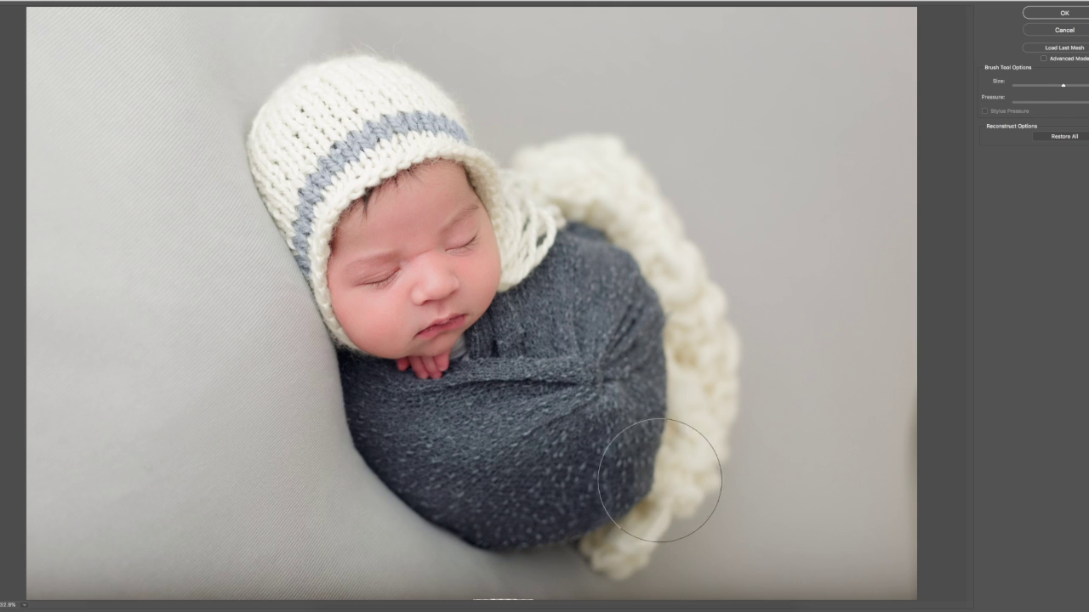
pyautogui.press('[')
pyautogui.press('[')
pyautogui.press('[')
pyautogui.press('[')
pyautogui.press('[')
pyautogui.press('[')
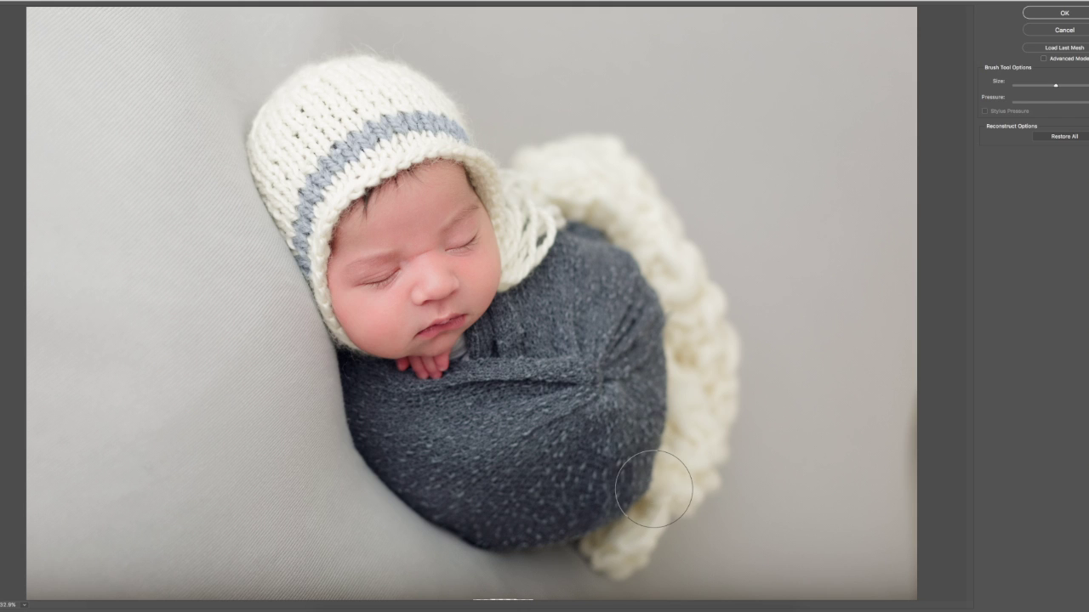
pyautogui.press(']')
pyautogui.press(']')
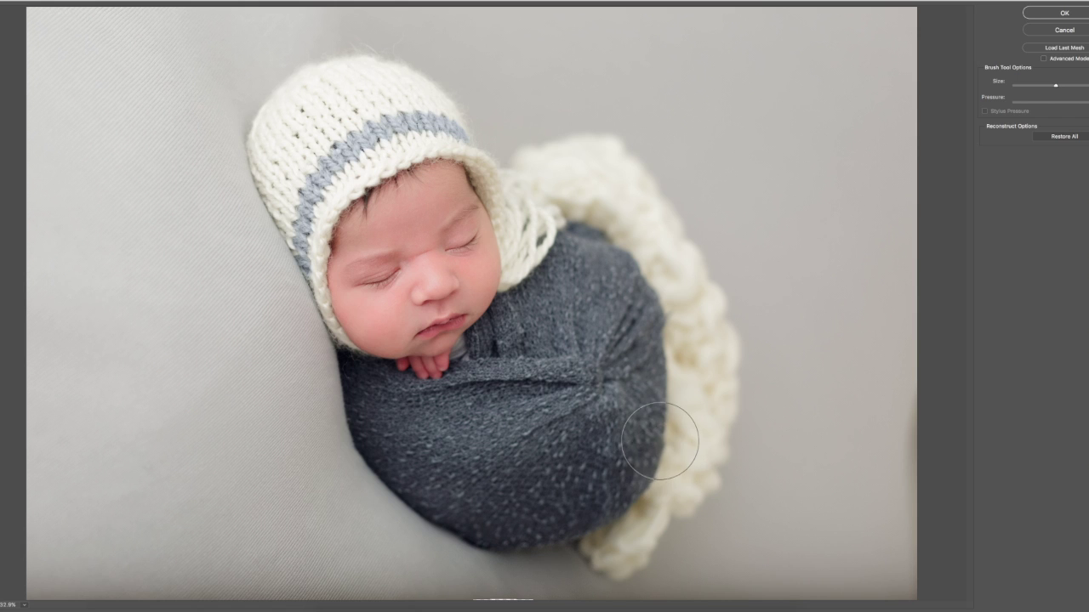
# Step: Push the wrap's outer edge along the knit blanket outward into a rounder curve, varying the Liquify brush size
pyautogui.press(']')
pyautogui.press(']')
pyautogui.press(']')
pyautogui.moveTo(652, 402)
pyautogui.mouseDown()
pyautogui.moveTo(672, 340)
pyautogui.moveTo(665, 306)
pyautogui.moveTo(652, 305)
pyautogui.mouseUp()
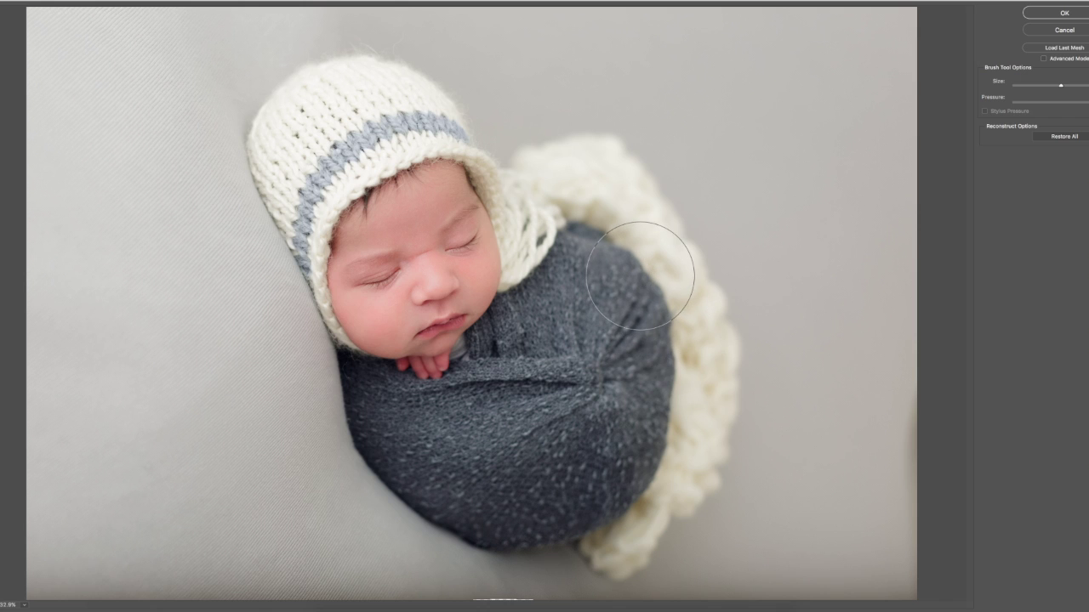
pyautogui.press('[')
pyautogui.press('[')
pyautogui.press('[')
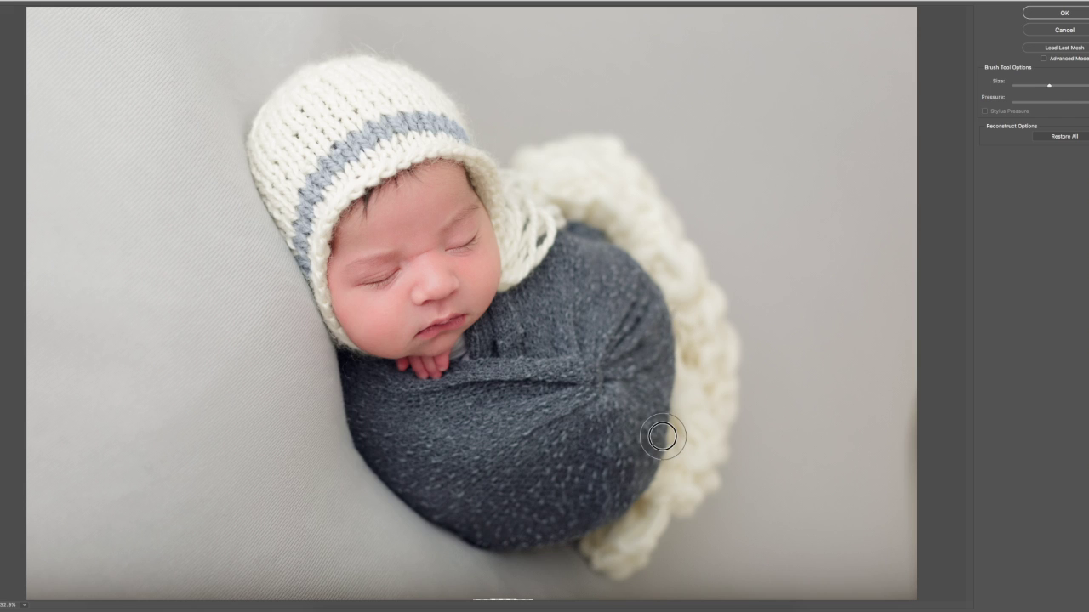
pyautogui.press(']')
pyautogui.press(']')
pyautogui.press(']')
pyautogui.press(']')
pyautogui.press(']')
pyautogui.moveTo(671, 377); pyautogui.dragTo(678, 361)
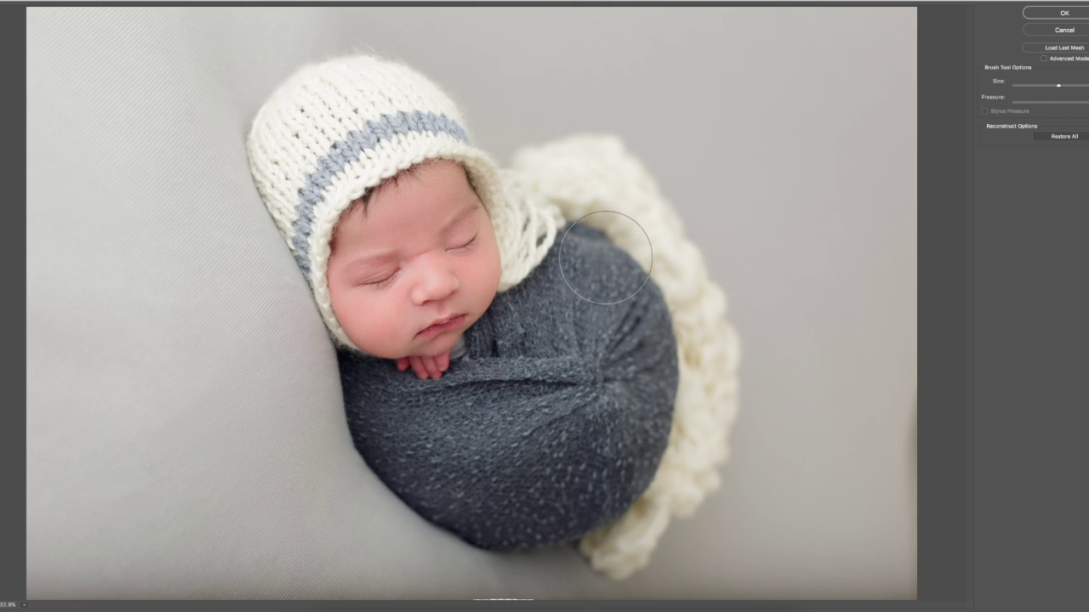
# Step: Smooth the wrap's upper curve near the bonnet with a resized Liquify brush and apply the filter
pyautogui.press('[')
pyautogui.press('[')
pyautogui.press('[')
pyautogui.press('[')
pyautogui.press('[')
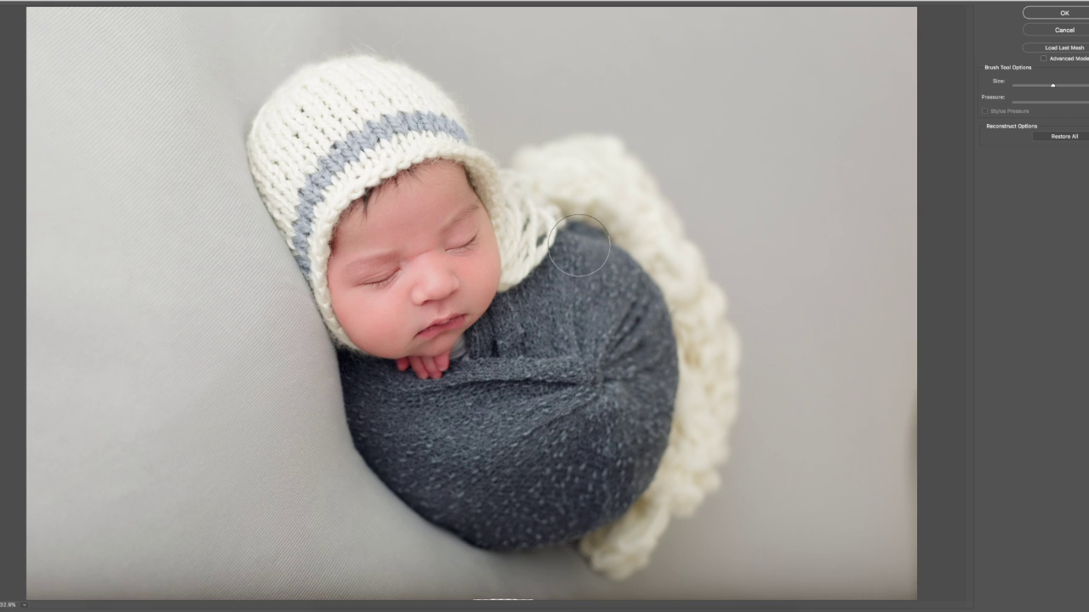
pyautogui.press(']')
pyautogui.press(']')
pyautogui.press(']')
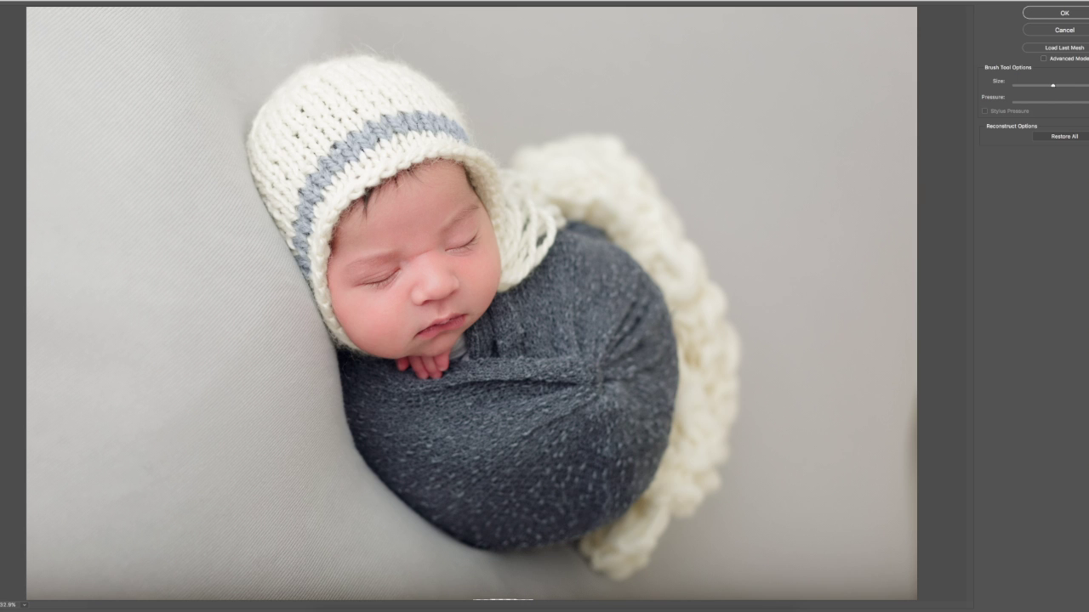
pyautogui.click(1076, 14)
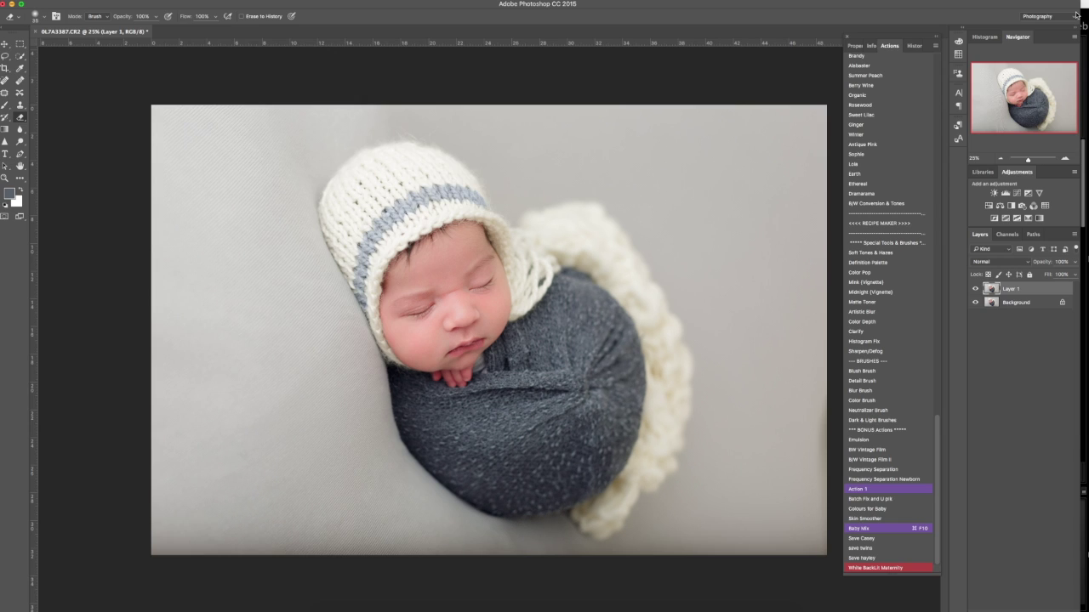
# Step: Compare the reshaped wrap with the original by toggling Layer 1's visibility
pyautogui.click(976, 290)
pyautogui.click(976, 290)
pyautogui.click(975, 289)
pyautogui.click(976, 290)
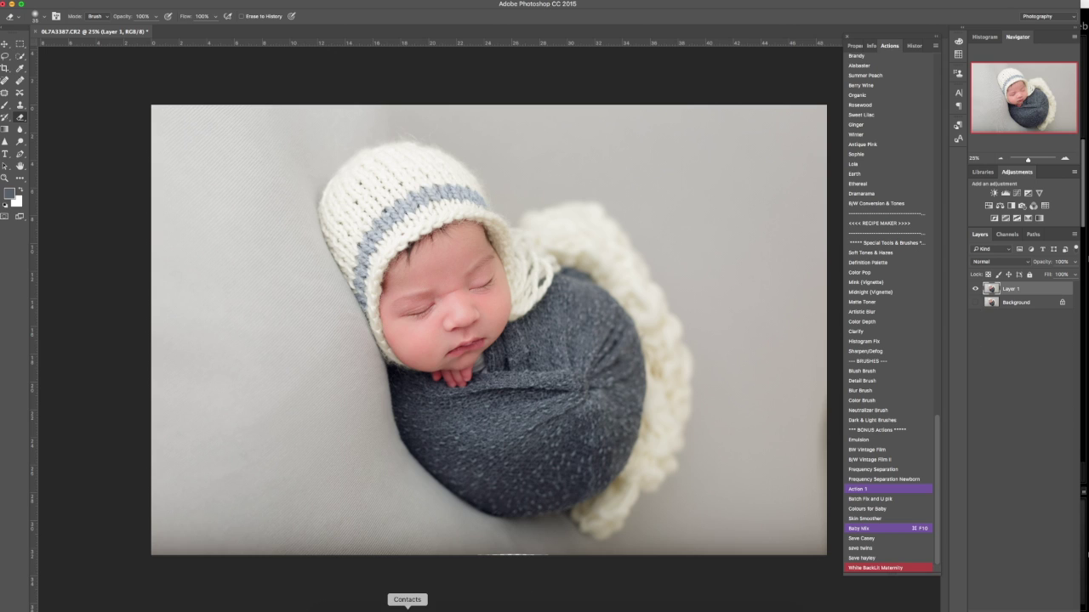
# Step: Erase the distorted strip along Layer 1's lower border and merge the layer into the visible background
pyautogui.moveTo(506, 555)
pyautogui.mouseDown()
pyautogui.moveTo(474, 555)
pyautogui.moveTo(575, 559)
pyautogui.mouseUp()
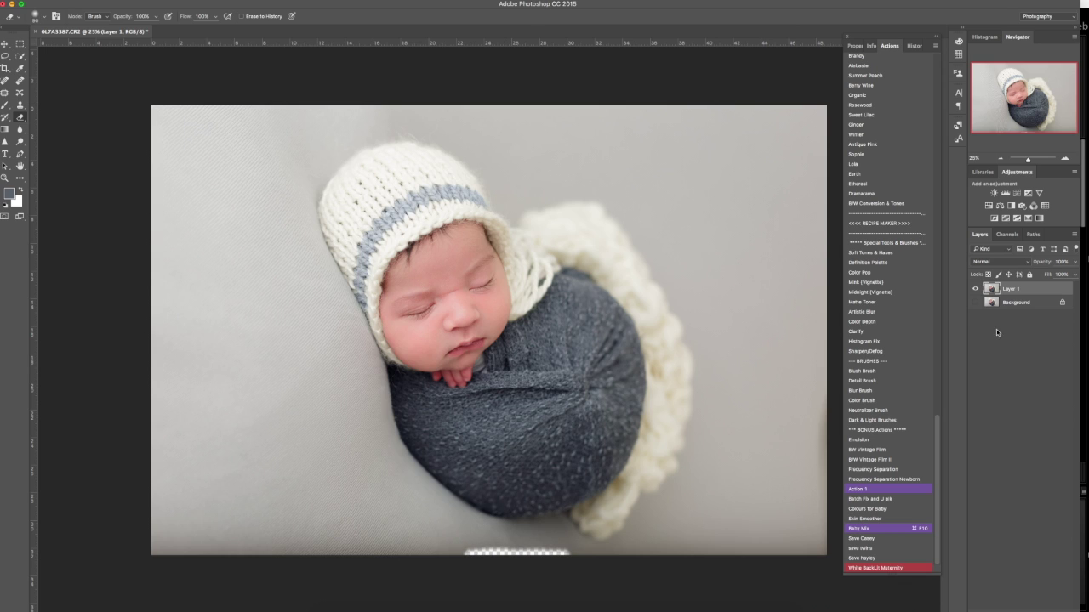
pyautogui.click(975, 303)
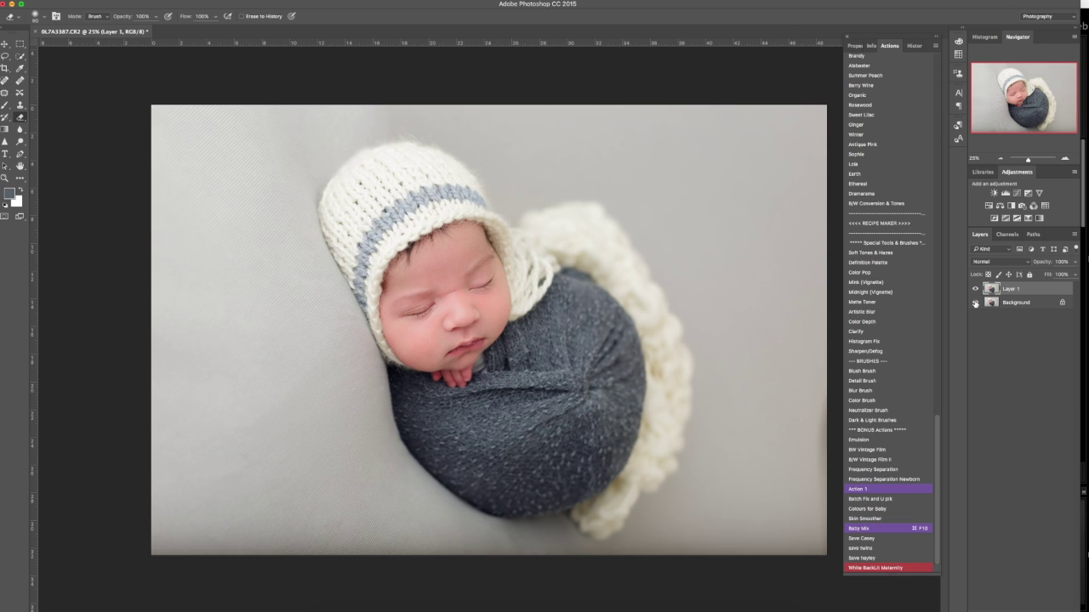
pyautogui.press('super+e')
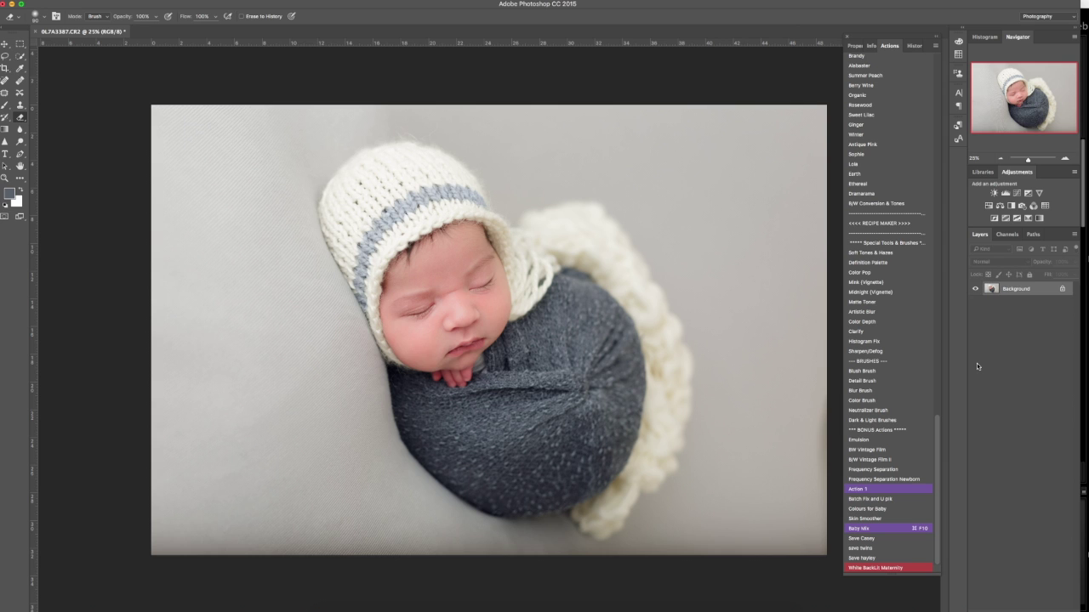
# Step: Run the u-pik fade action and sample the gray backdrop above the knit blanket as its fill color
pyautogui.scroll(5, 889, 380)
pyautogui.scroll(10, 888, 381)
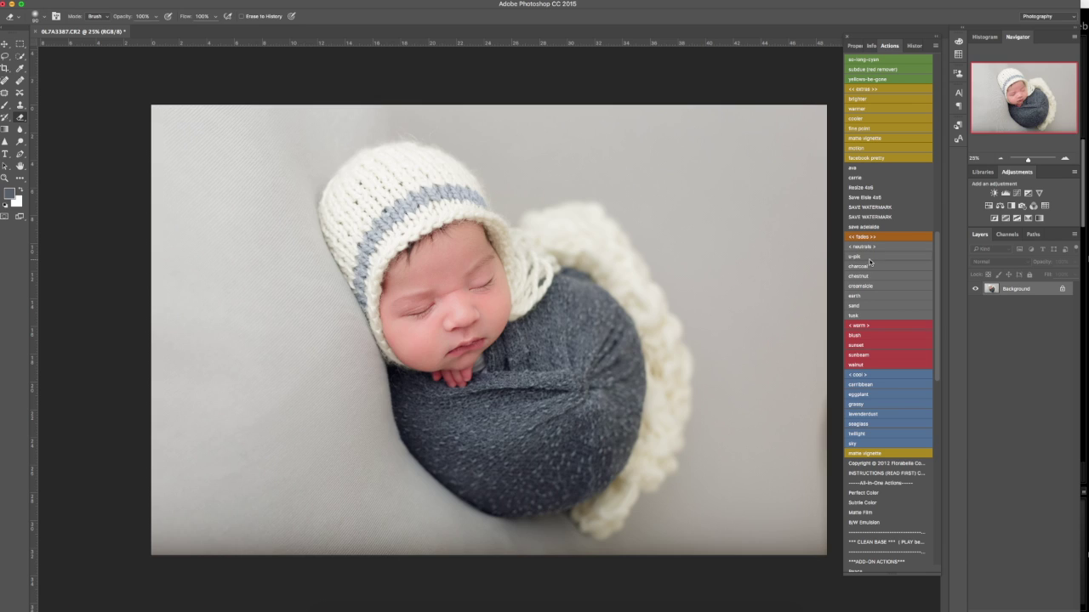
pyautogui.click(870, 258)
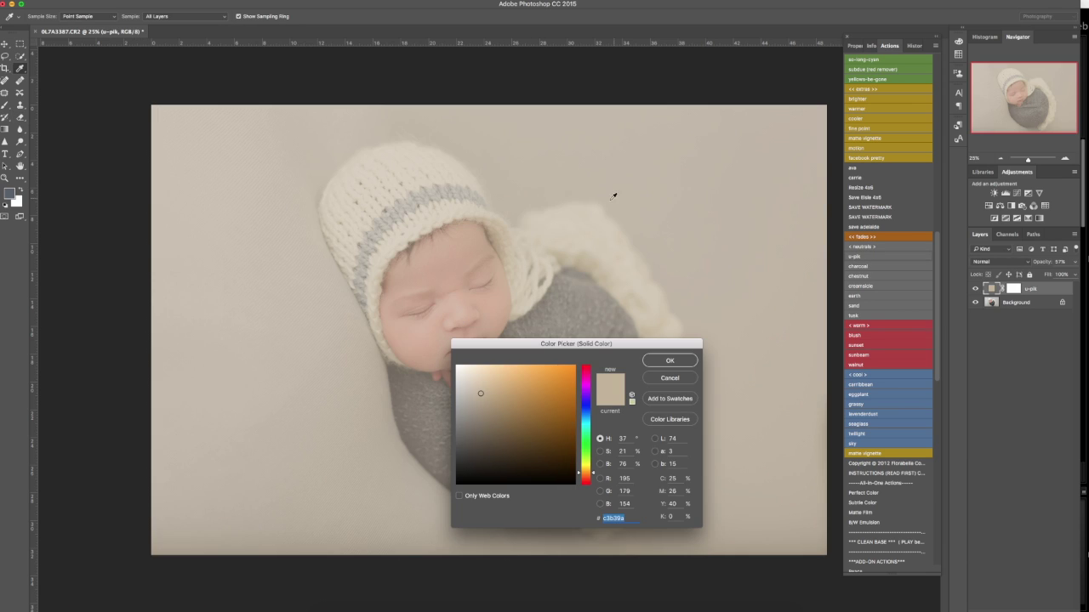
pyautogui.click(504, 211)
pyautogui.press('Return')
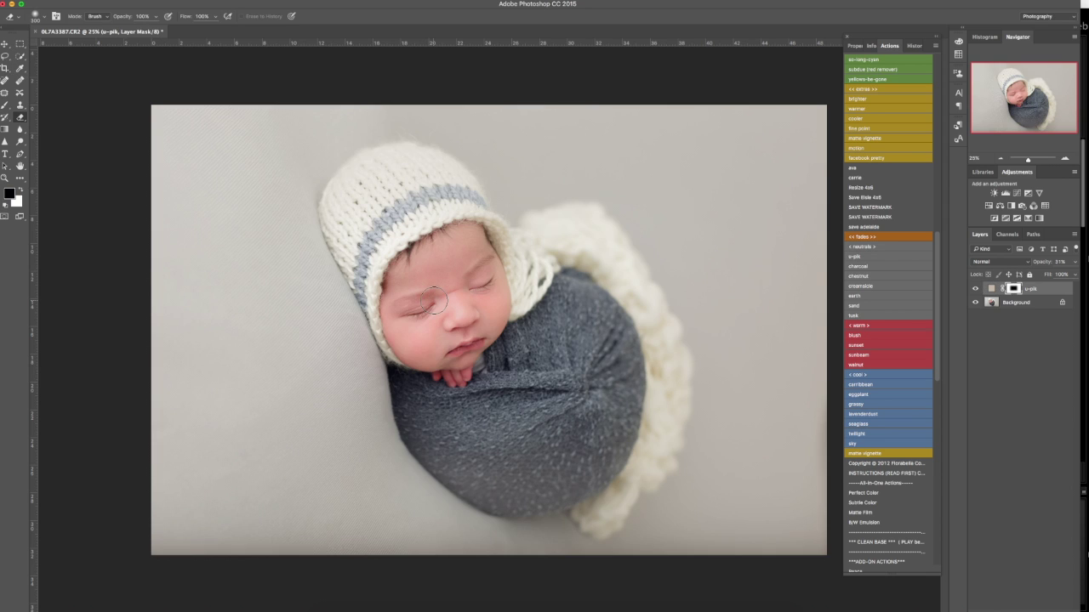
# Step: Enlarge the brush and paint black on the u-pik layer mask to remove the color fade from the baby and wrap
pyautogui.press('b')
pyautogui.press(']')
pyautogui.press(']')
pyautogui.press(']')
pyautogui.press(']')
pyautogui.press(']')
pyautogui.press(']')
pyautogui.press(']')
pyautogui.press(']')
pyautogui.press(']')
pyautogui.press(']')
pyautogui.press(']')
pyautogui.press(']')
pyautogui.press(']')
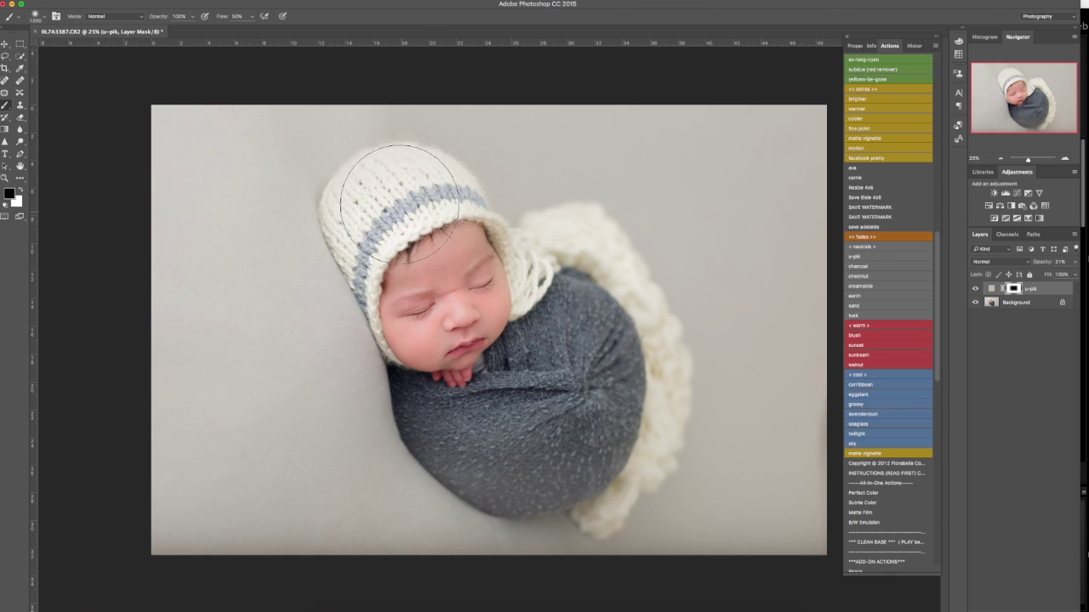
pyautogui.moveTo(462, 357)
pyautogui.mouseDown()
pyautogui.moveTo(525, 455)
pyautogui.moveTo(568, 401)
pyautogui.mouseUp()
pyautogui.moveTo(469, 425)
pyautogui.mouseDown()
pyautogui.moveTo(573, 394)
pyautogui.moveTo(586, 343)
pyautogui.moveTo(562, 360)
pyautogui.moveTo(494, 324)
pyautogui.moveTo(441, 322)
pyautogui.mouseUp()
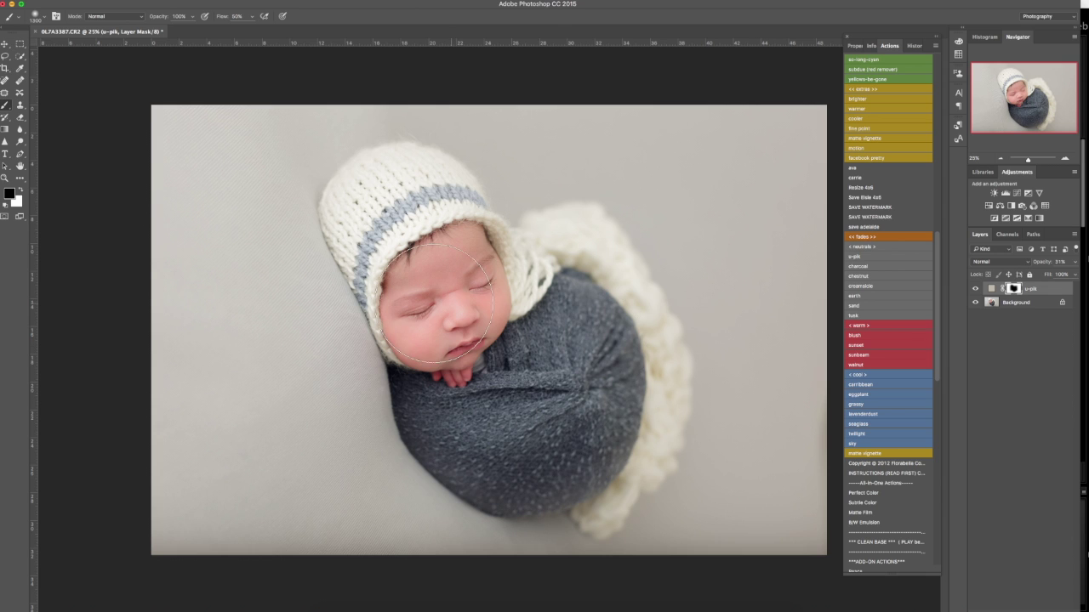
# Step: Compare the u-pik layer on and off, adjust its opacity, and merge it into the background
pyautogui.click(976, 290)
pyautogui.click(975, 290)
pyautogui.click(1075, 263)
pyautogui.moveTo(1040, 275); pyautogui.dragTo(1037, 275)
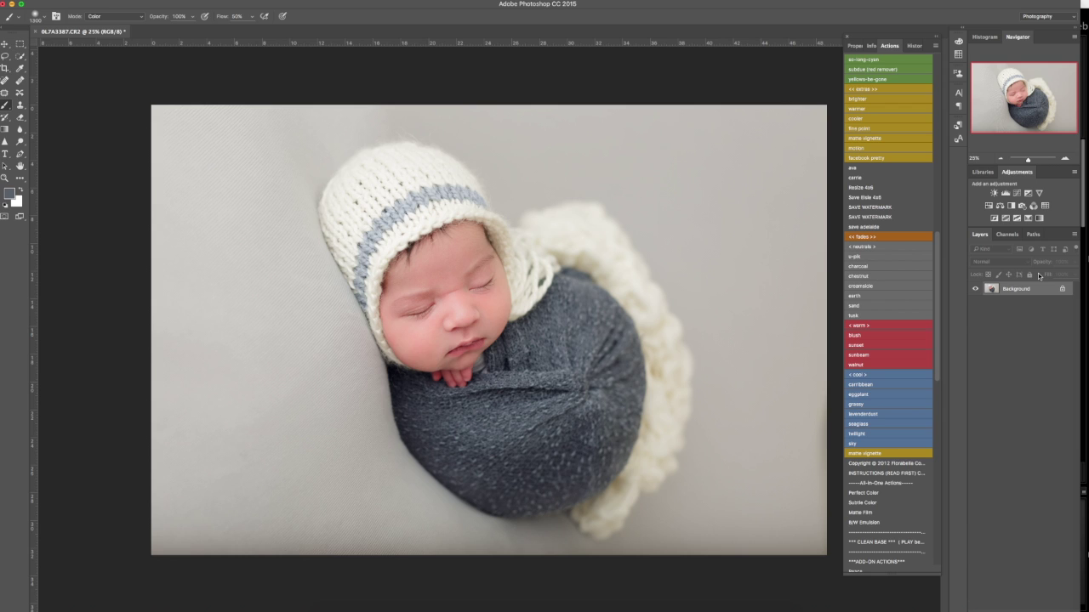
pyautogui.rightClick(724, 606)
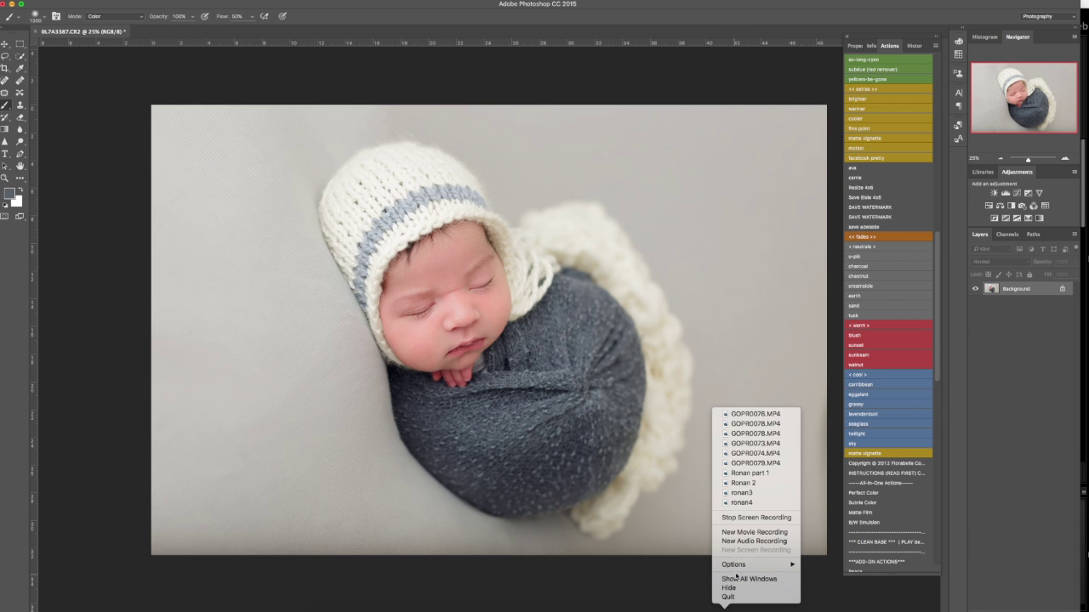